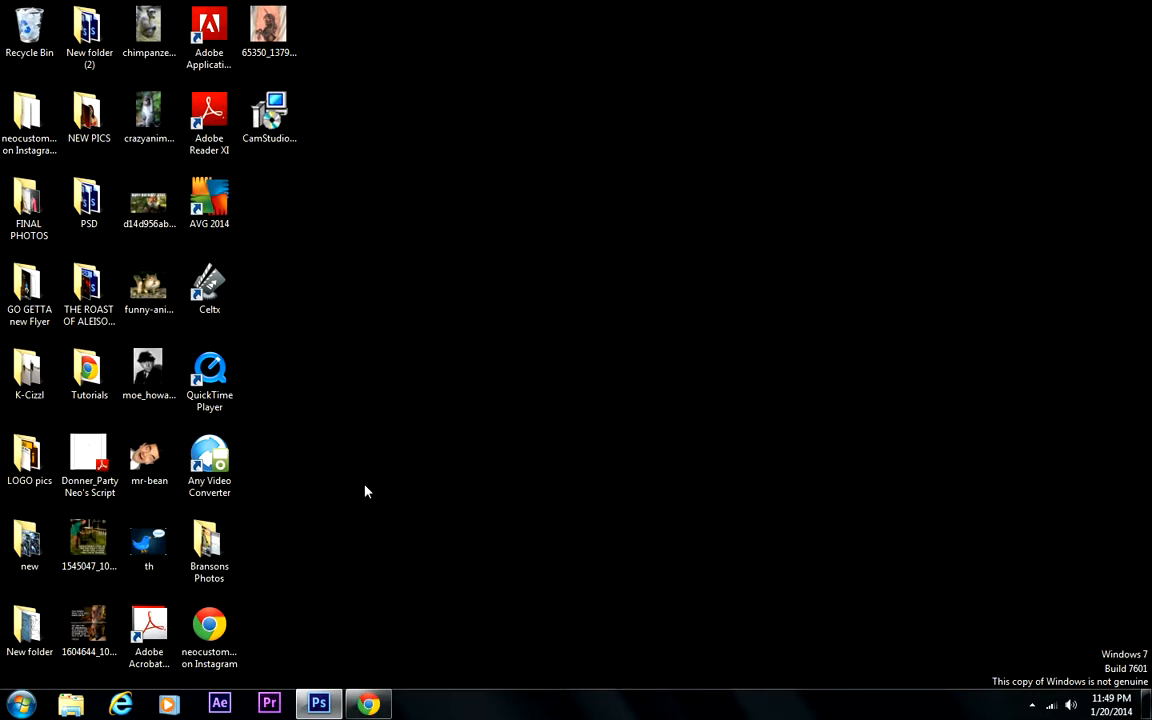
Step: Switch to Photoshop and close the open Untitled-1 document without saving its changes
click(321, 704)
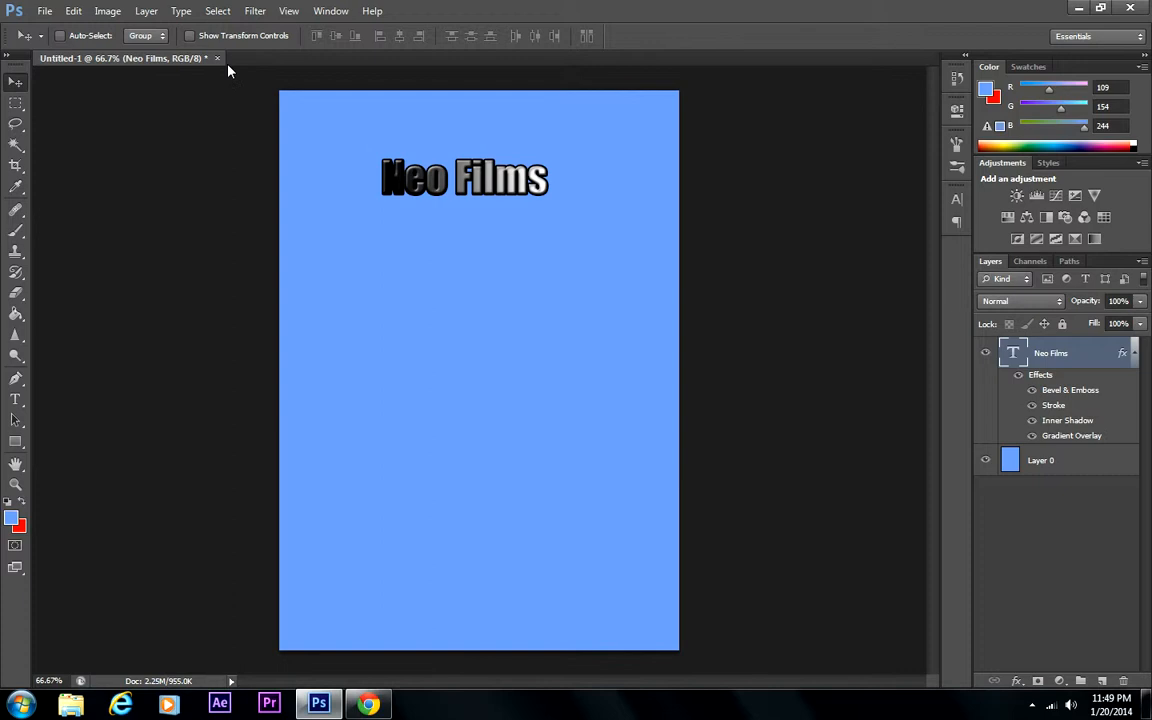
click(218, 58)
click(553, 268)
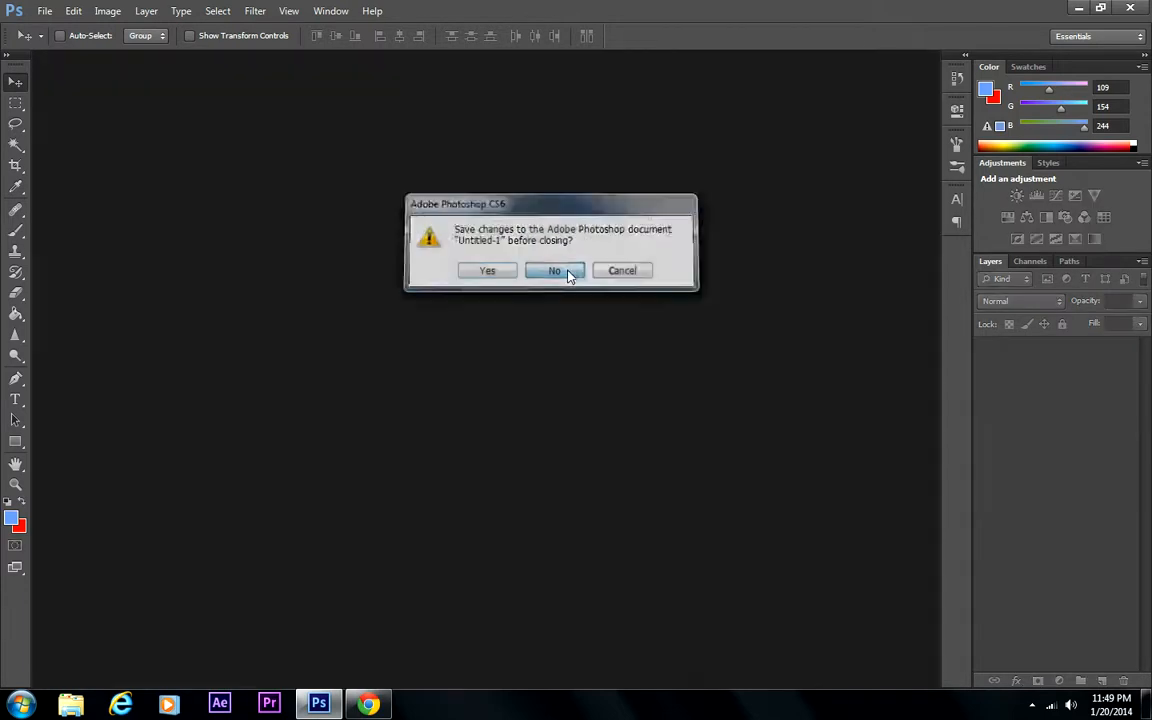
click(45, 12)
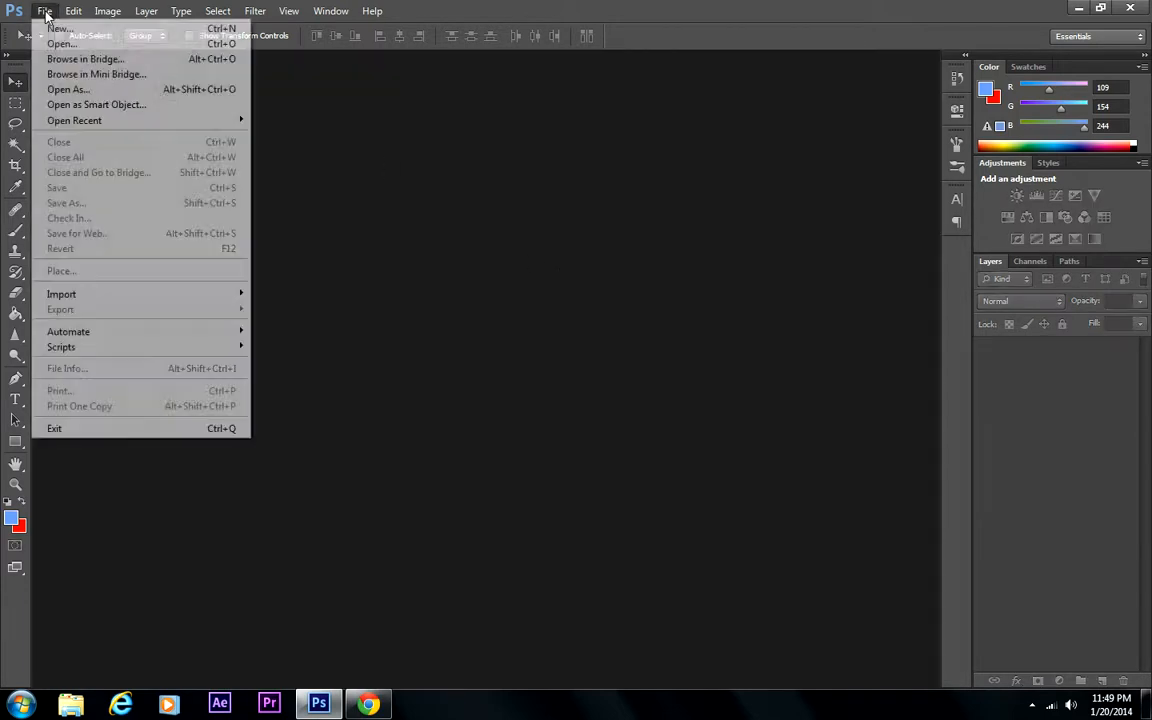
click(445, 140)
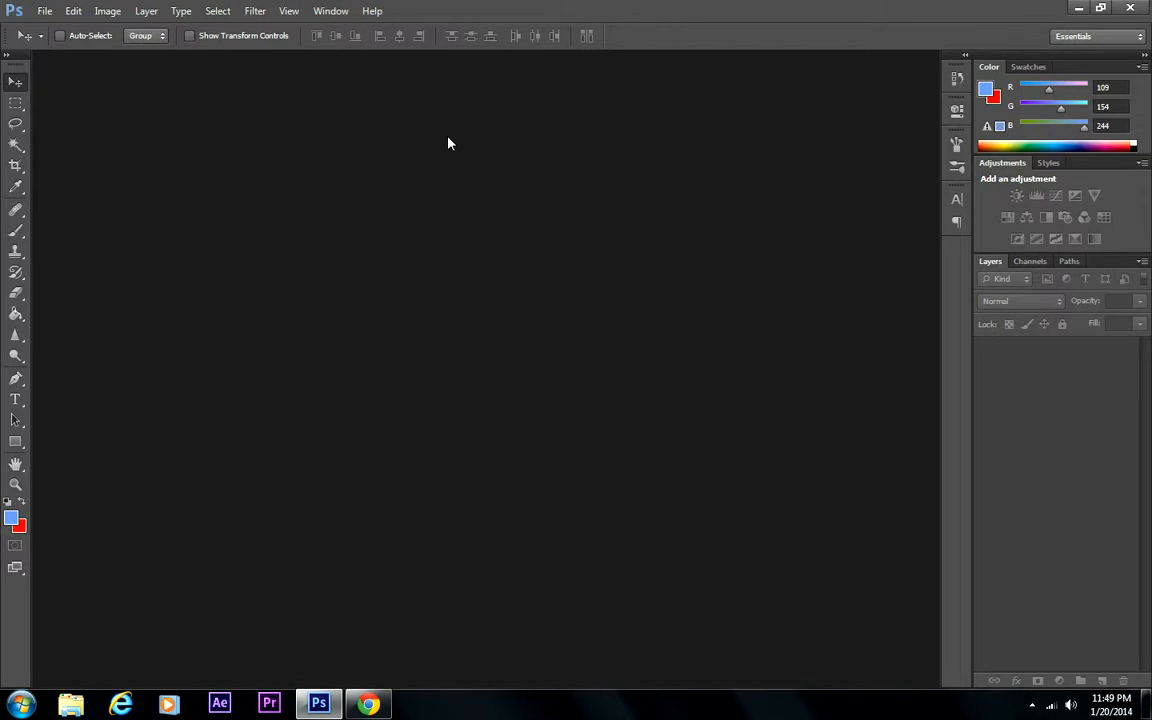
Step: Create a new RGB document 2.5 inches wide and 3.5 inches high at 300 pixels/inch with white background contents
click(47, 12)
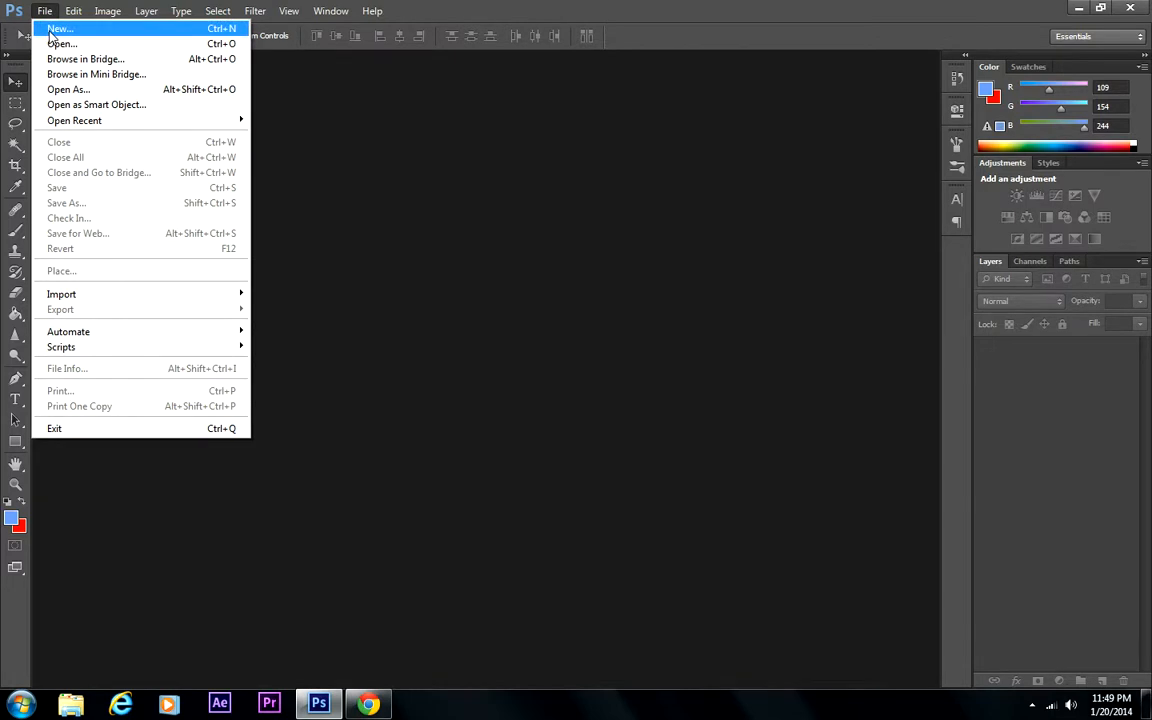
click(72, 30)
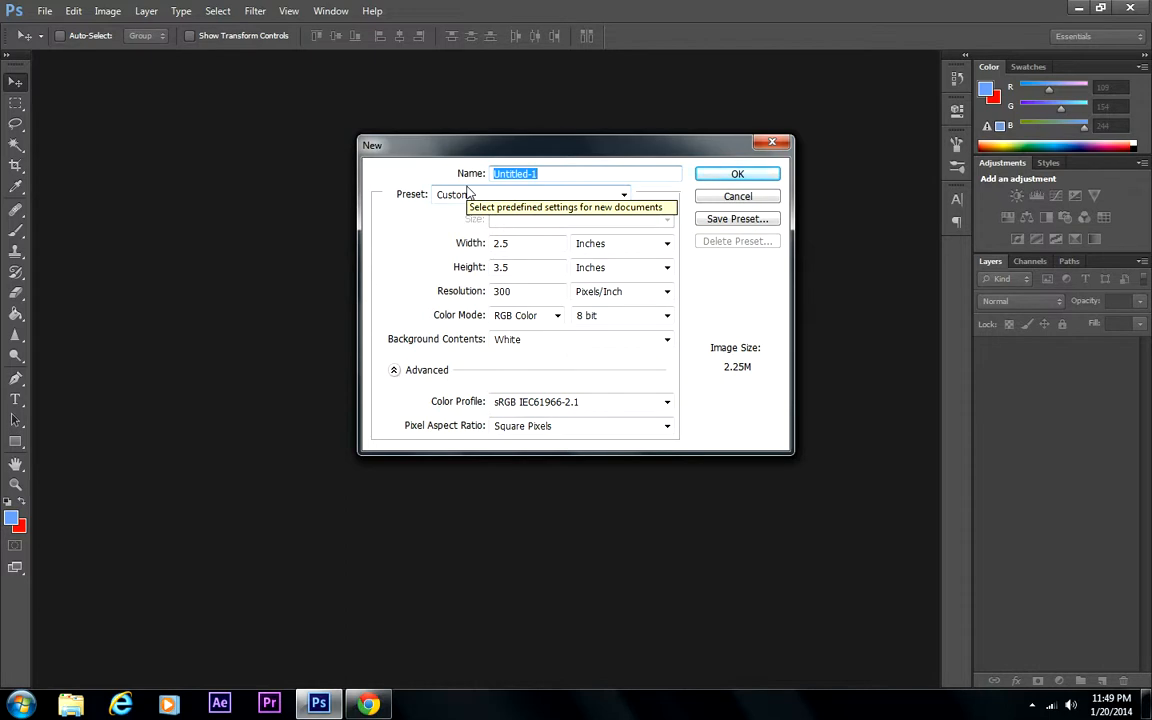
click(623, 196)
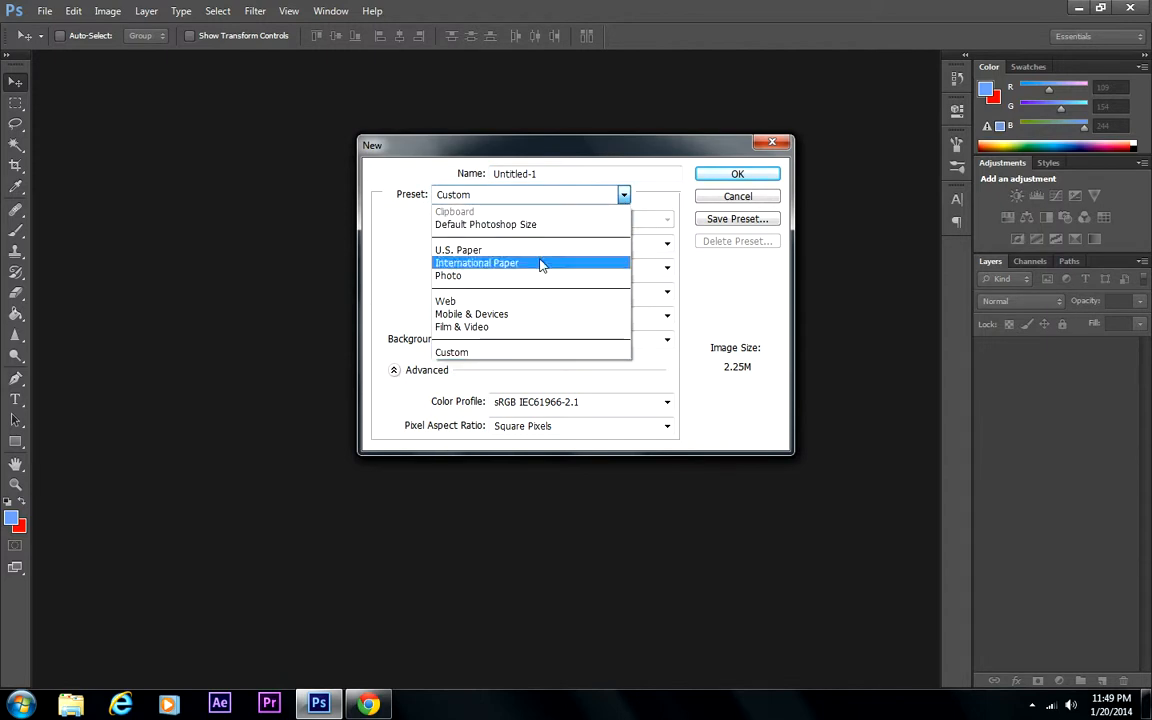
click(612, 190)
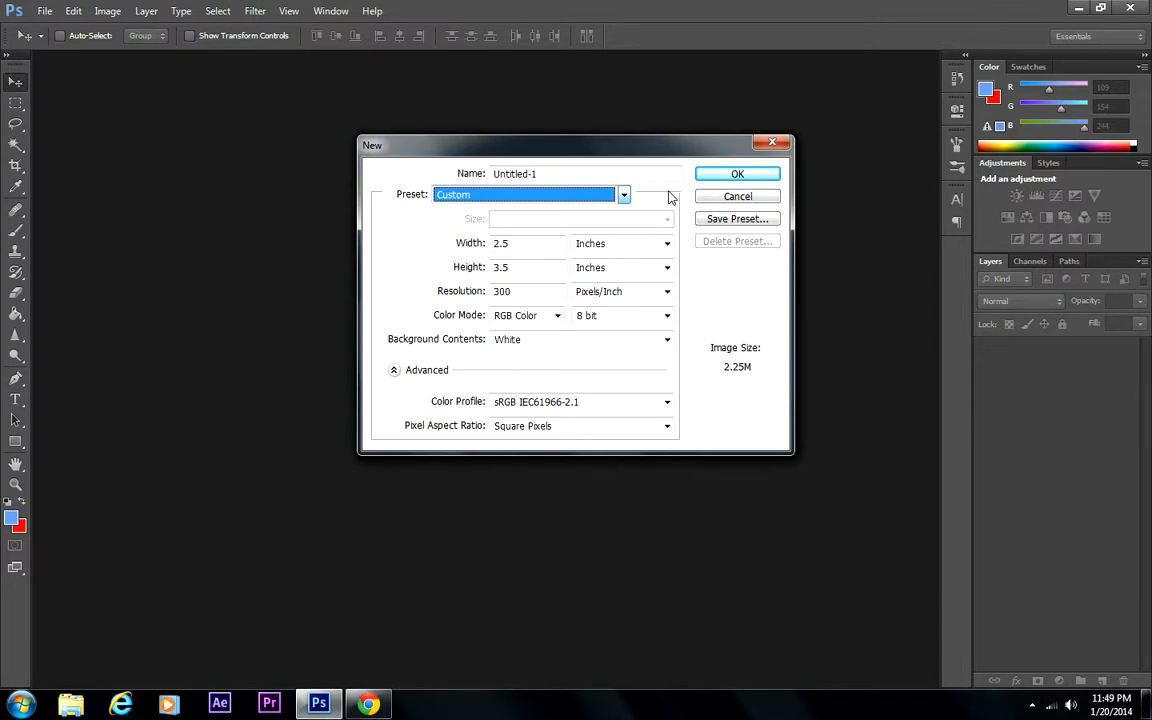
double_click(510, 291)
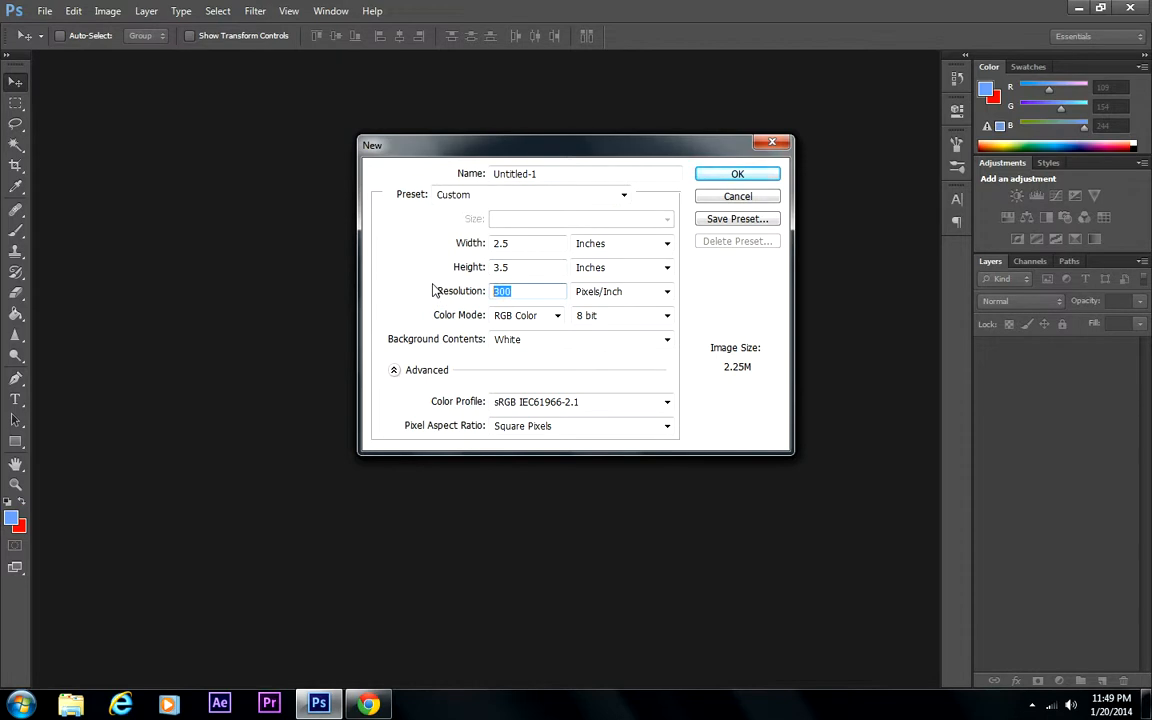
text(72)
double_click(522, 291)
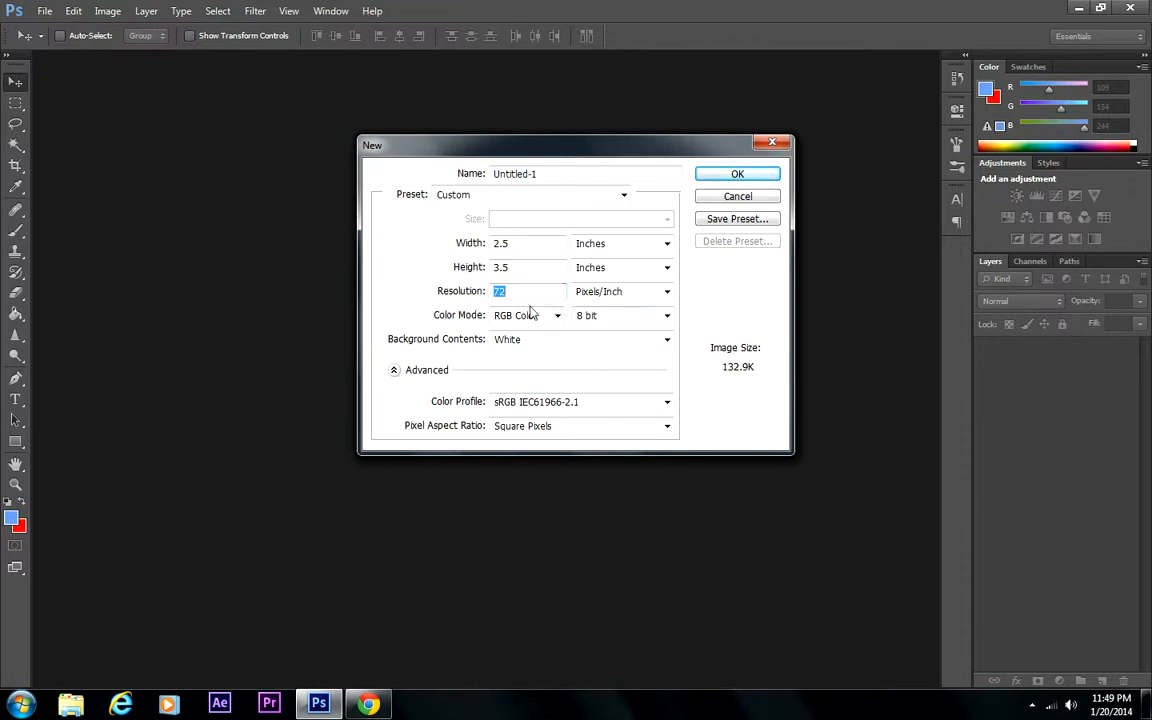
click(522, 291)
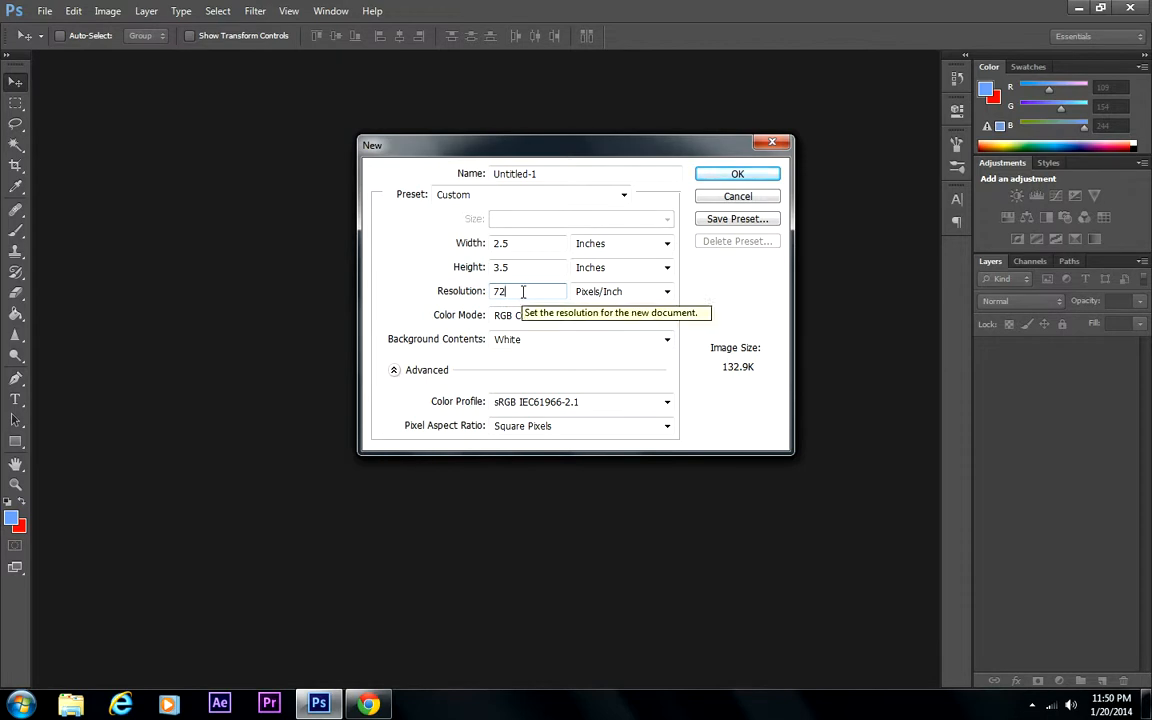
key(BackSpace)
key(BackSpace)
text(300)
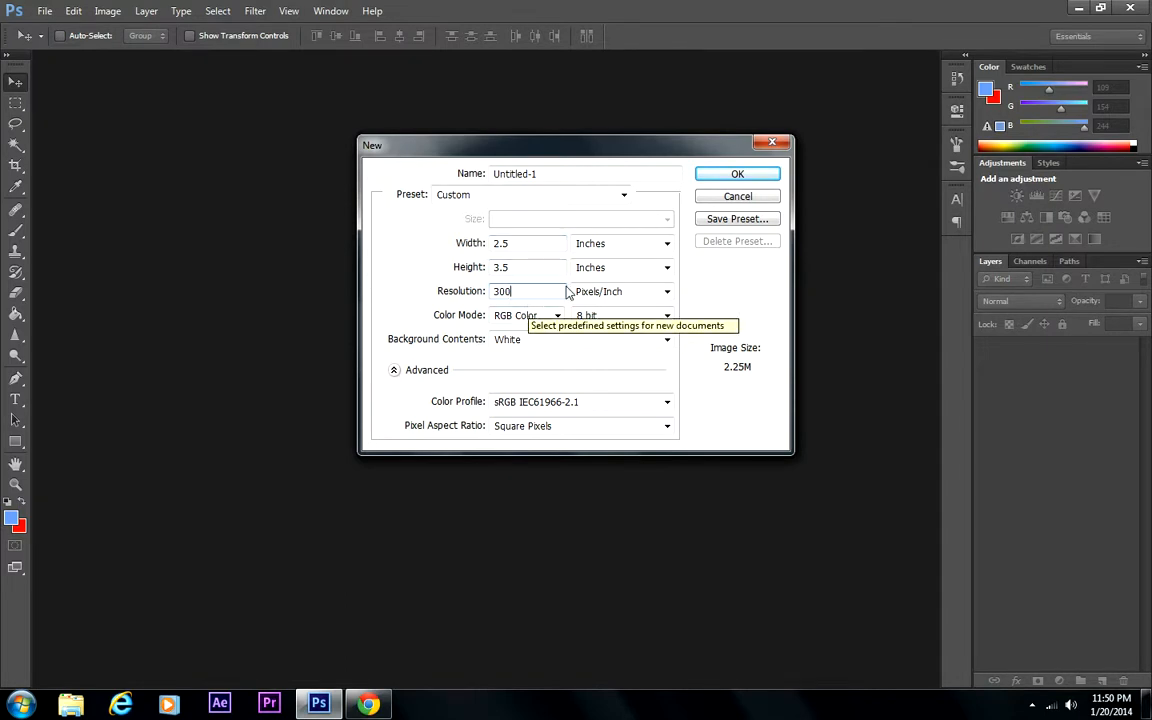
click(737, 175)
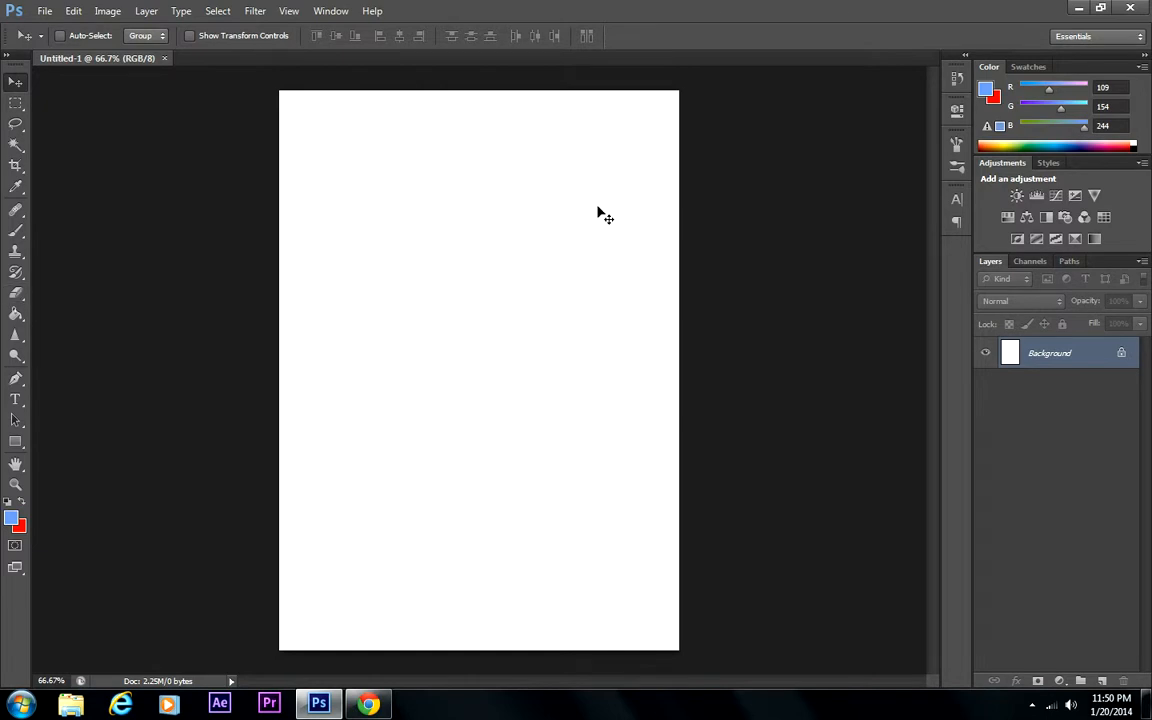
Step: Convert the locked Background into a regular layer named Layer 0, with Normal mode and 100% opacity
double_click(1120, 358)
click(709, 224)
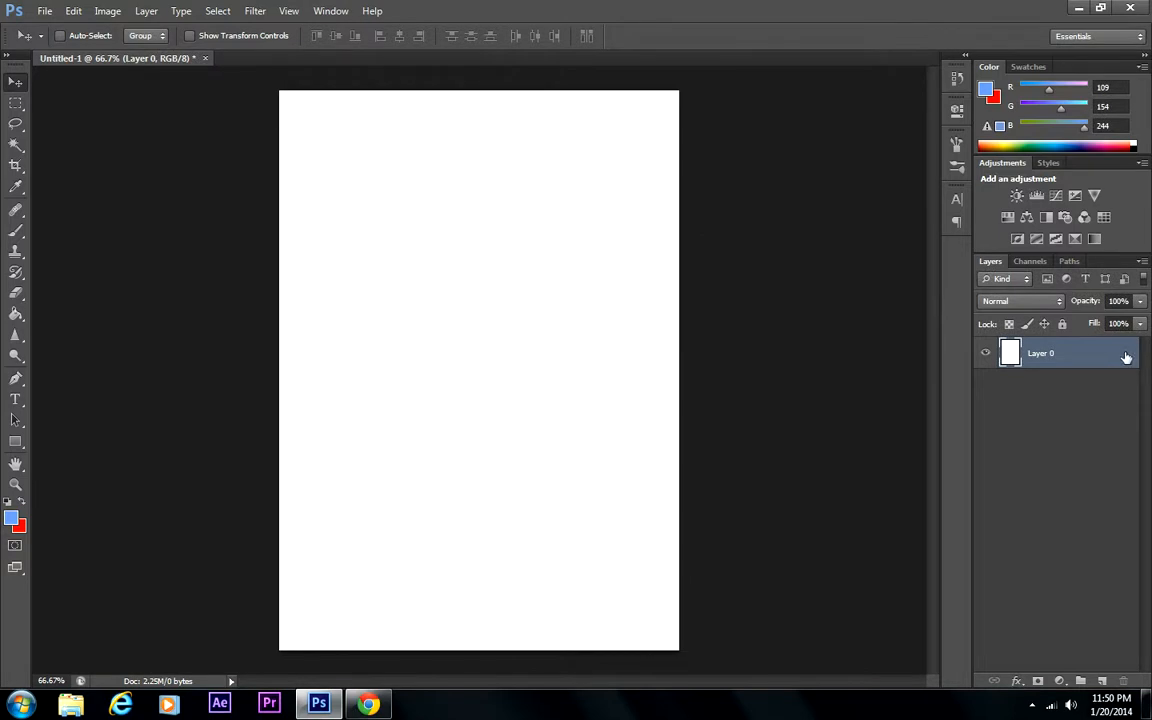
key(ctrl+z)
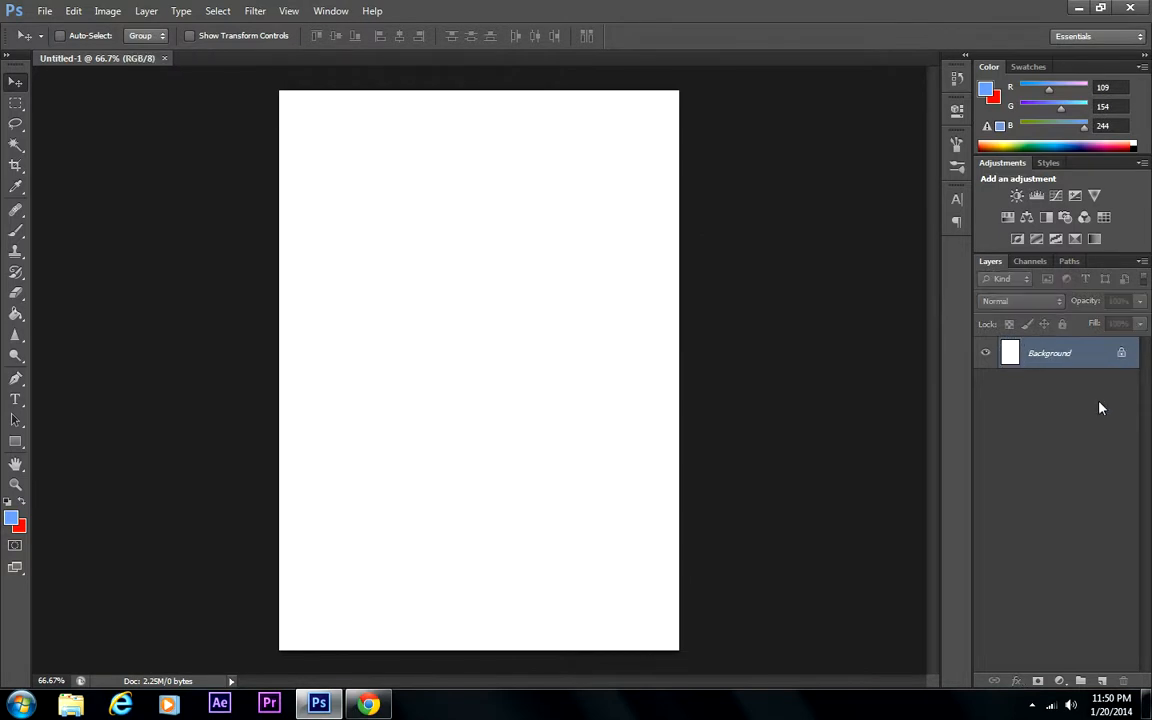
double_click(1121, 356)
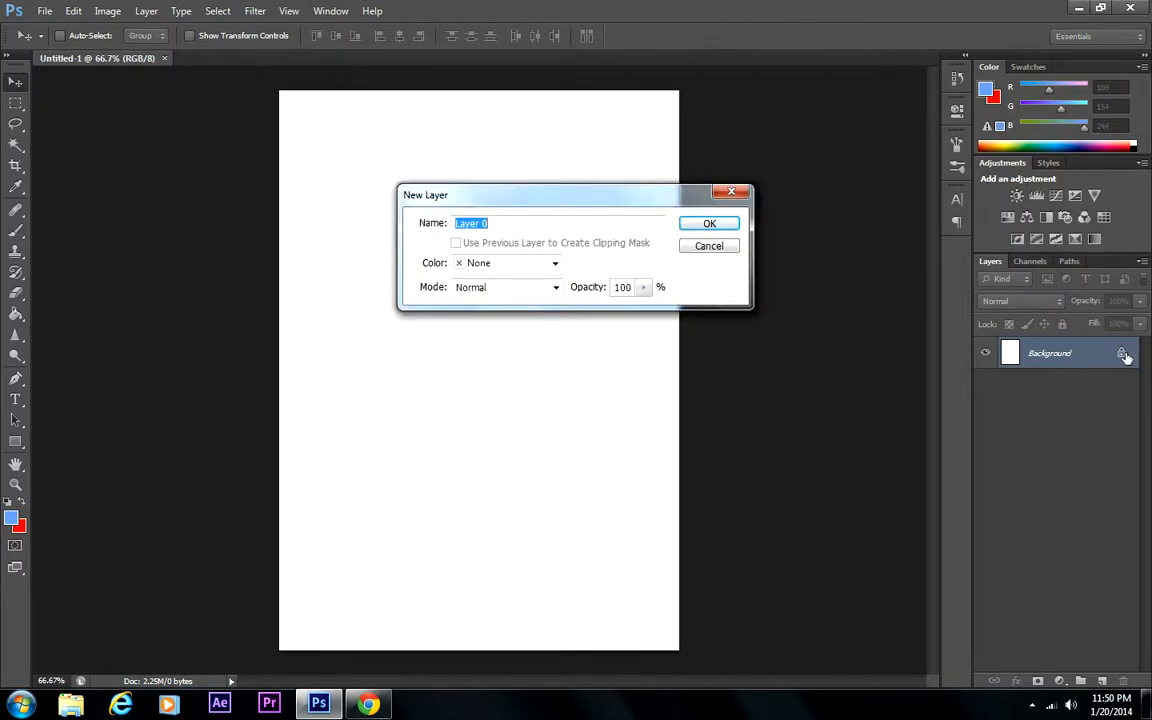
click(709, 224)
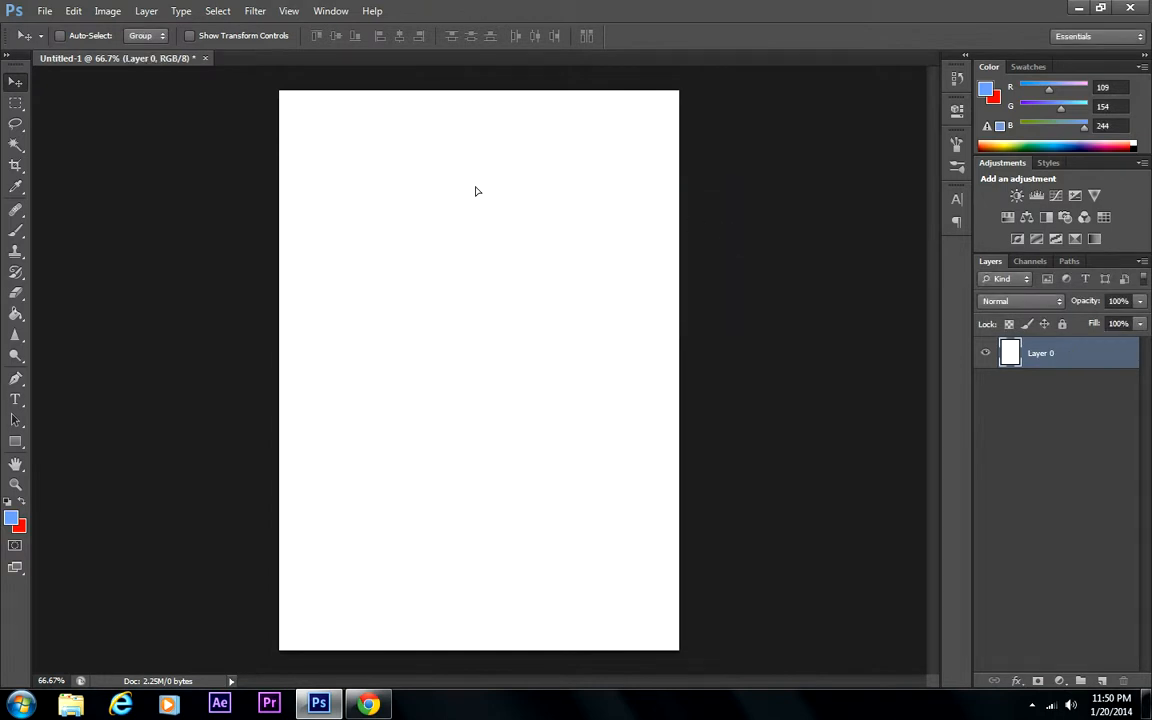
Step: Try moving the unlocked white layer down and to the left on the canvas, and undo each move
drag(476, 188, 466, 355)
drag(448, 268, 456, 233)
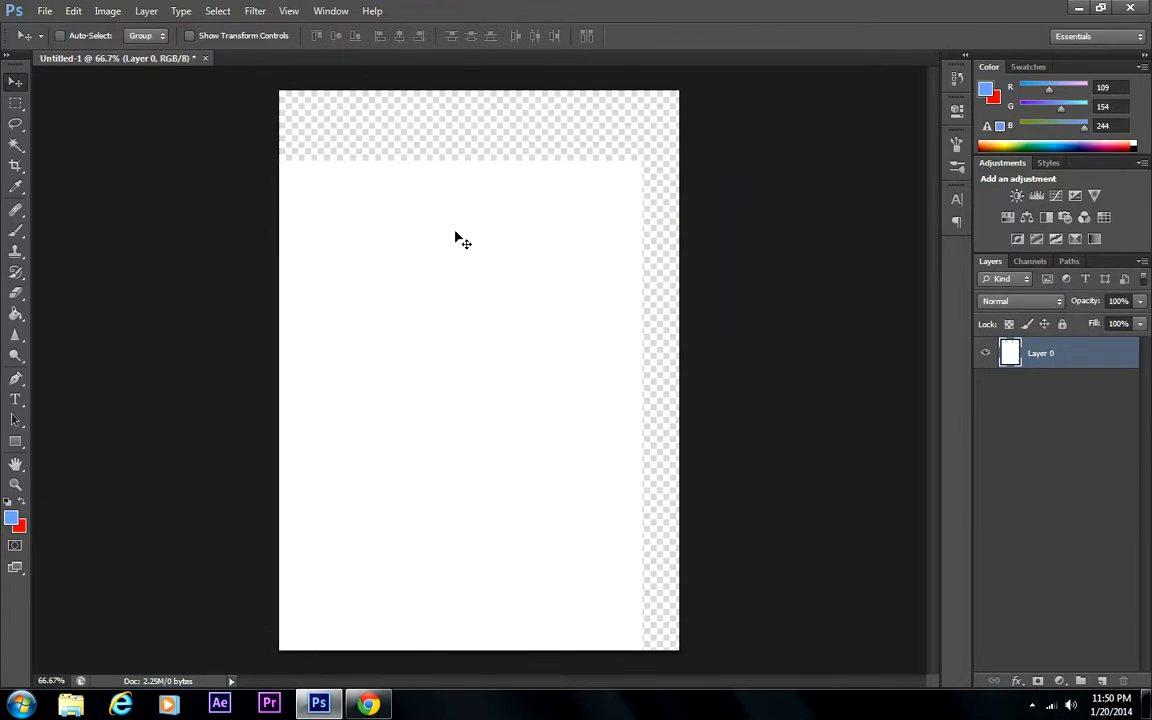
key(ctrl+s)
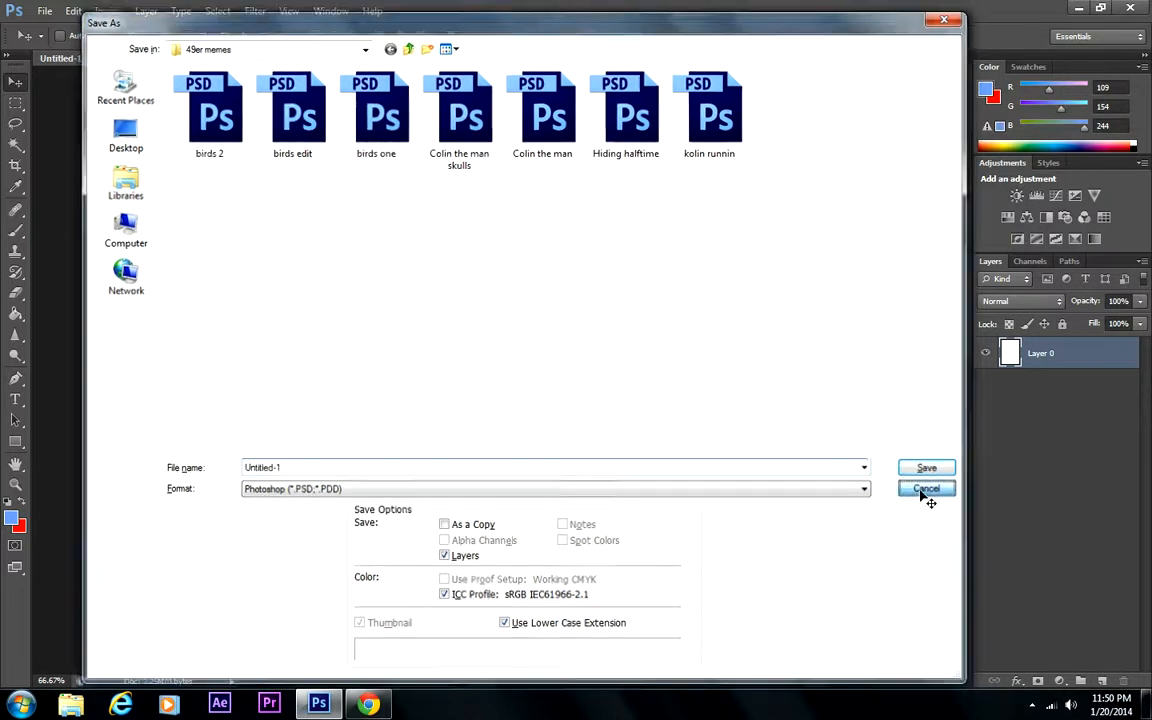
click(926, 496)
key(ctrl+z)
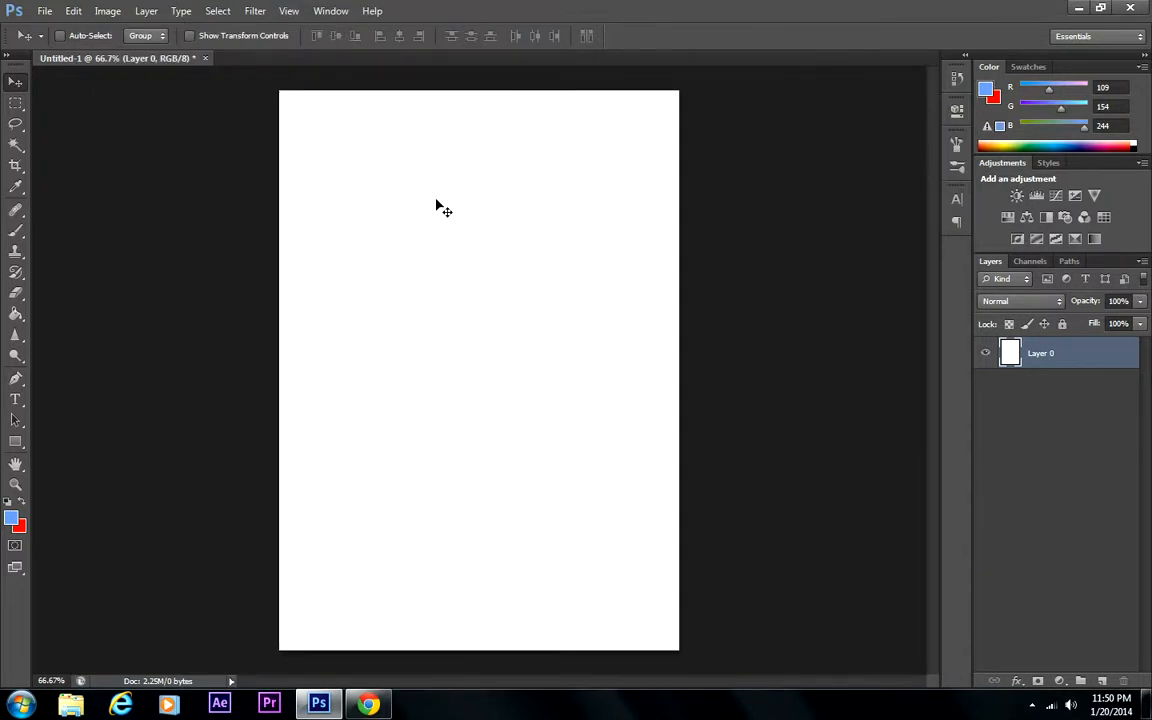
drag(458, 216, 391, 386)
key(ctrl+z)
drag(443, 247, 285, 362)
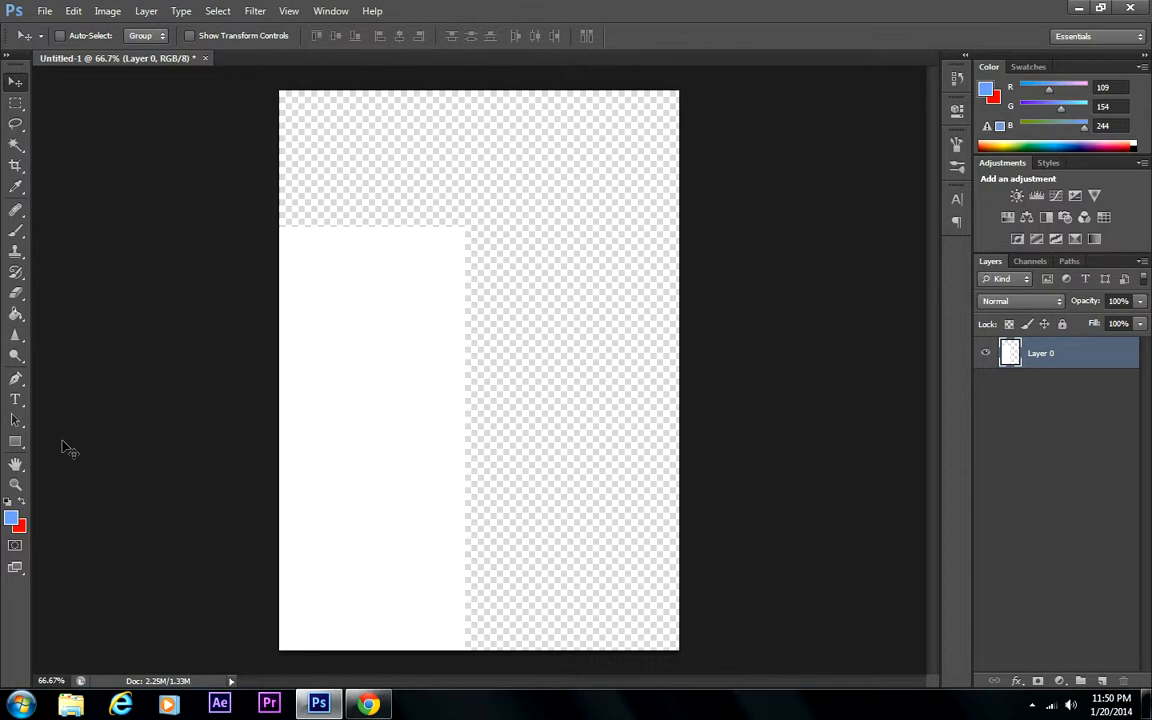
key(ctrl+z)
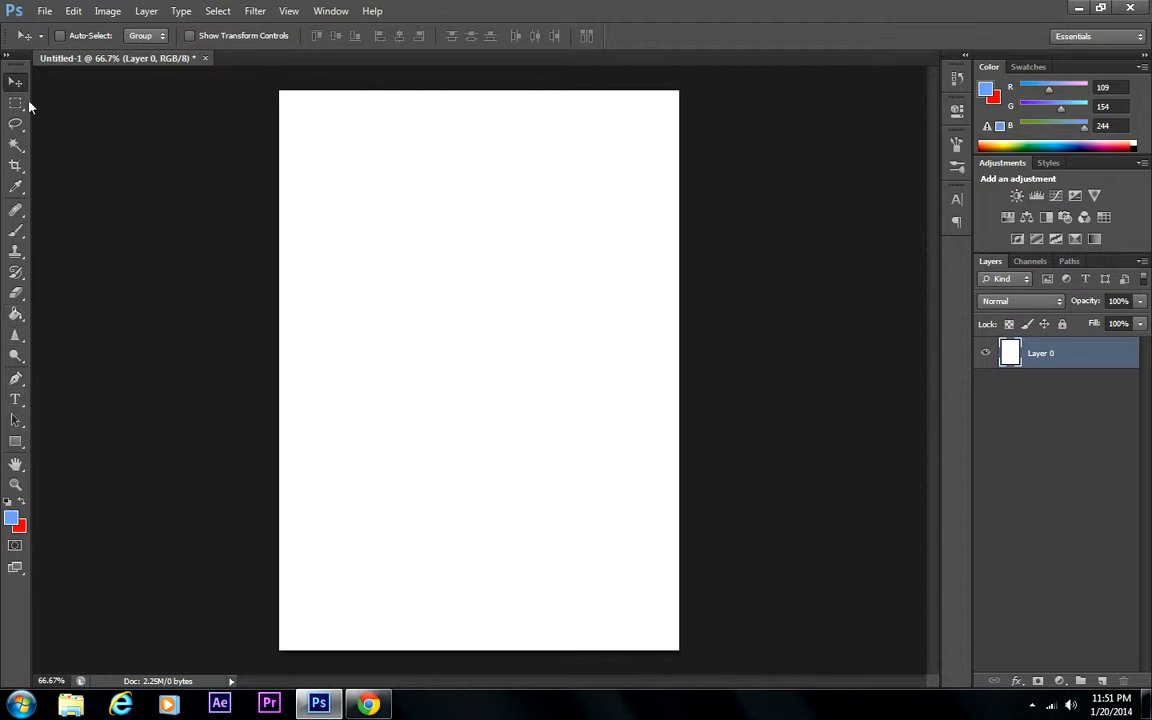
Step: Try filling the white layer with the light blue foreground colour using the Paint Bucket tool, and undo the fill
click(17, 316)
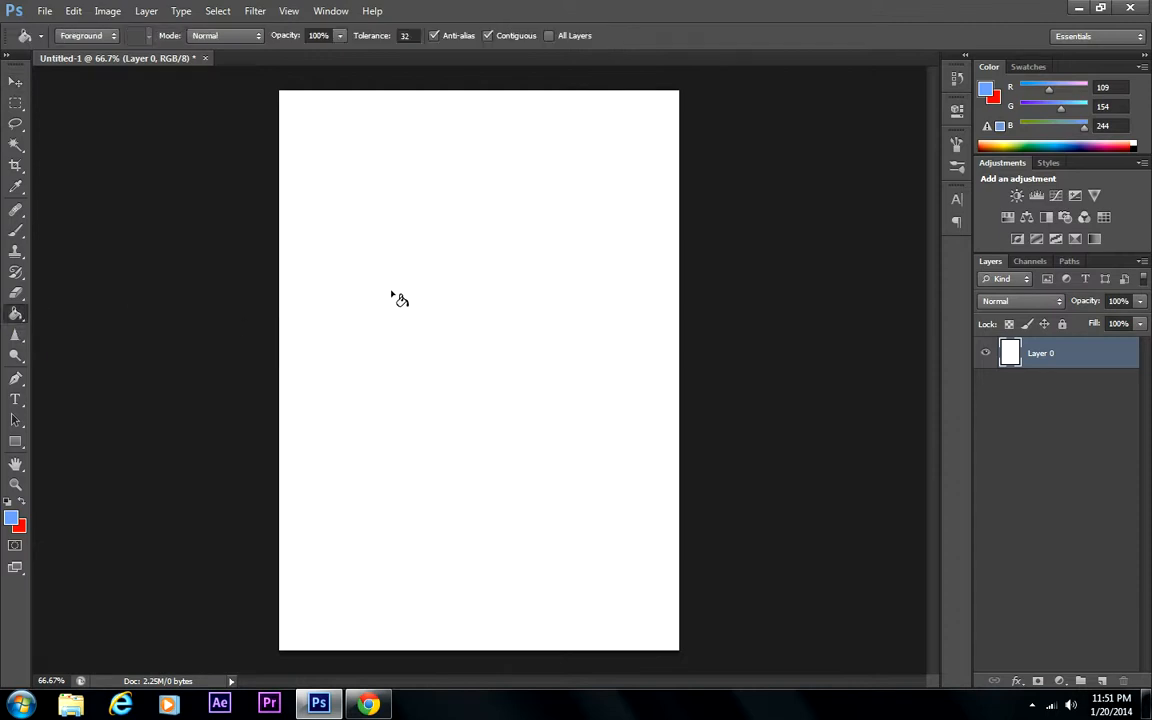
click(17, 293)
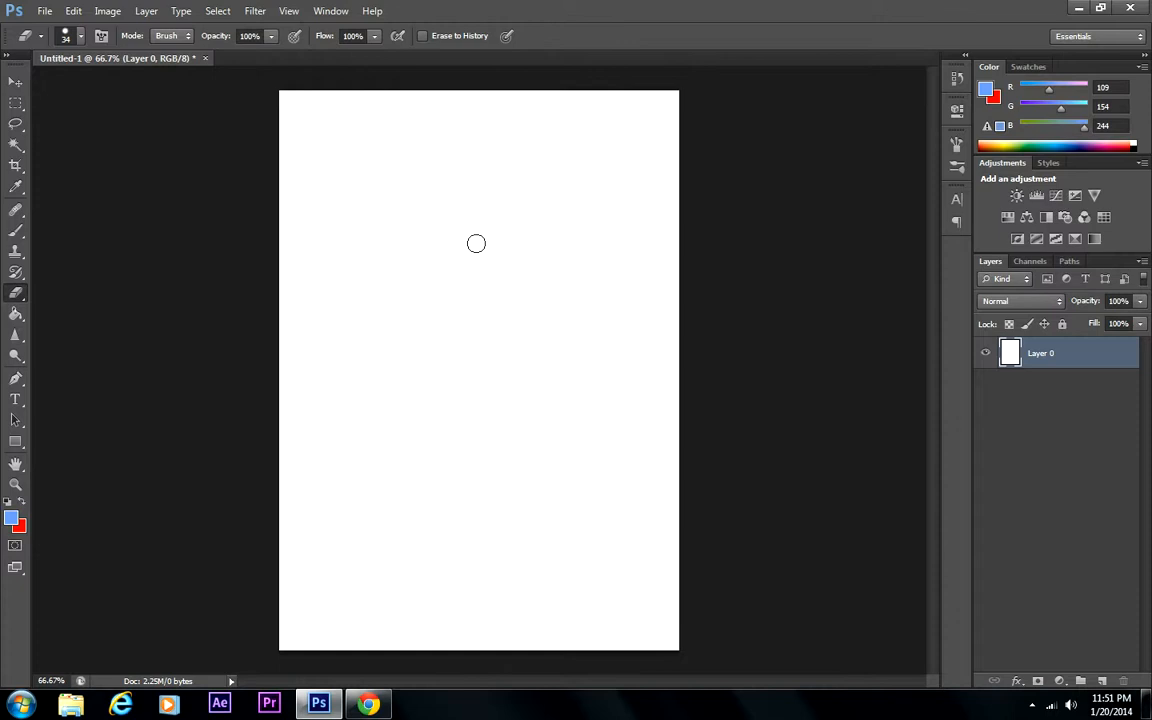
key(g)
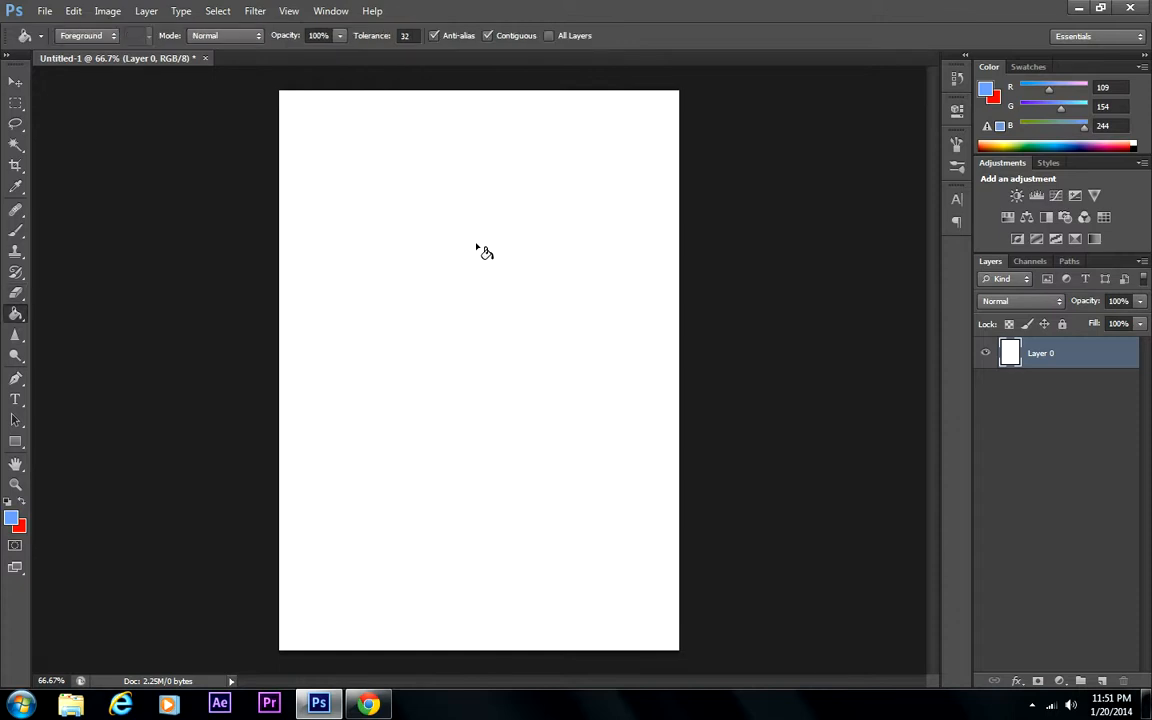
right_click(13, 310)
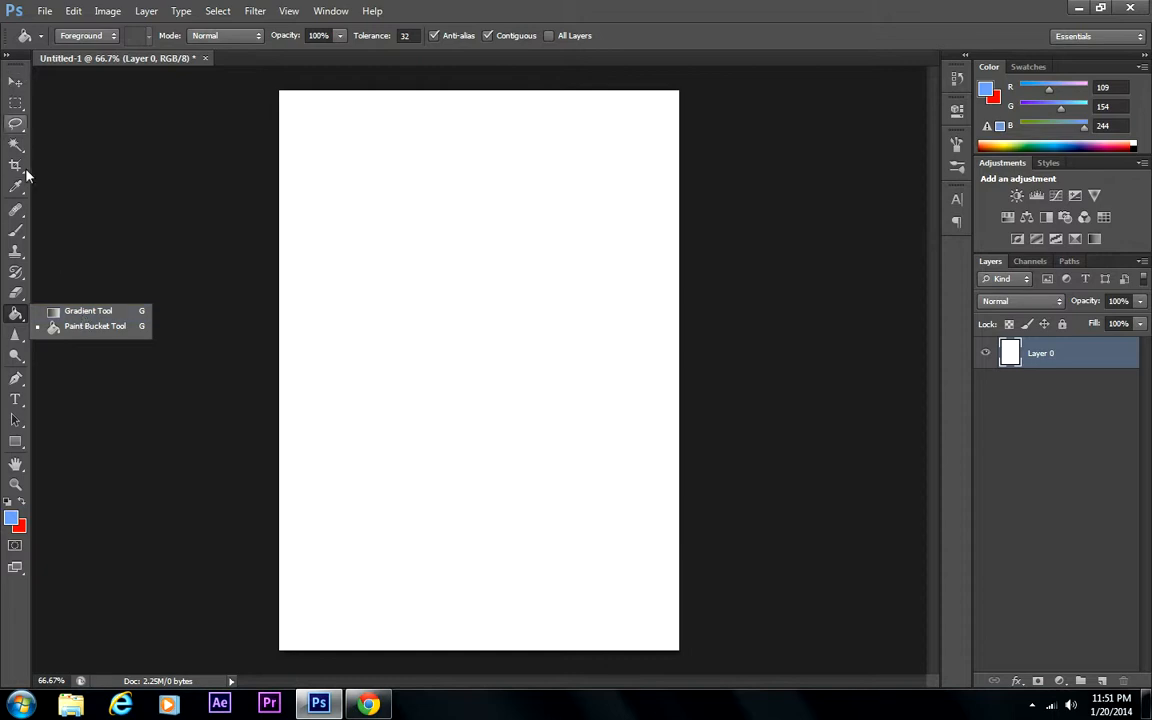
click(88, 311)
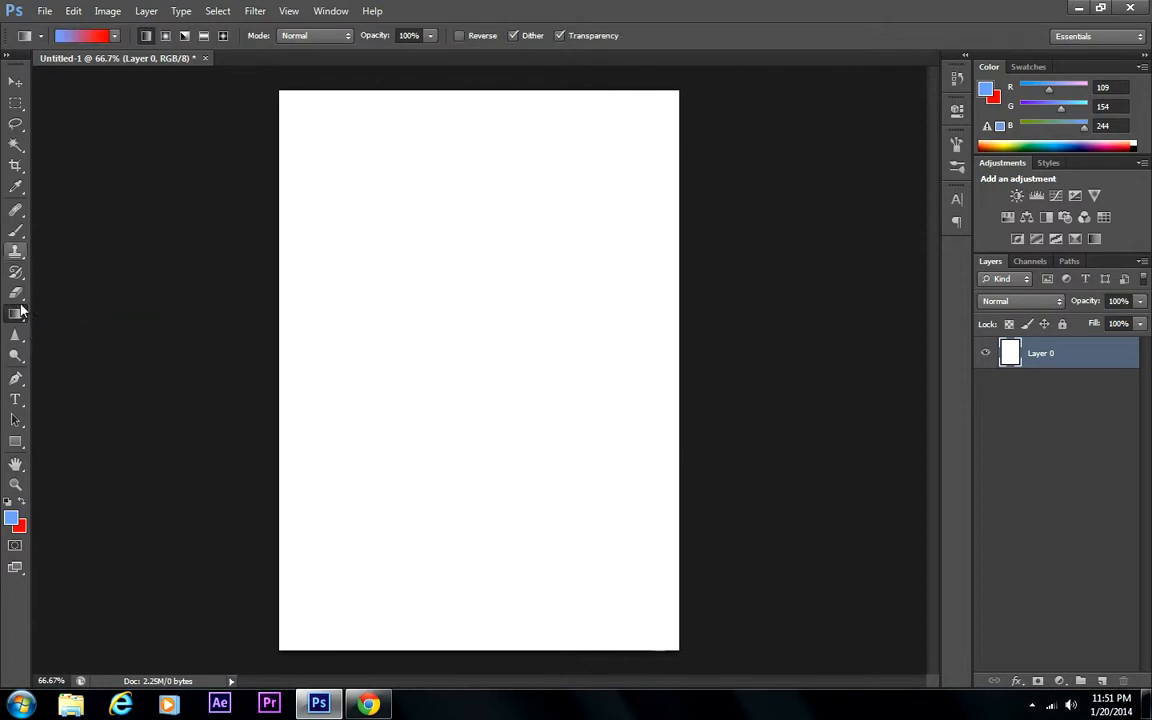
right_click(20, 311)
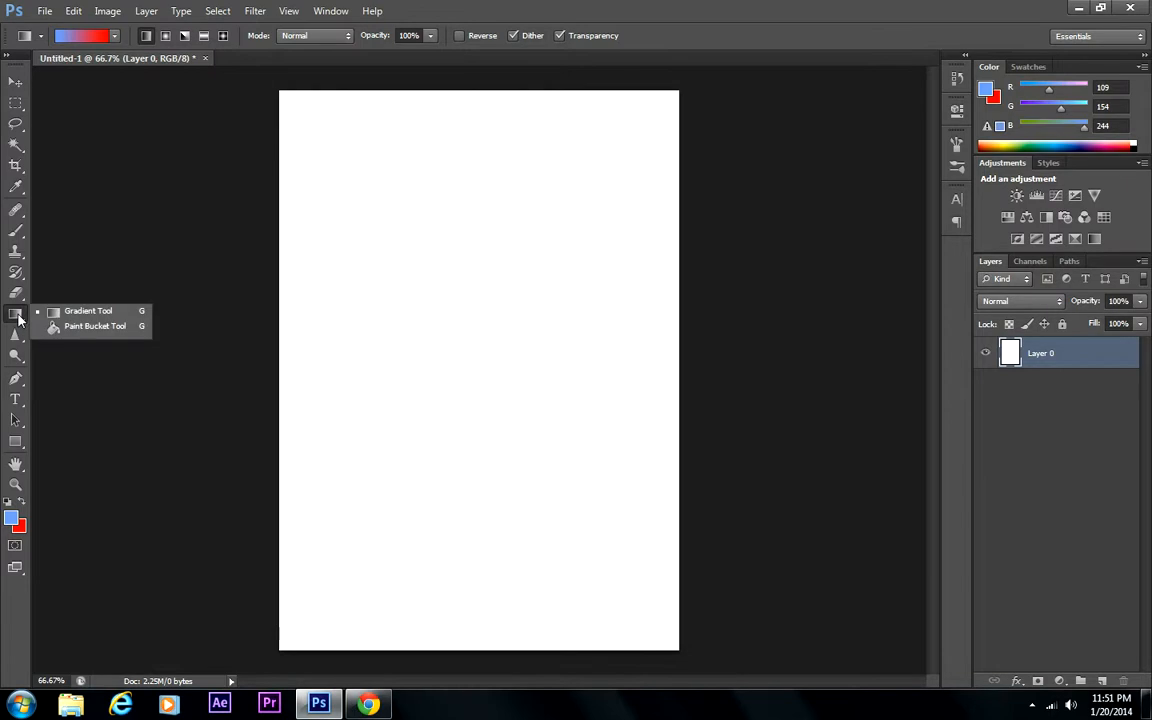
click(88, 328)
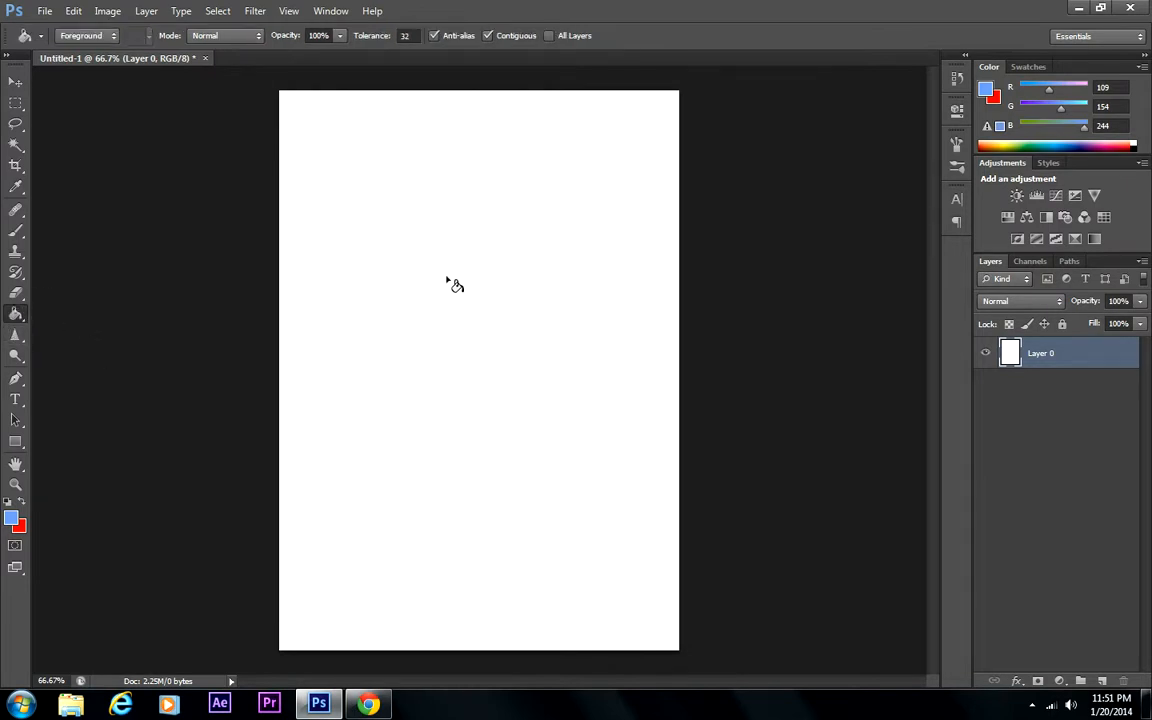
click(449, 283)
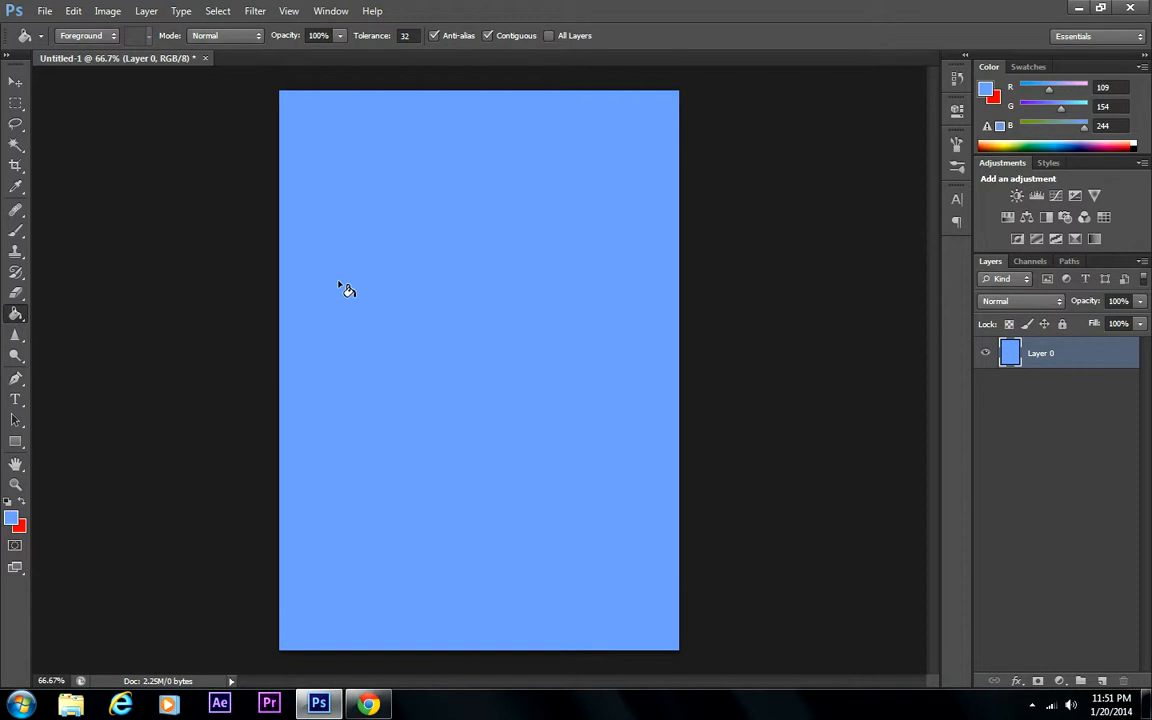
key(ctrl+z)
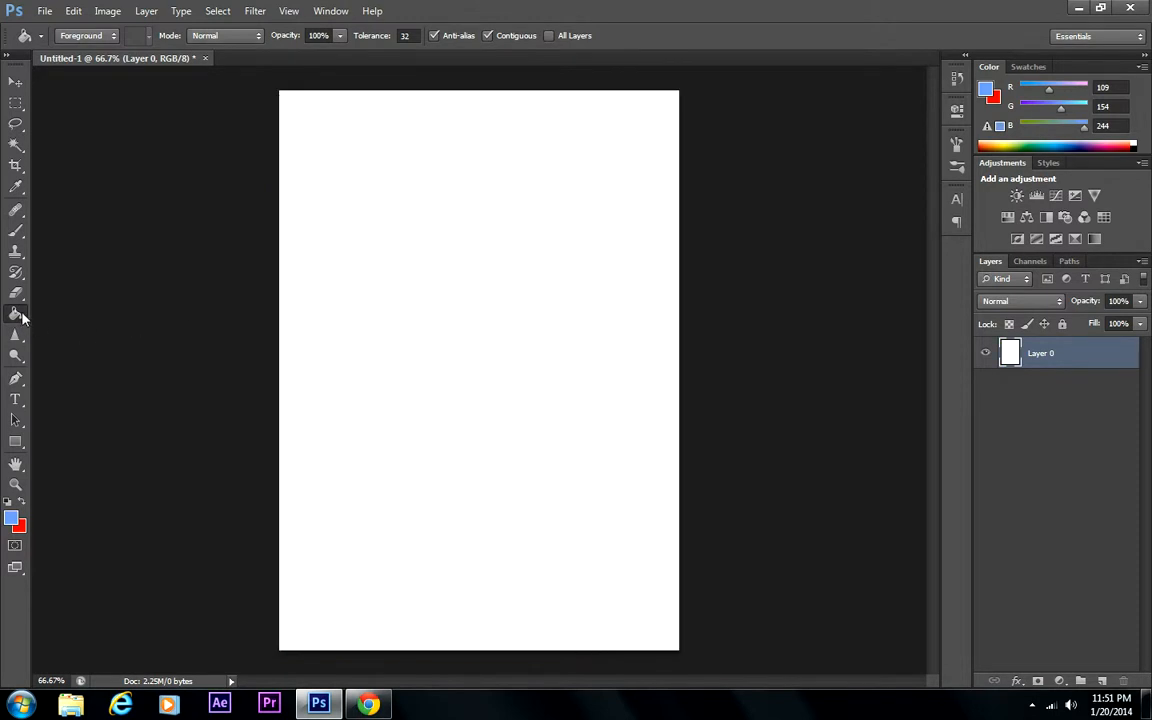
Step: Set the foreground colour to dark blue 164ab2 and fill Layer 0 with it using the Paint Bucket tool
click(12, 519)
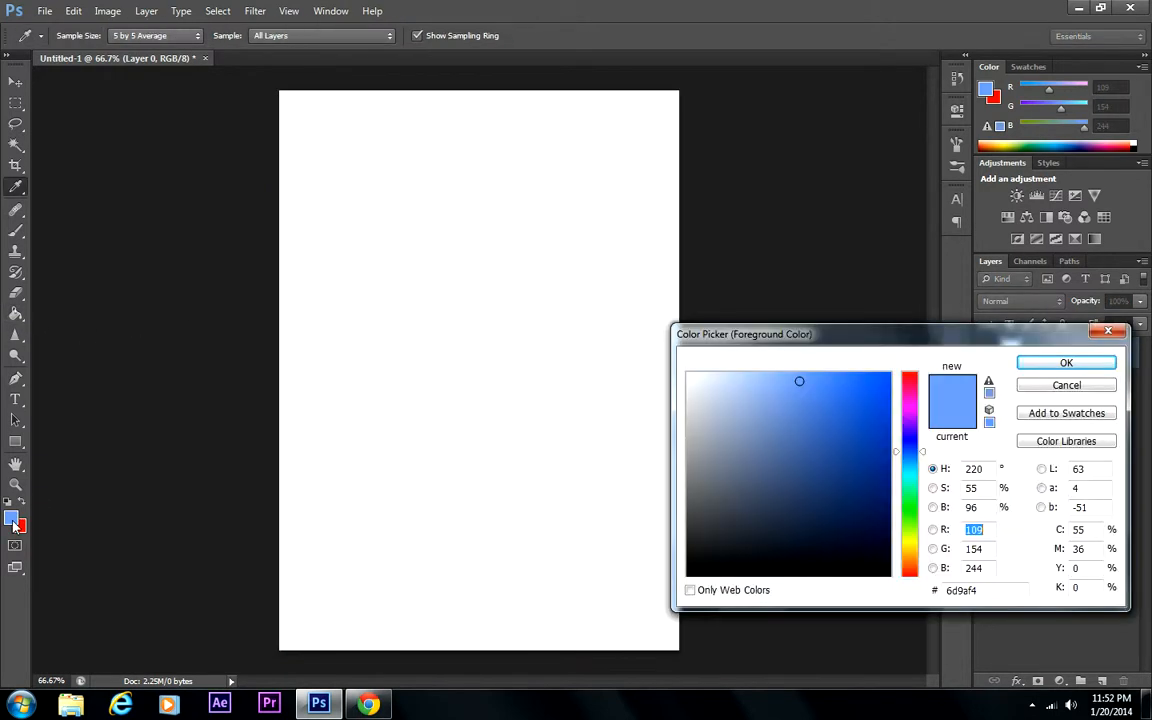
mouse_move(800, 381)
mouse_down()
mouse_move(805, 419)
mouse_move(798, 381)
mouse_move(805, 411)
mouse_move(804, 399)
mouse_up()
click(987, 589)
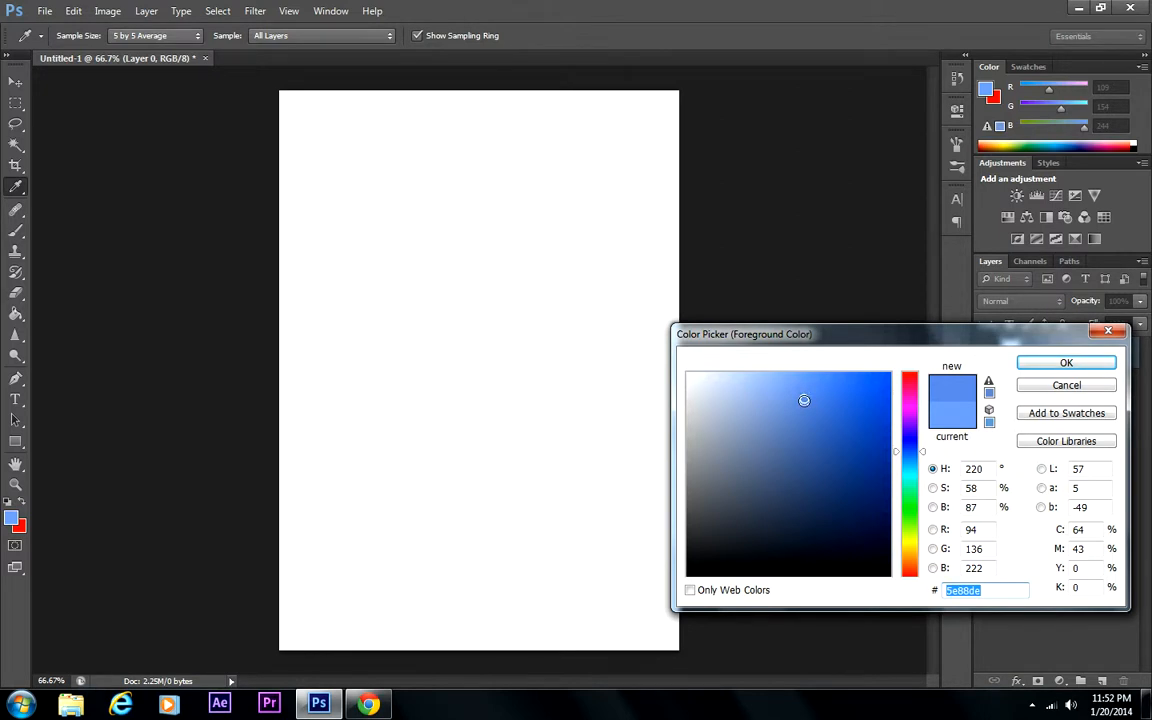
mouse_move(826, 416)
mouse_down()
mouse_move(830, 386)
mouse_move(756, 419)
mouse_move(809, 451)
mouse_move(776, 441)
mouse_move(818, 442)
mouse_move(825, 398)
mouse_move(828, 432)
mouse_move(869, 390)
mouse_move(869, 445)
mouse_move(851, 419)
mouse_move(865, 433)
mouse_up()
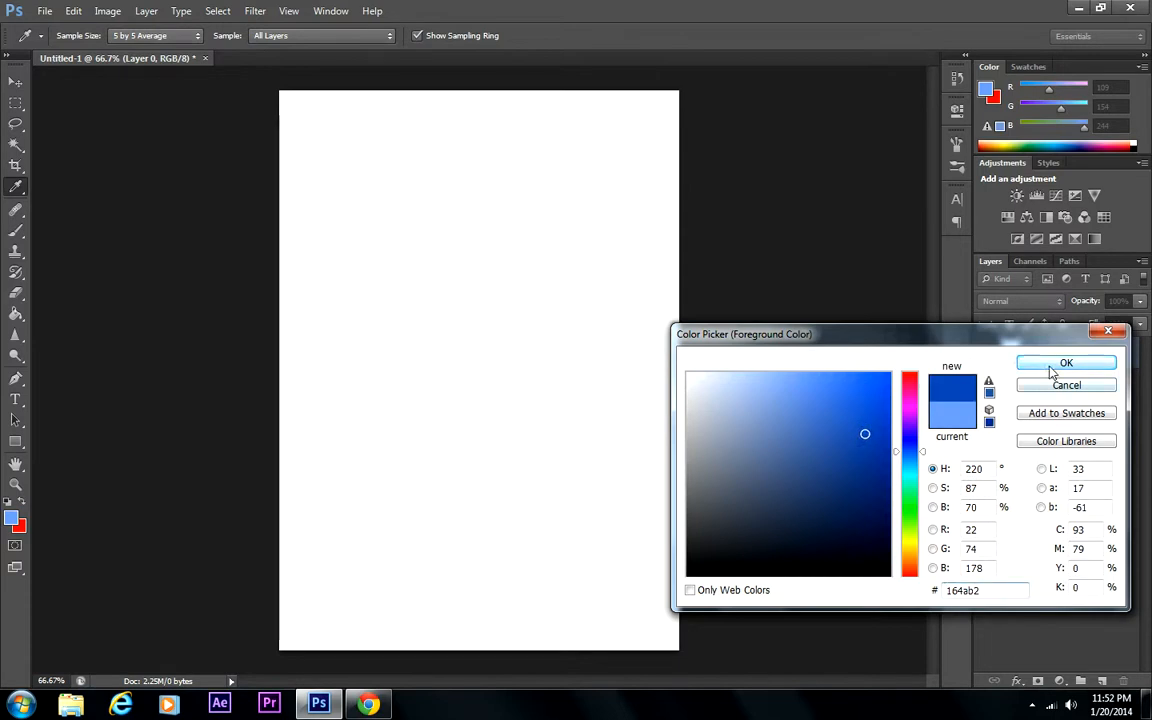
click(1085, 367)
key(g)
click(405, 281)
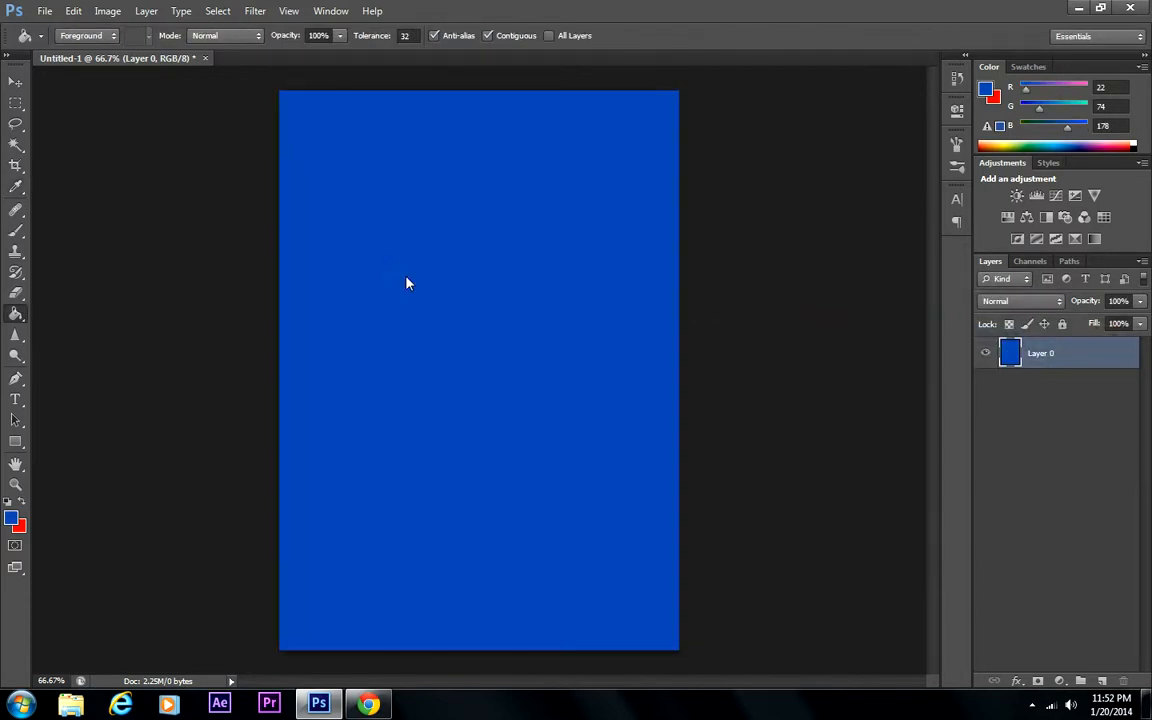
Step: Try a rectangular selection on the blue layer, set the foreground colour to white ffffff, and clear the selection
click(15, 103)
drag(345, 235, 519, 397)
click(14, 518)
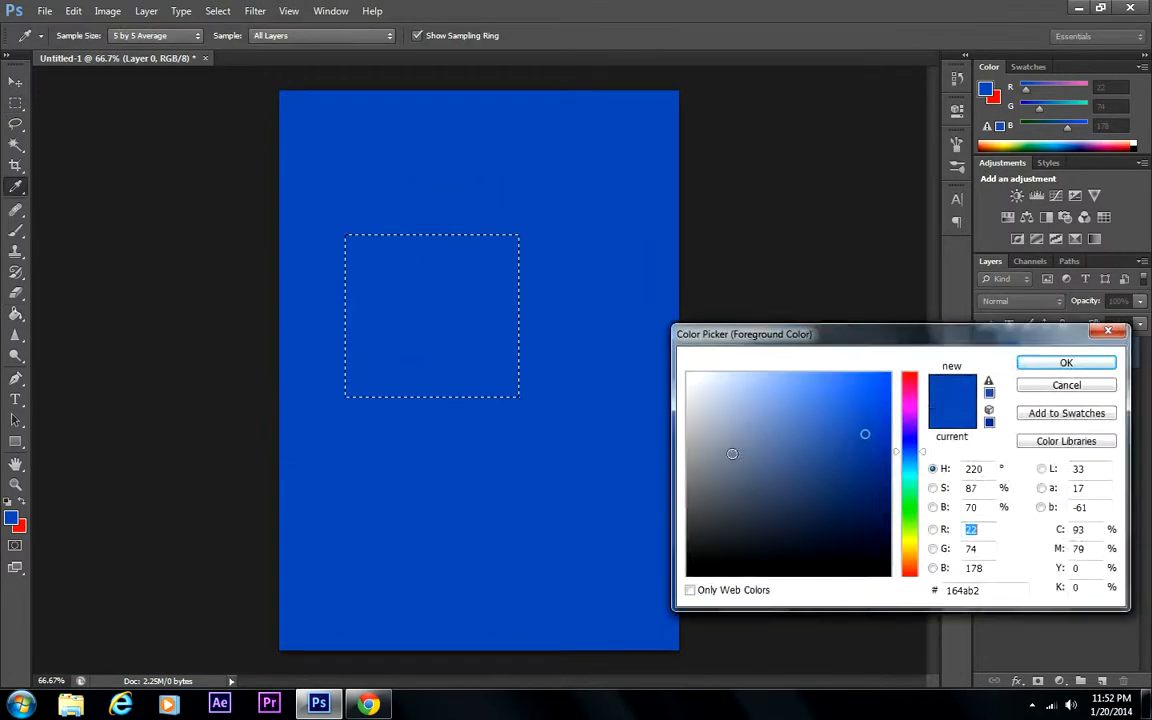
click(691, 376)
click(1029, 365)
click(470, 308)
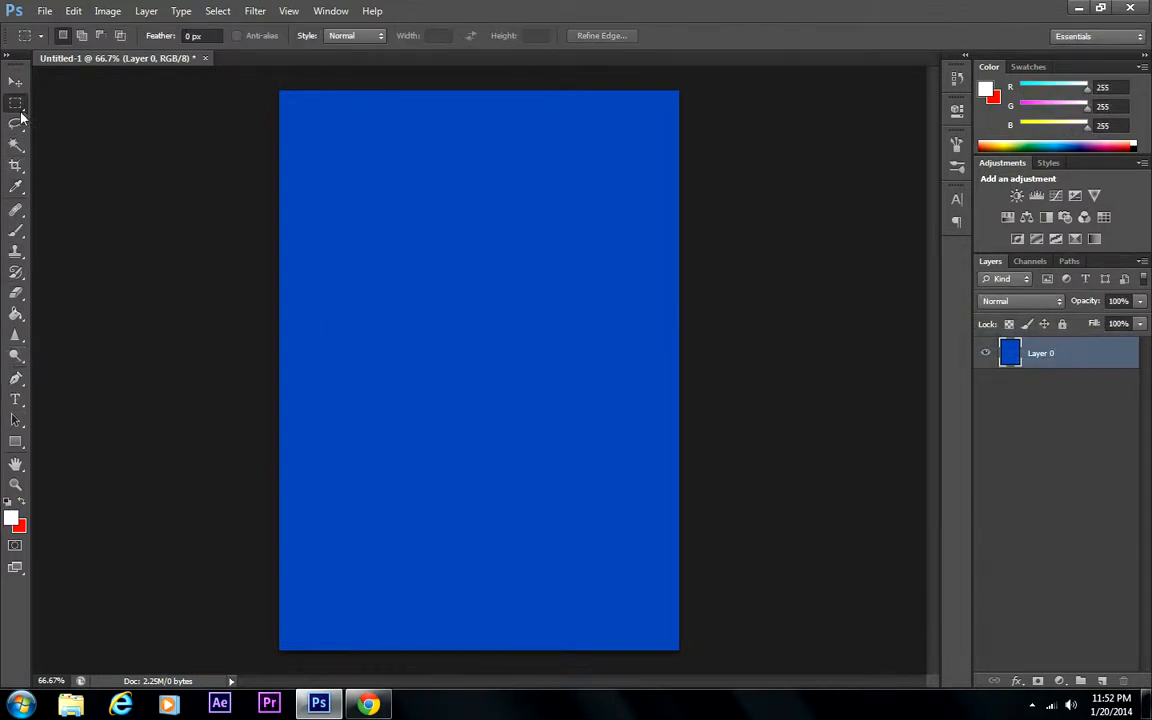
Step: Select a rectangle in the upper part of the blue canvas and fill it with white using the Paint Bucket tool
drag(376, 180, 555, 319)
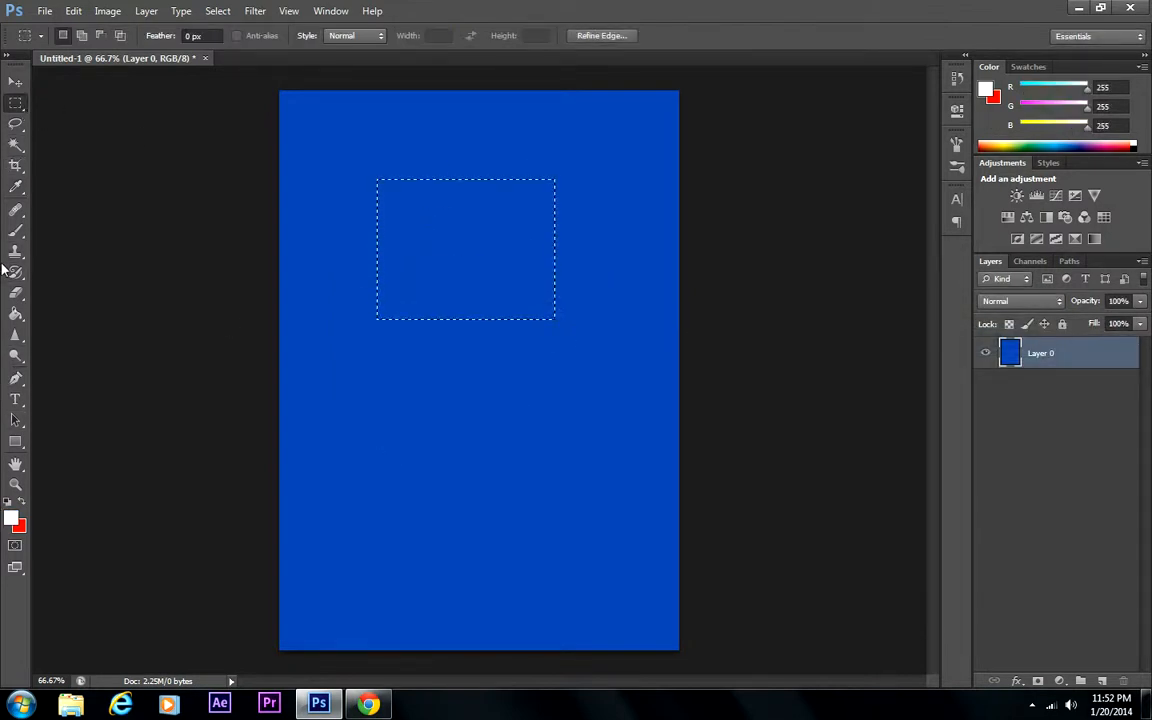
click(16, 310)
click(452, 240)
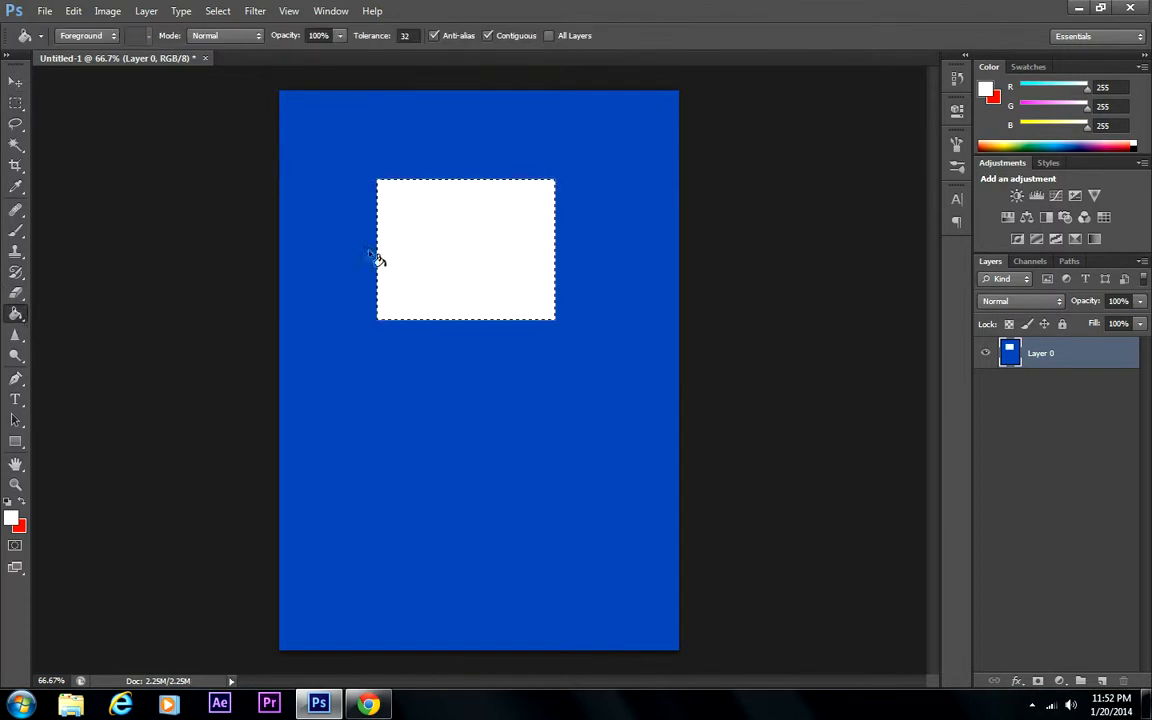
Step: Select an ellipse below the white rectangle with the Elliptical Marquee tool and fill it with white using the Paint Bucket tool
click(14, 104)
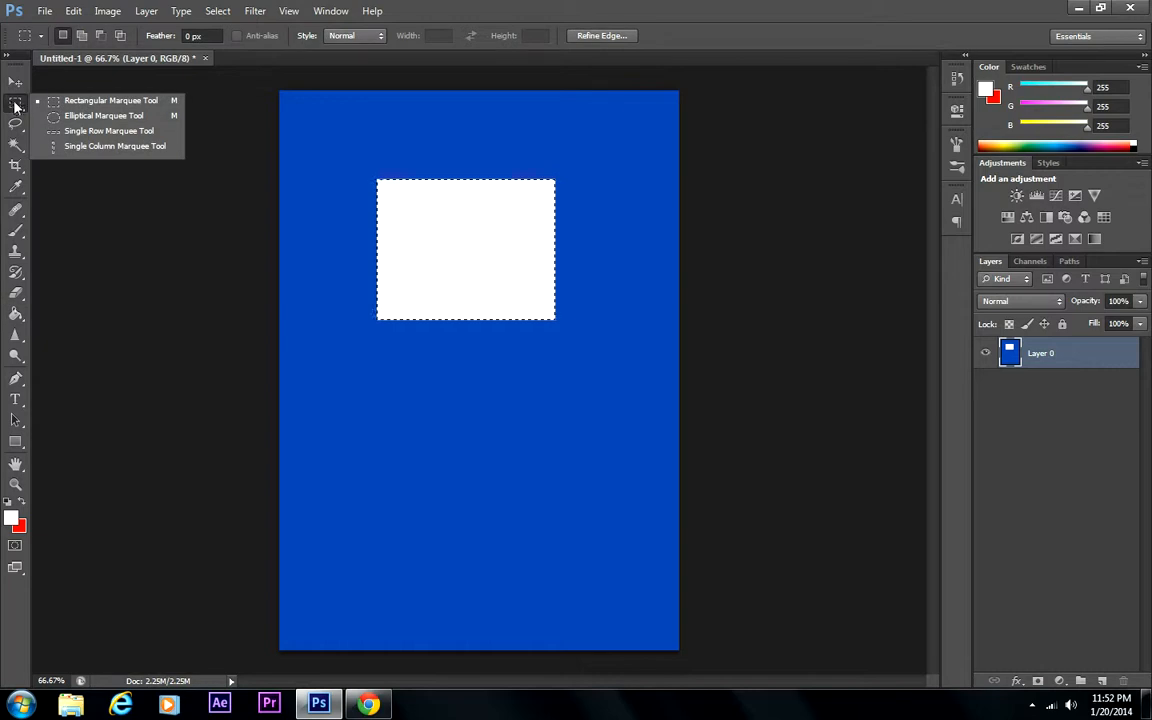
click(102, 115)
drag(419, 404, 634, 531)
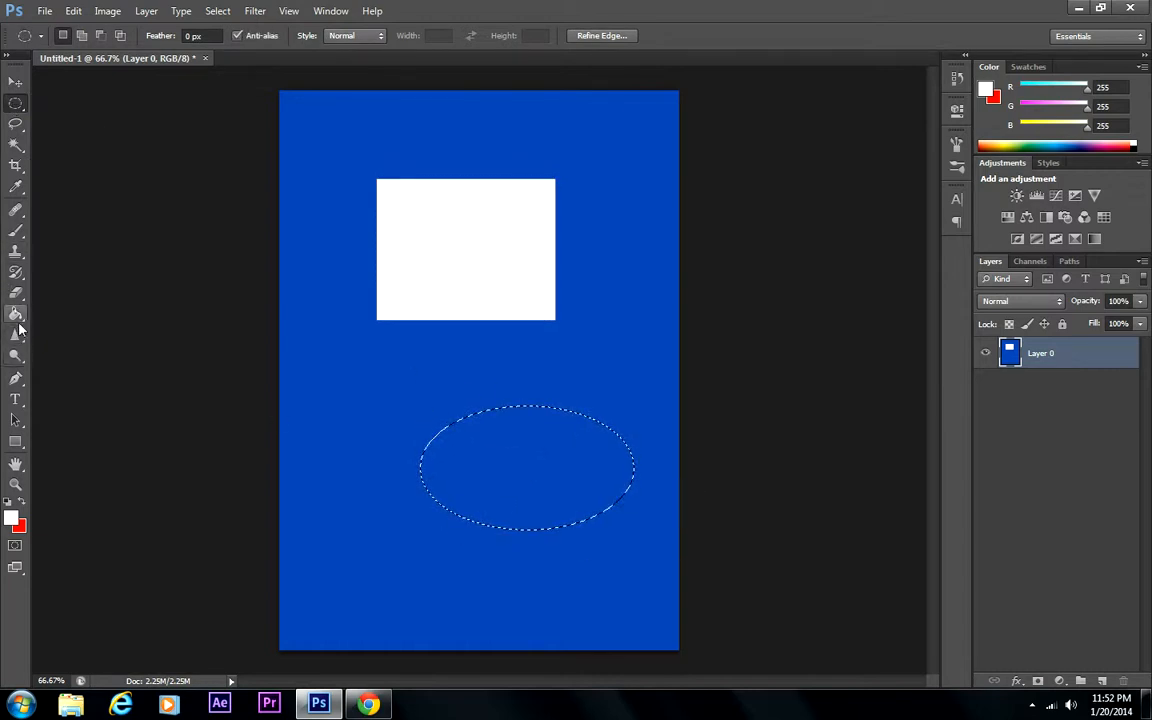
click(16, 314)
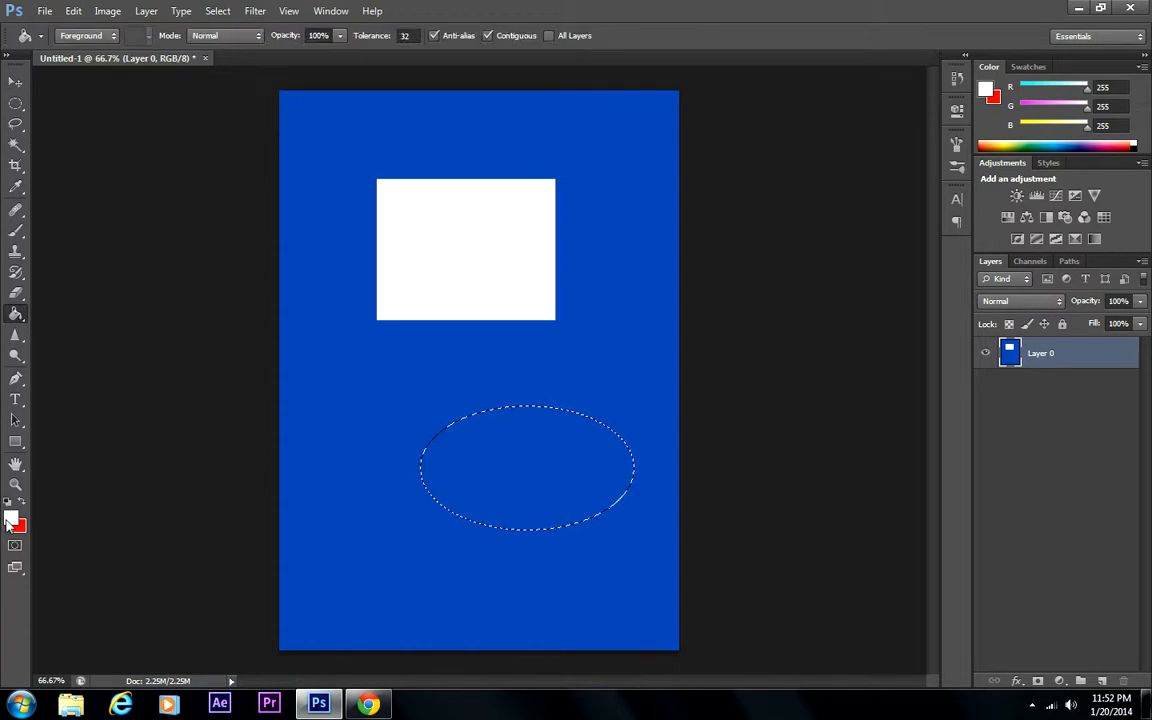
click(8, 524)
drag(906, 451, 905, 373)
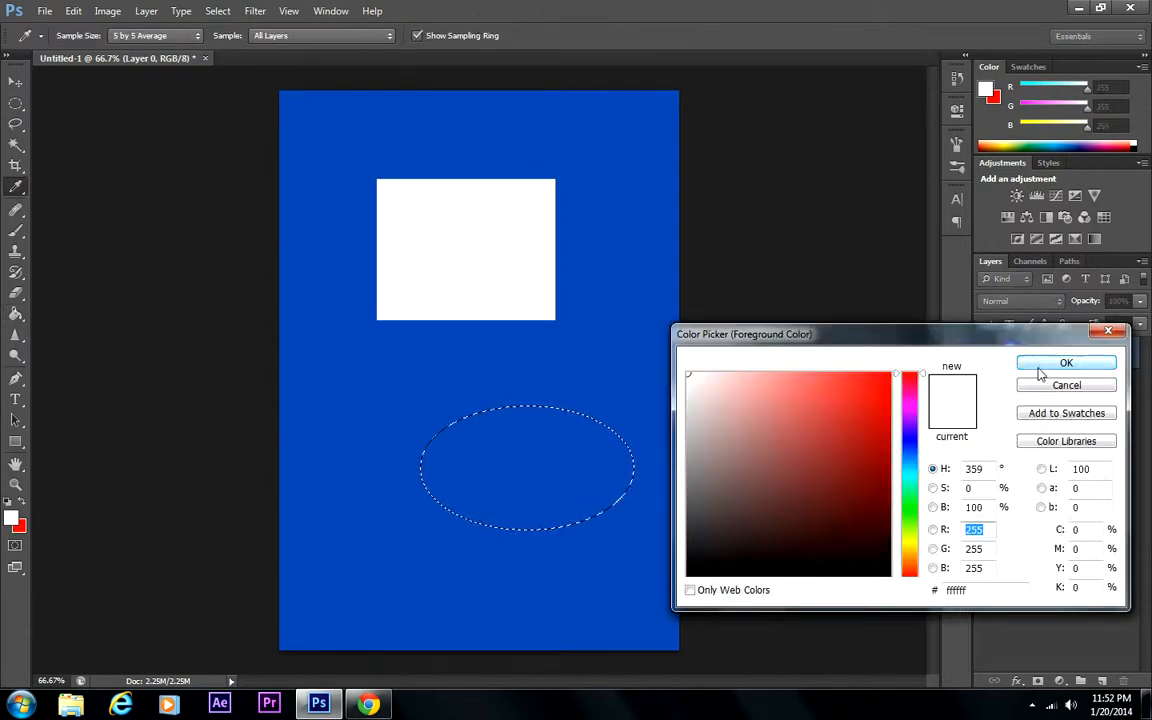
click(1040, 366)
click(533, 462)
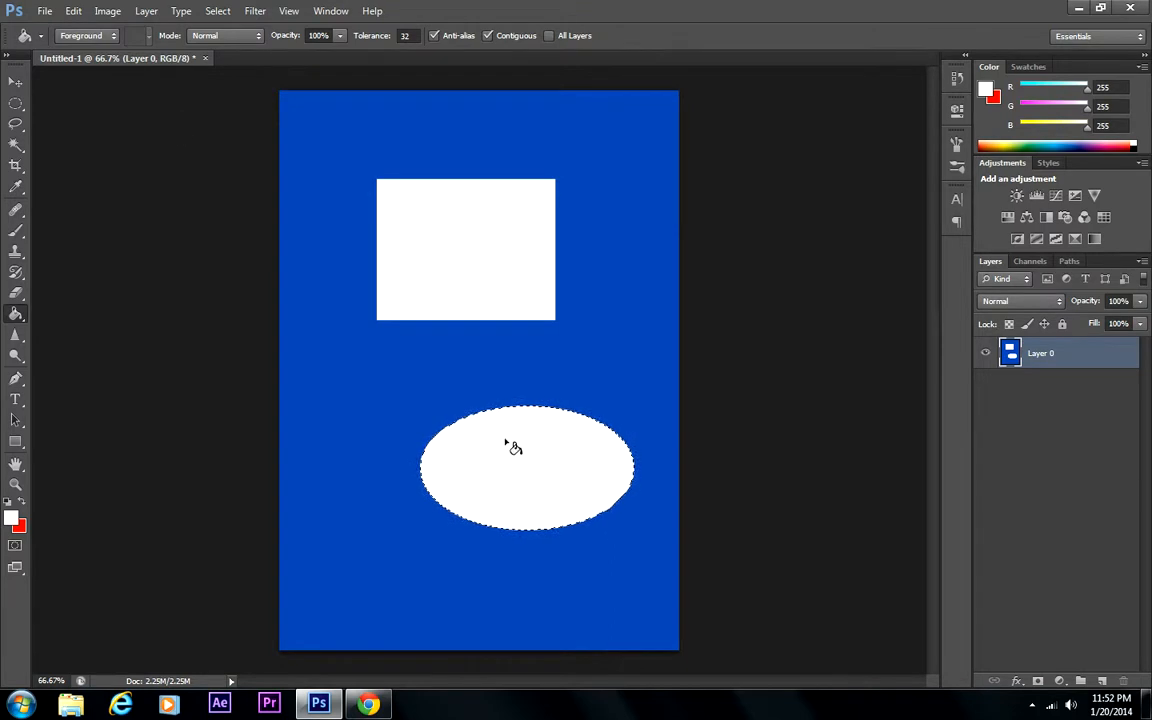
Step: Try moving the white ellipse and the white rectangle separately with the Move tool
click(15, 82)
drag(450, 441, 391, 465)
drag(470, 255, 550, 273)
Step: Undo the moves and both white fills on Layer 0, and clear the remaining selection
key(ctrl+z)
key(ctrl+z)
key(ctrl+alt+z)
key(ctrl+alt+z)
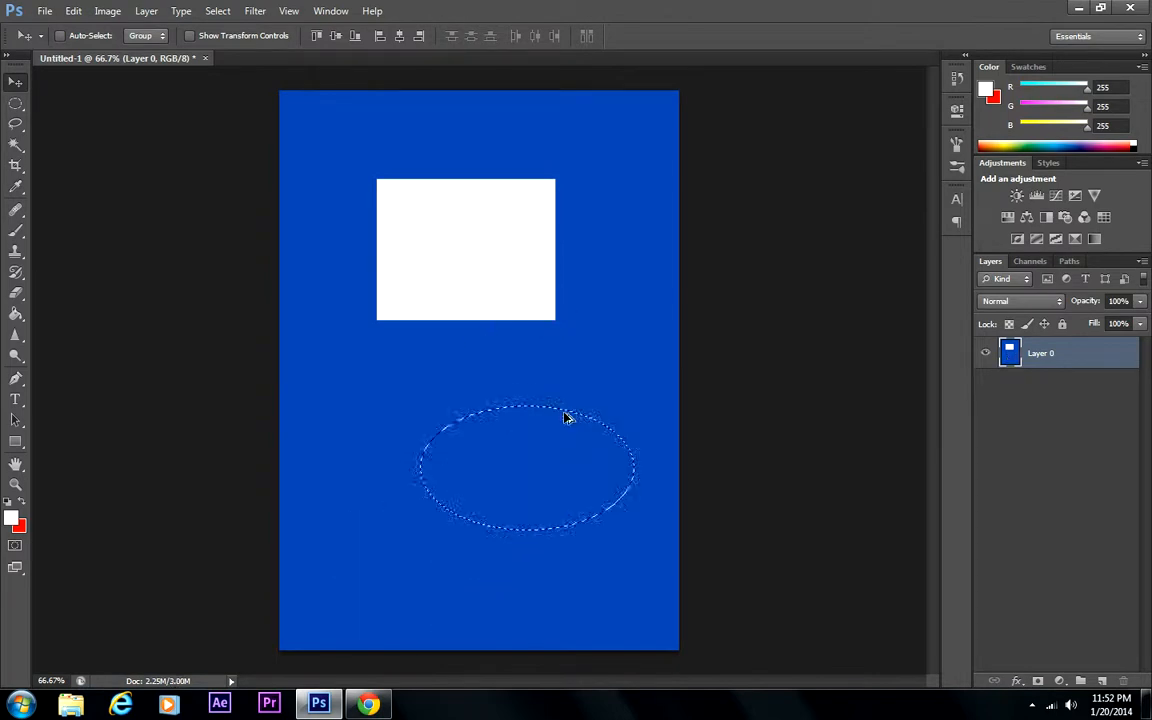
key(ctrl+alt+z)
key(ctrl+alt+z)
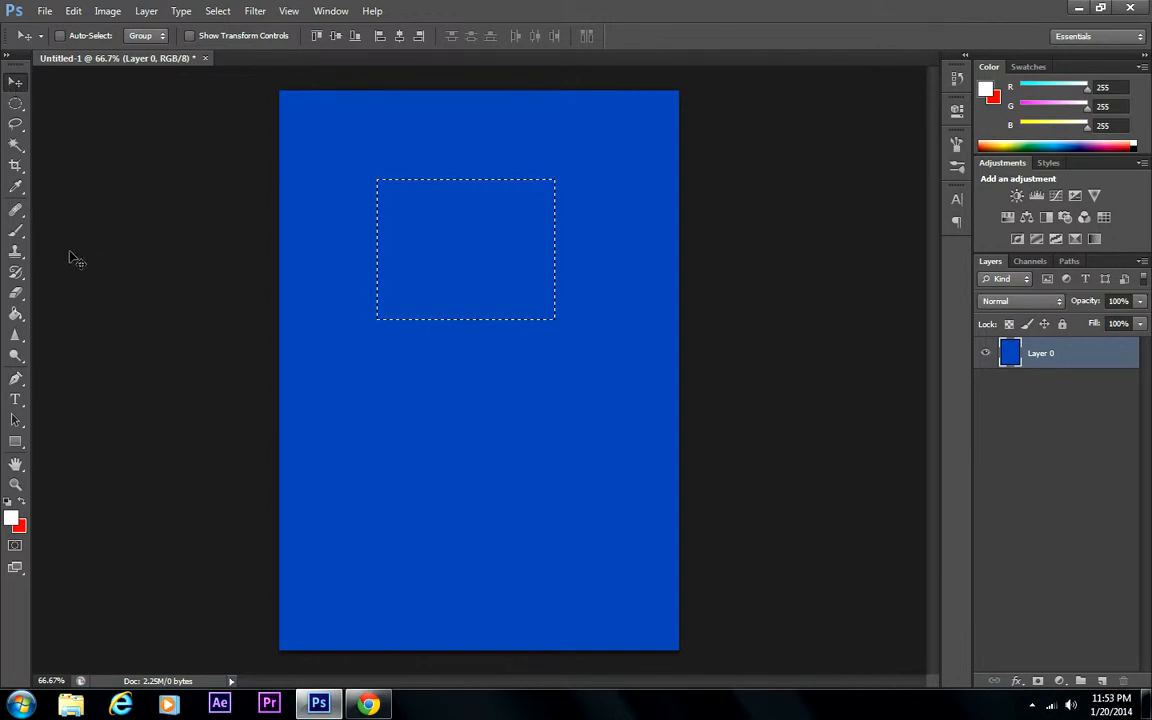
key(ctrl+d)
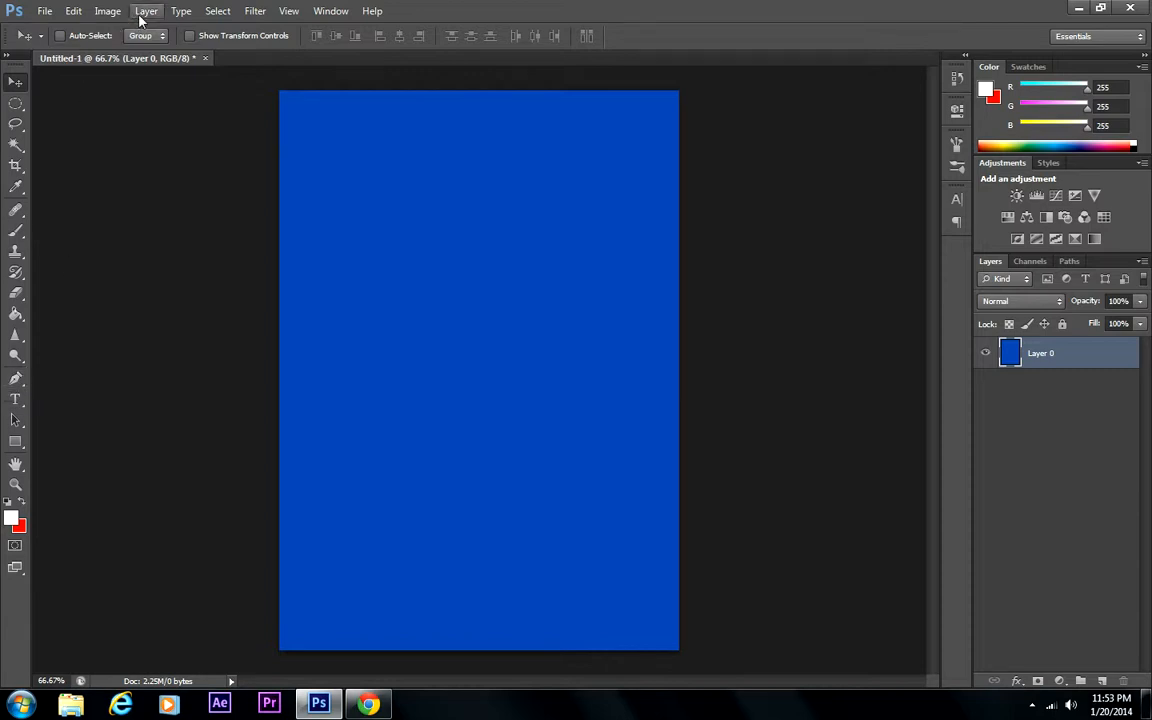
Step: Try moving an elliptical selection of the blue Layer 0 down and to the right, undo the move, and deselect
click(15, 103)
drag(361, 153, 585, 287)
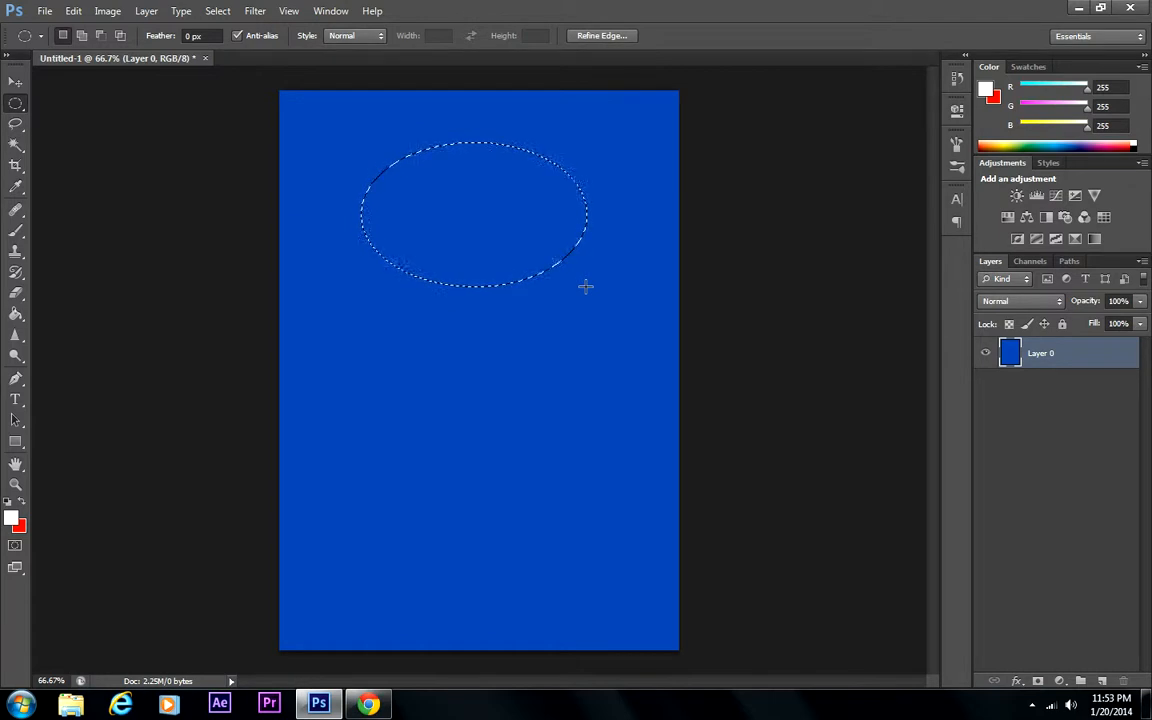
key(ctrl+d)
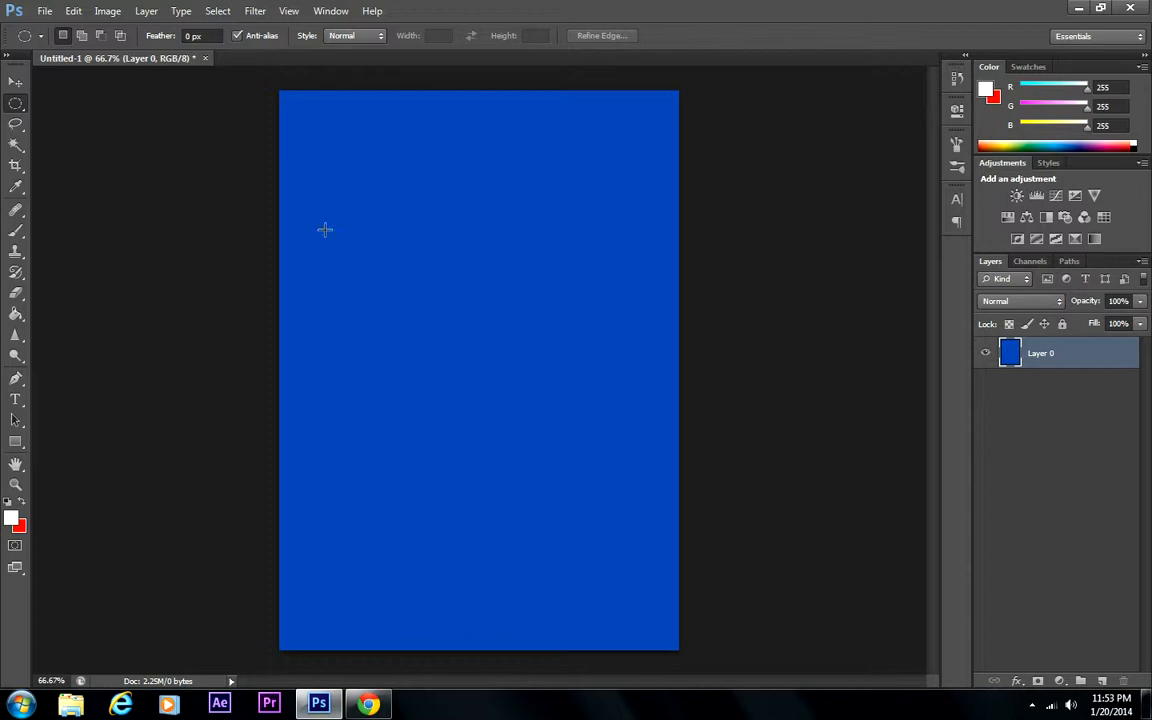
drag(348, 182, 503, 313)
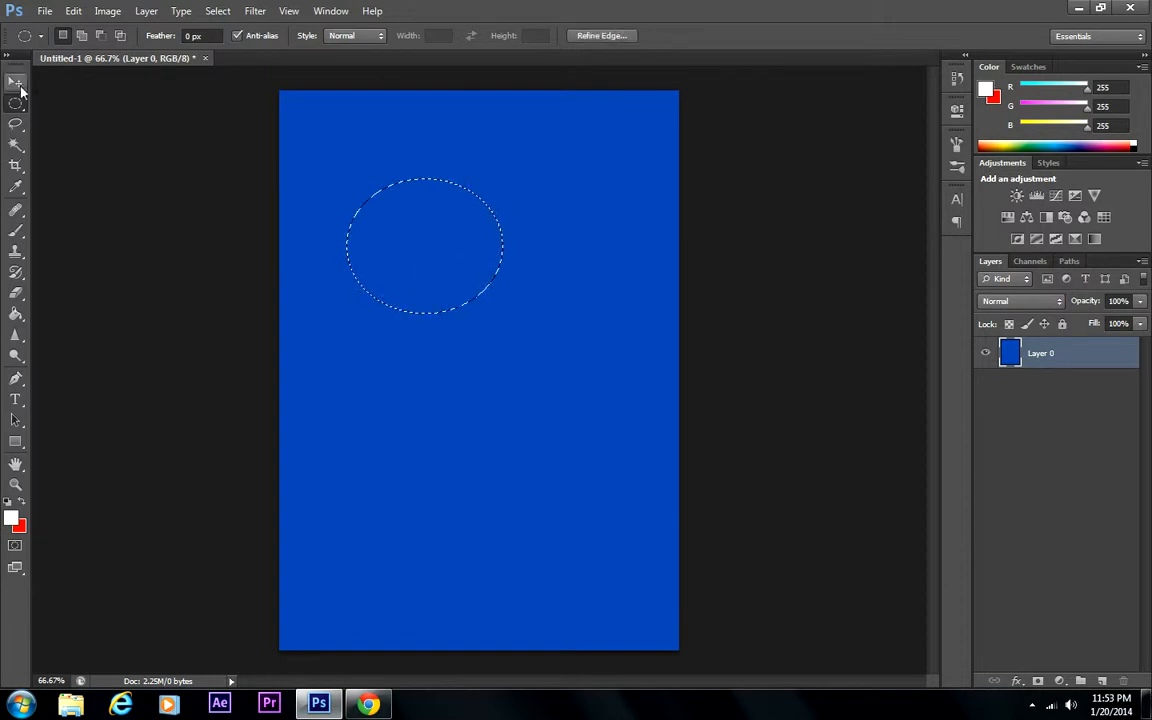
click(14, 86)
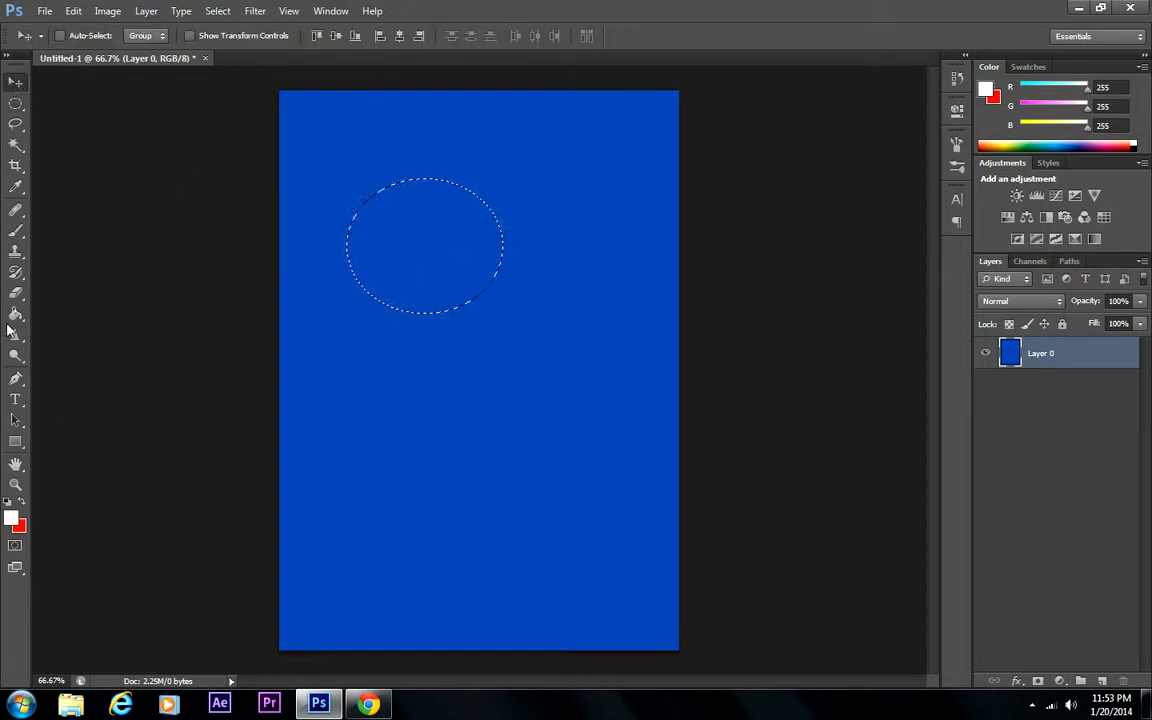
drag(381, 252, 443, 334)
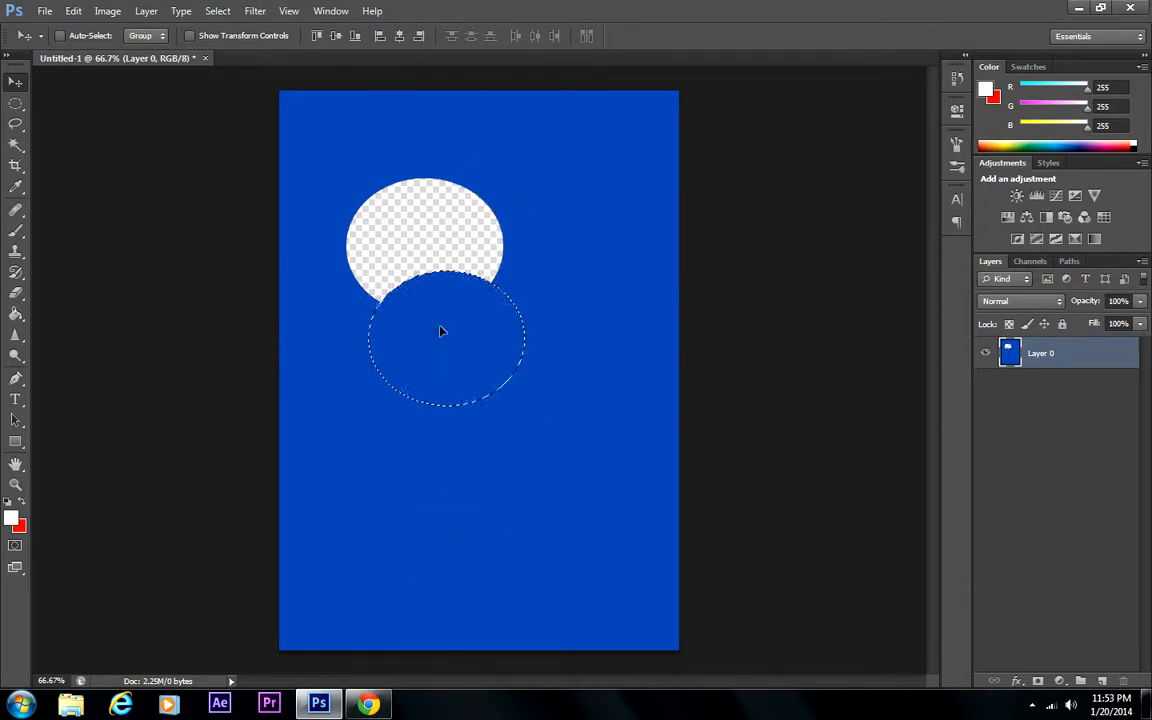
key(ctrl+z)
key(ctrl+d)
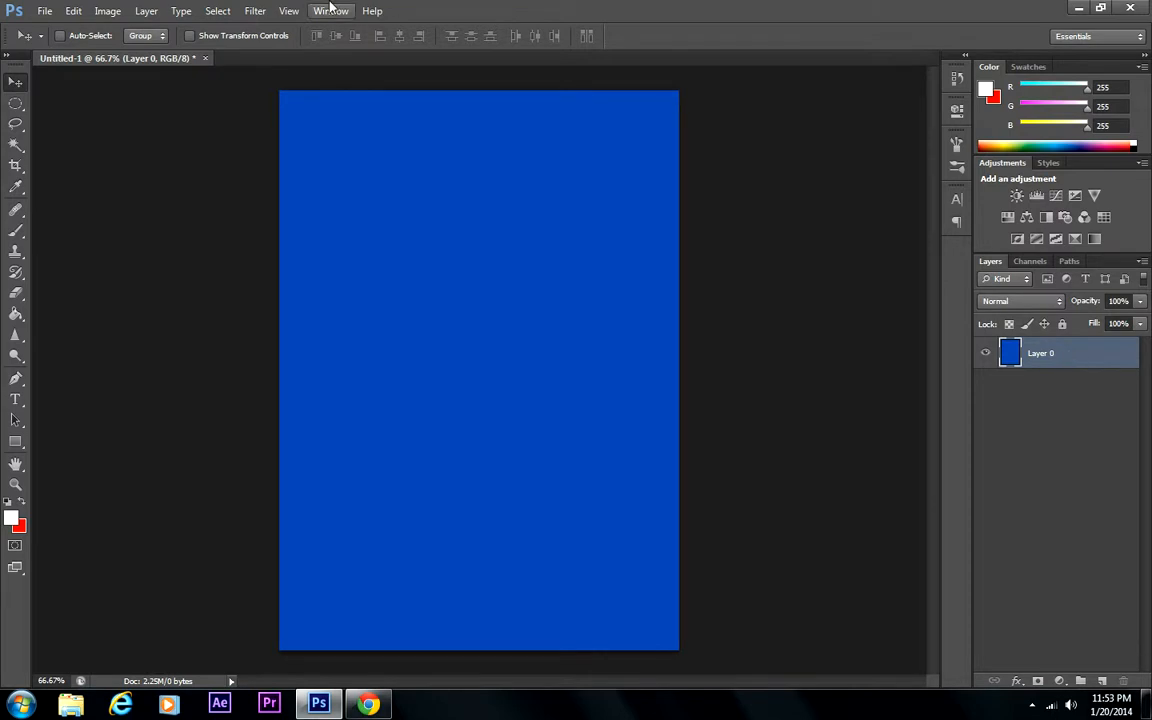
Step: Create a new layer named Circle with Normal mode and 100% opacity
click(146, 11)
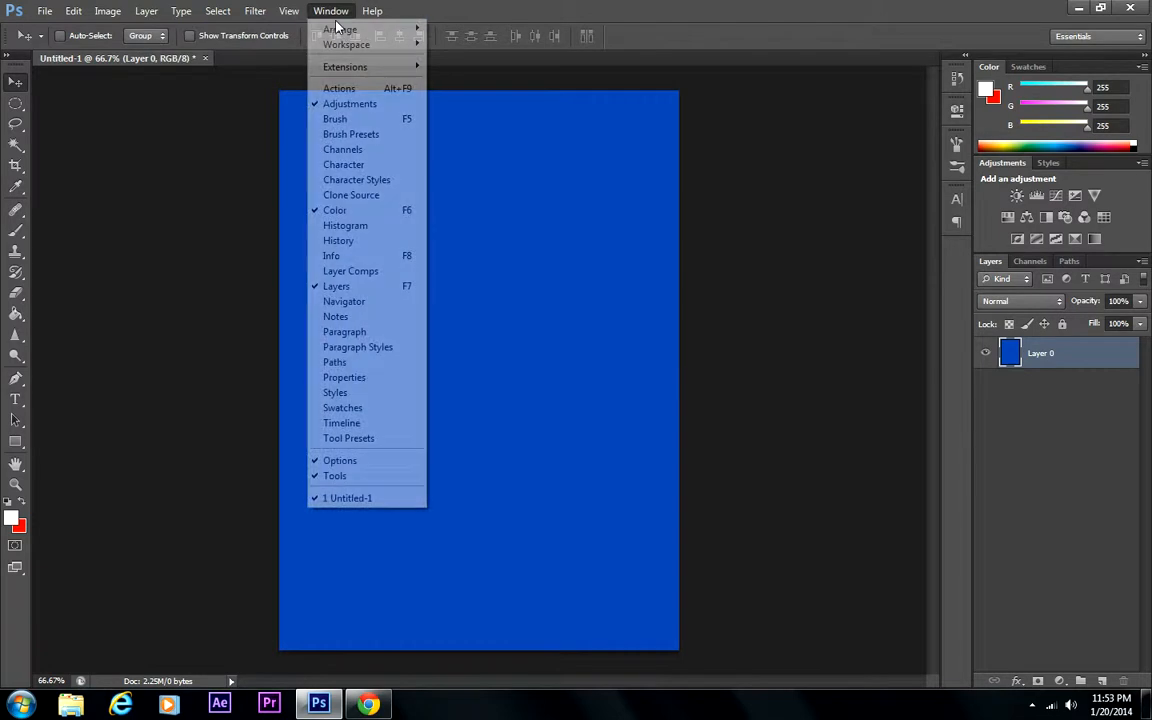
mouse_move(290, 27)
click(350, 31)
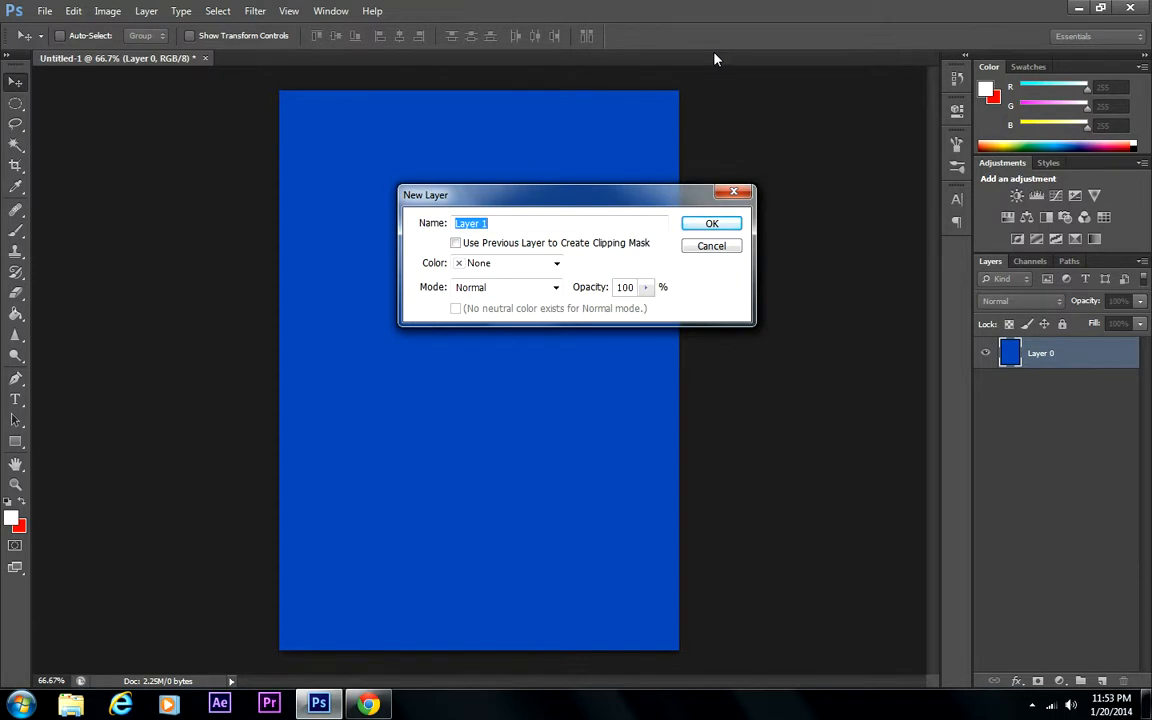
text(C)
key(Return)
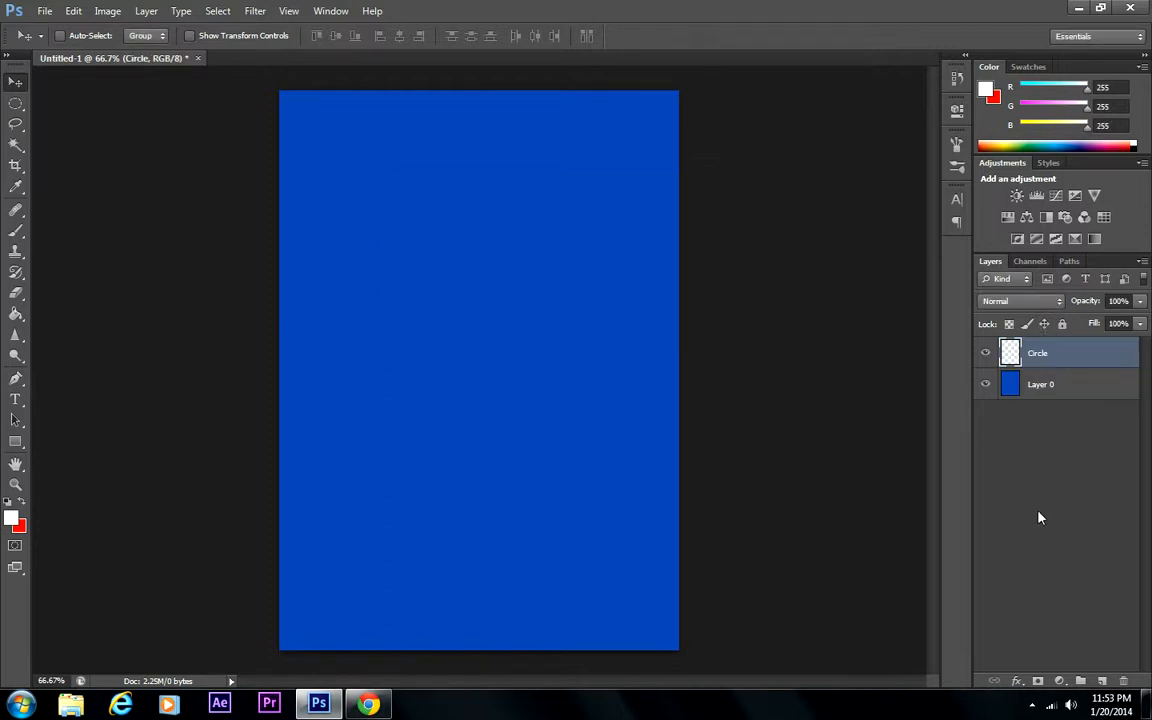
Step: Draw a roughly circular selection in the upper middle of the Circle layer and fill it with white using the Paint Bucket tool
click(15, 103)
drag(397, 177, 537, 343)
click(16, 313)
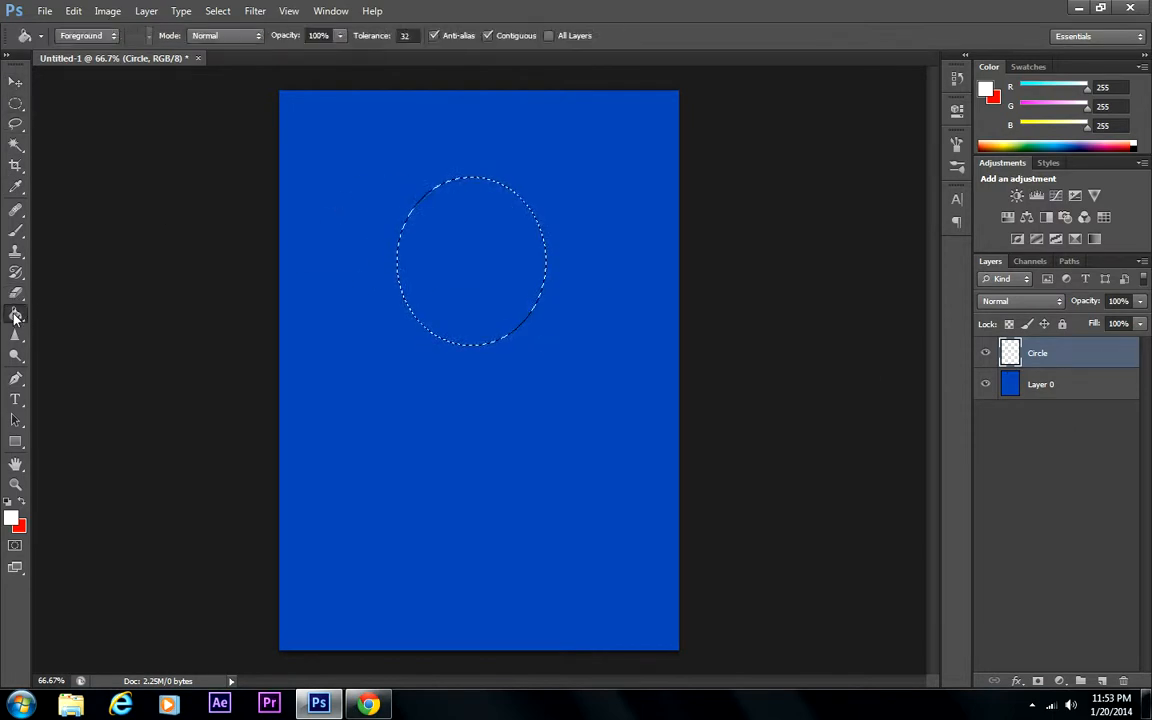
click(476, 272)
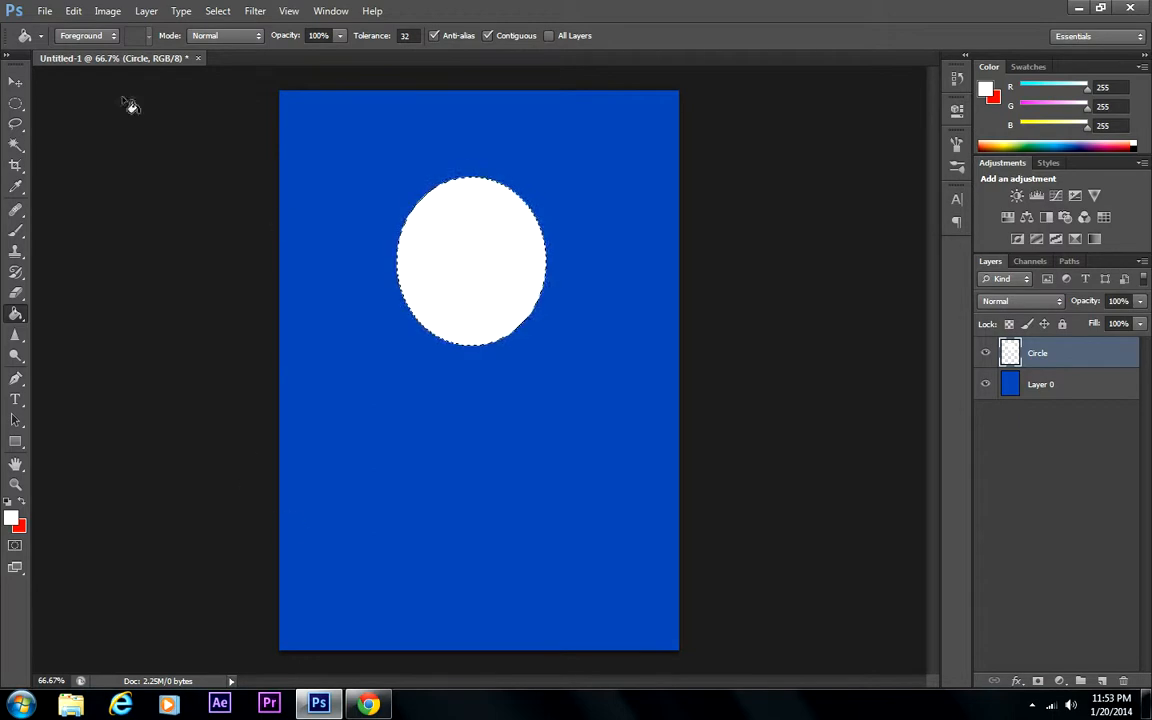
Step: Move the white circle toward the upper edge of the canvas, and delete the Circle layer
click(12, 83)
drag(458, 327, 494, 232)
key(ctrl+d)
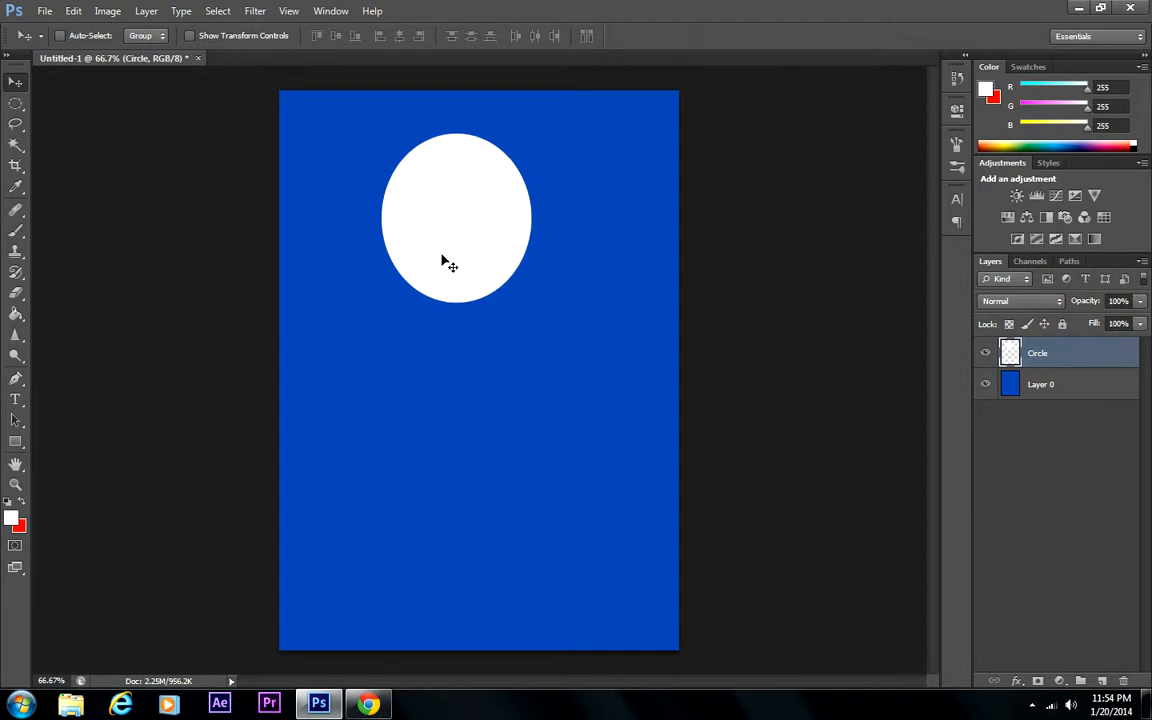
key(Delete)
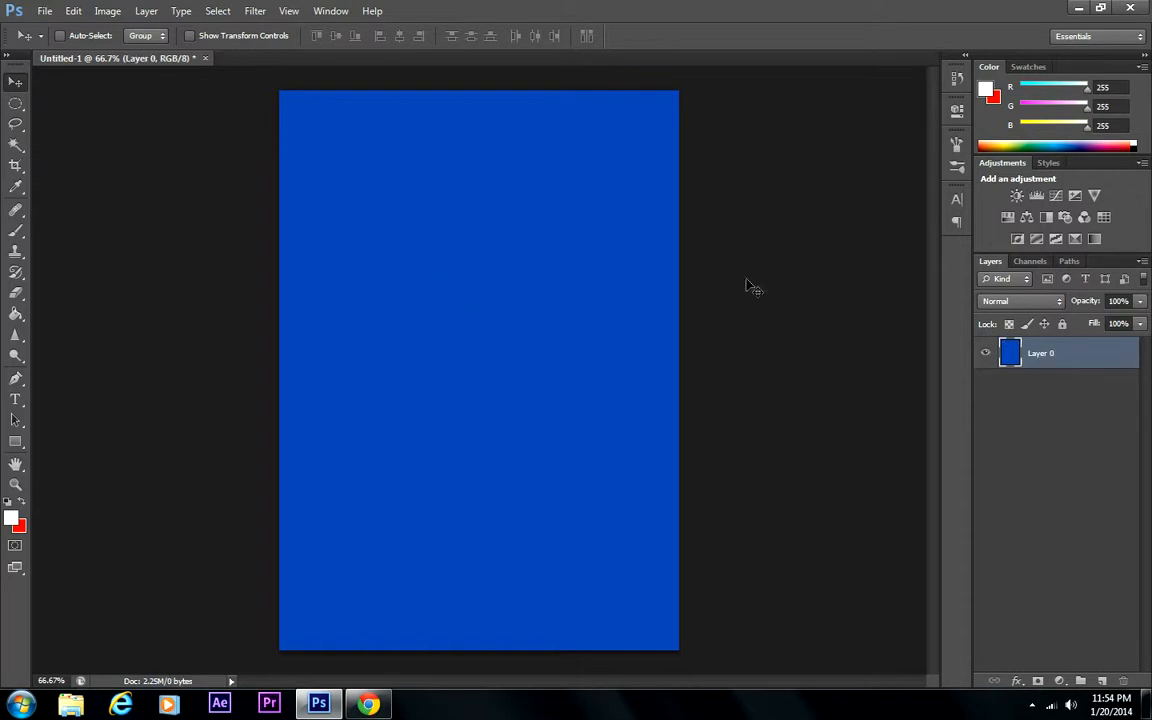
Step: Add the horizontal text "Neo Films" in white 19 pt Impact to the upper part of the canvas
click(15, 401)
click(362, 193)
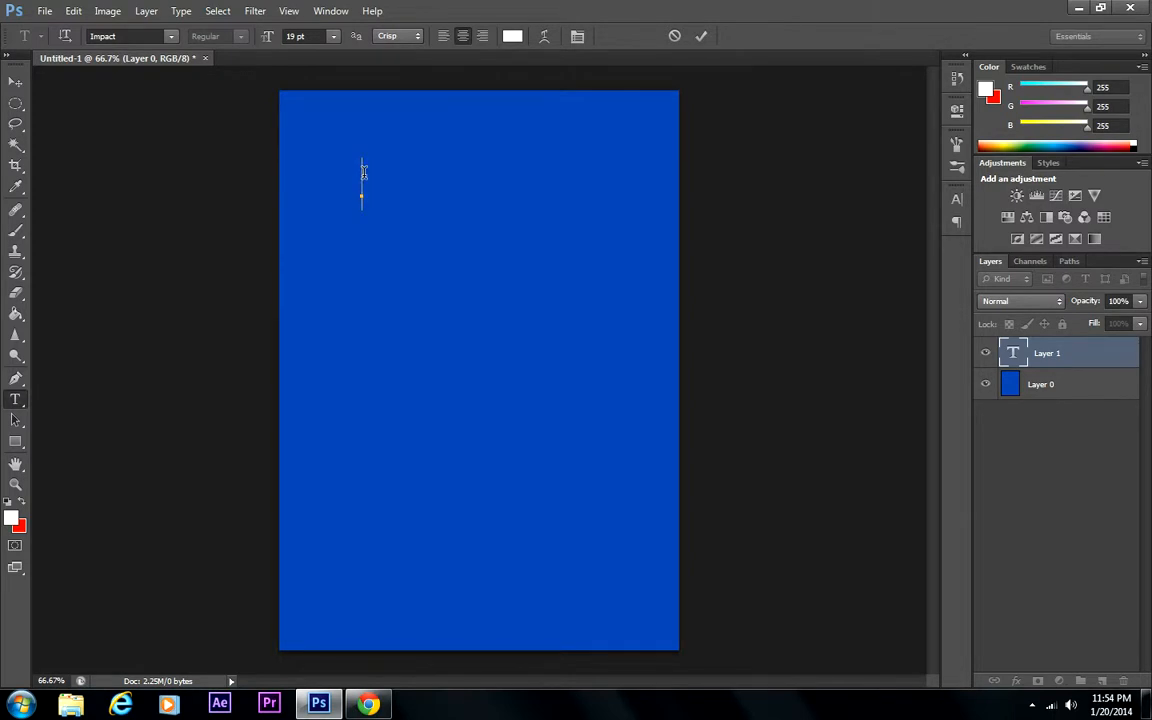
right_click(11, 399)
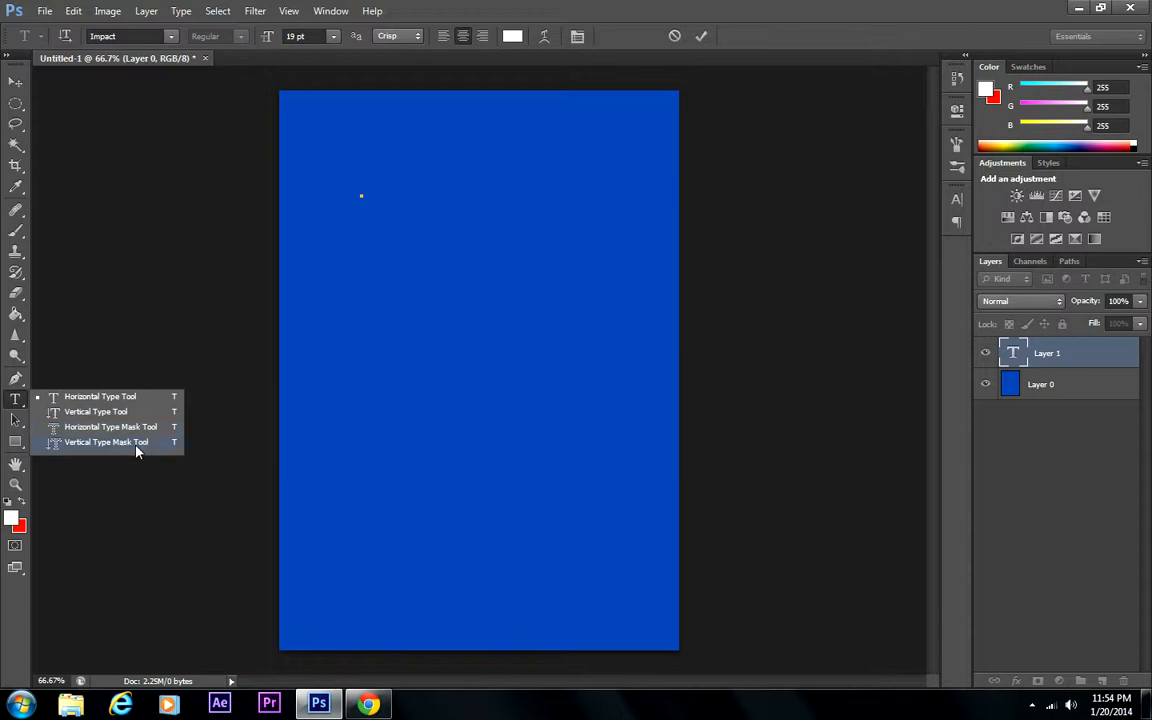
click(356, 178)
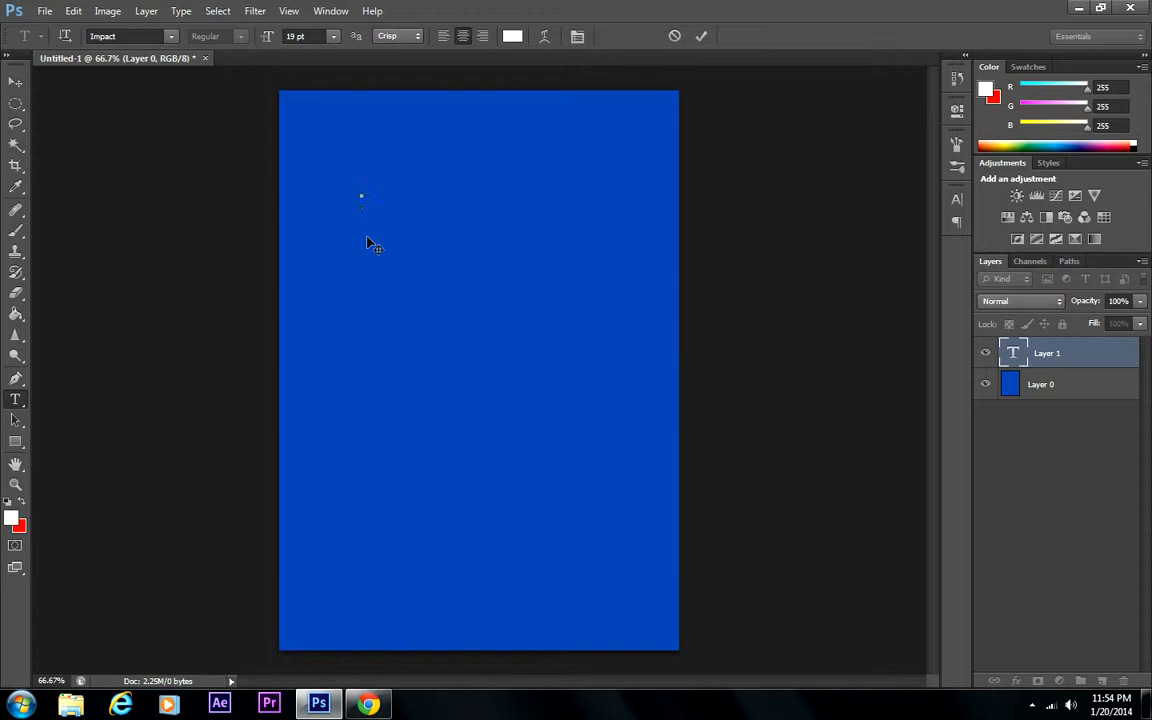
text(F)
key(BackSpace)
text(Films)
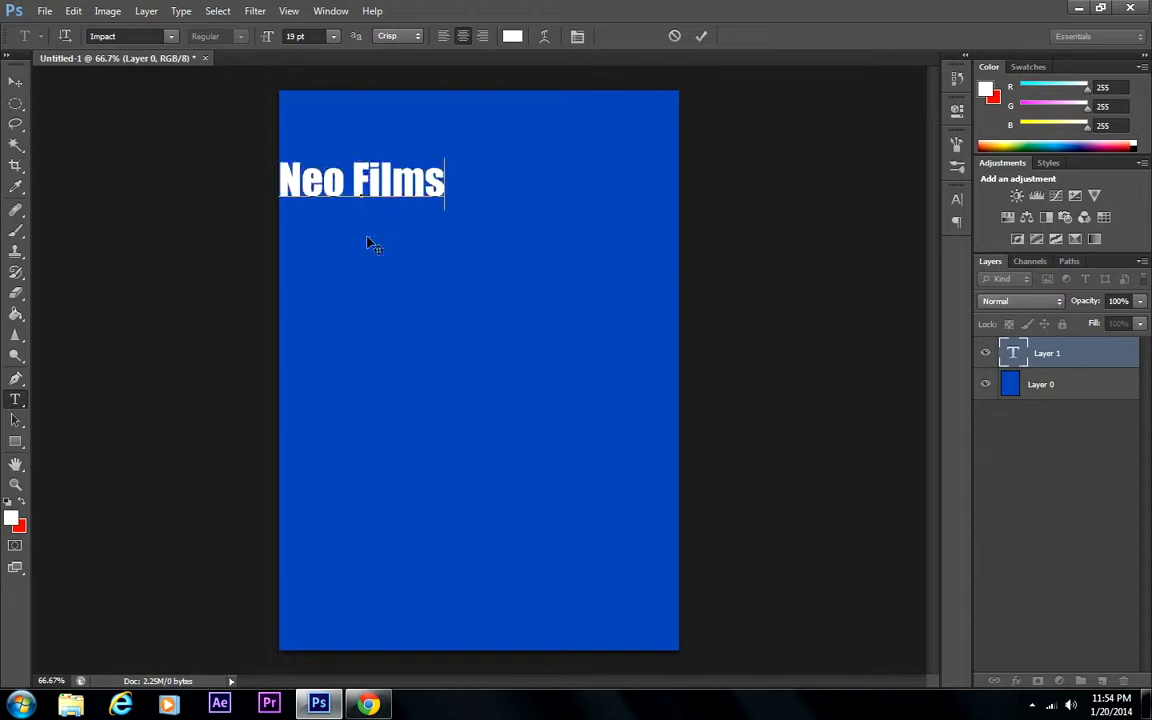
Step: Move the Neo Films text to the right and down so it sits near the centre of the canvas's upper half
click(15, 82)
drag(422, 194, 531, 223)
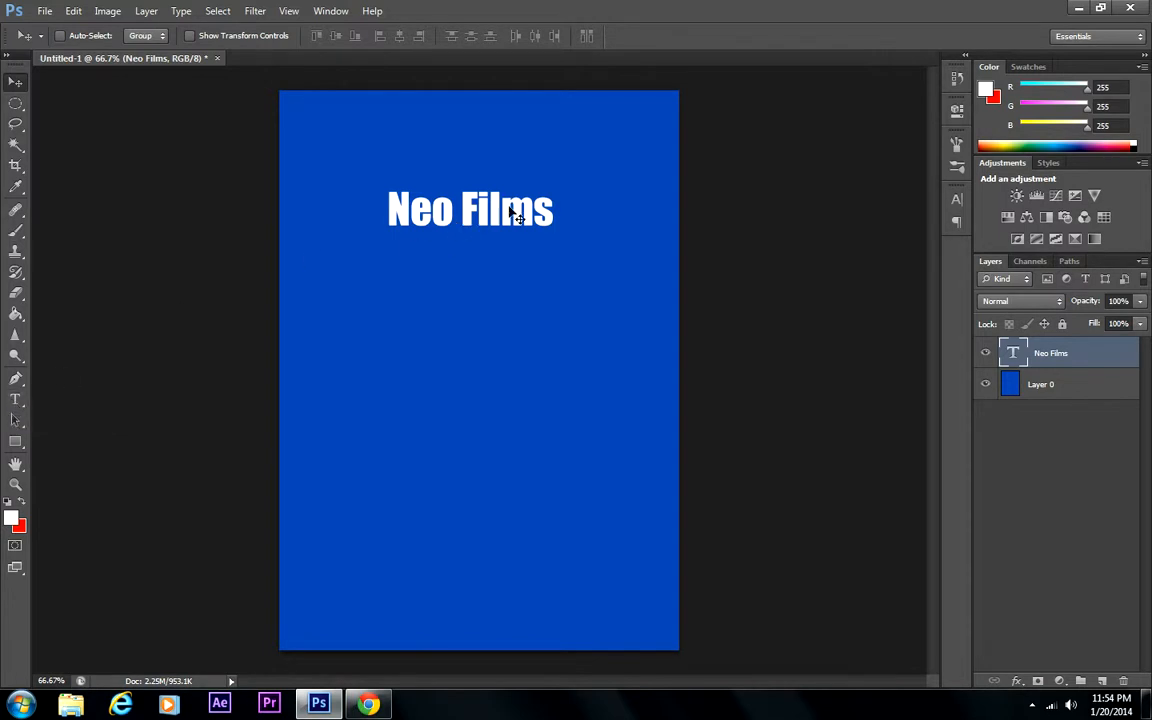
drag(510, 211, 507, 257)
Step: Open the Neo Films text for editing and look through the available font families
click(15, 399)
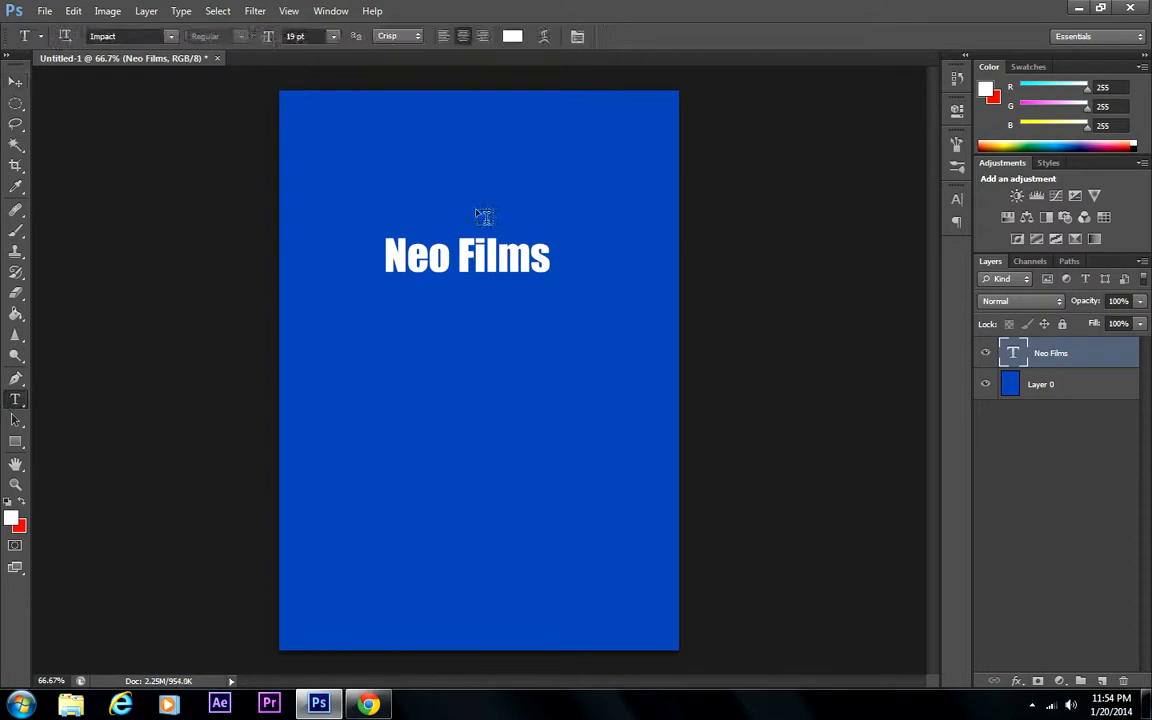
drag(551, 258, 309, 267)
click(450, 255)
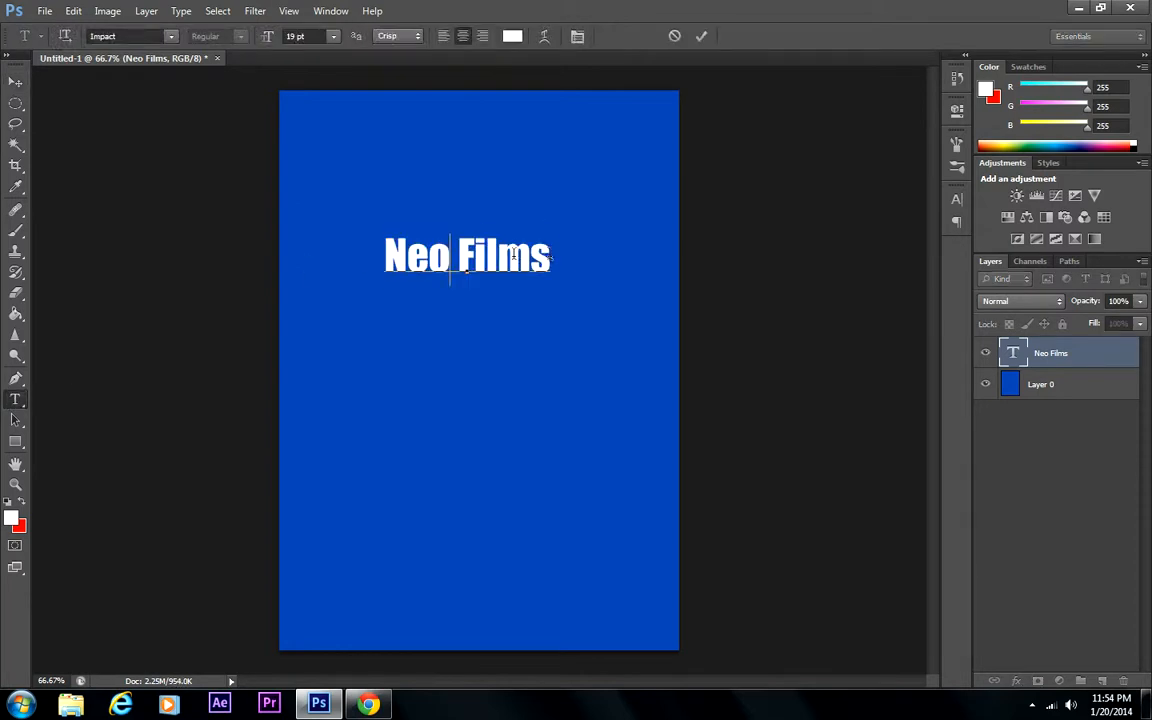
click(171, 36)
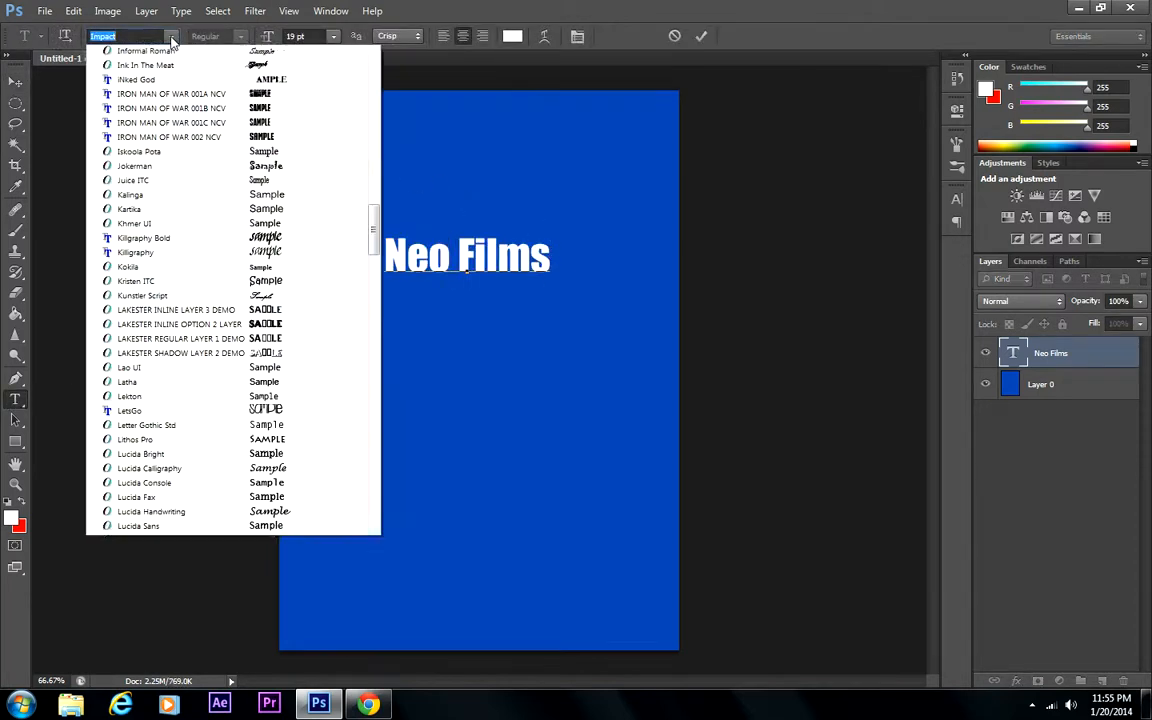
click(131, 40)
drag(549, 258, 326, 145)
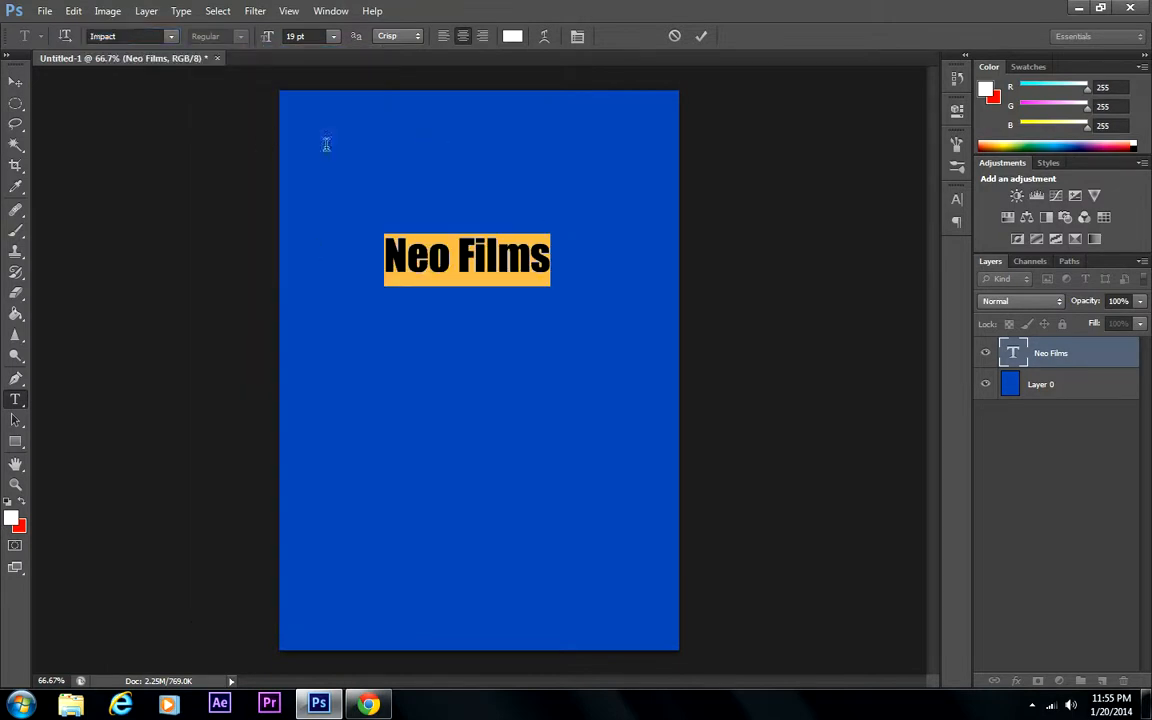
click(550, 258)
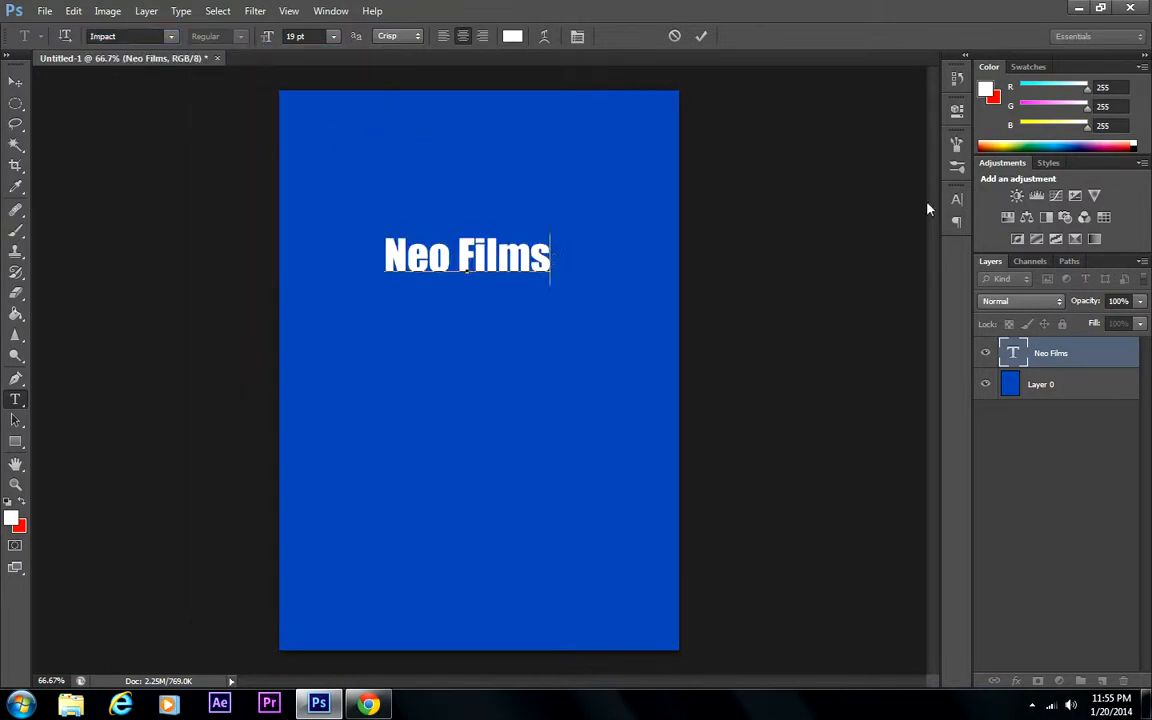
click(960, 201)
click(841, 211)
key(Down)
key(Down)
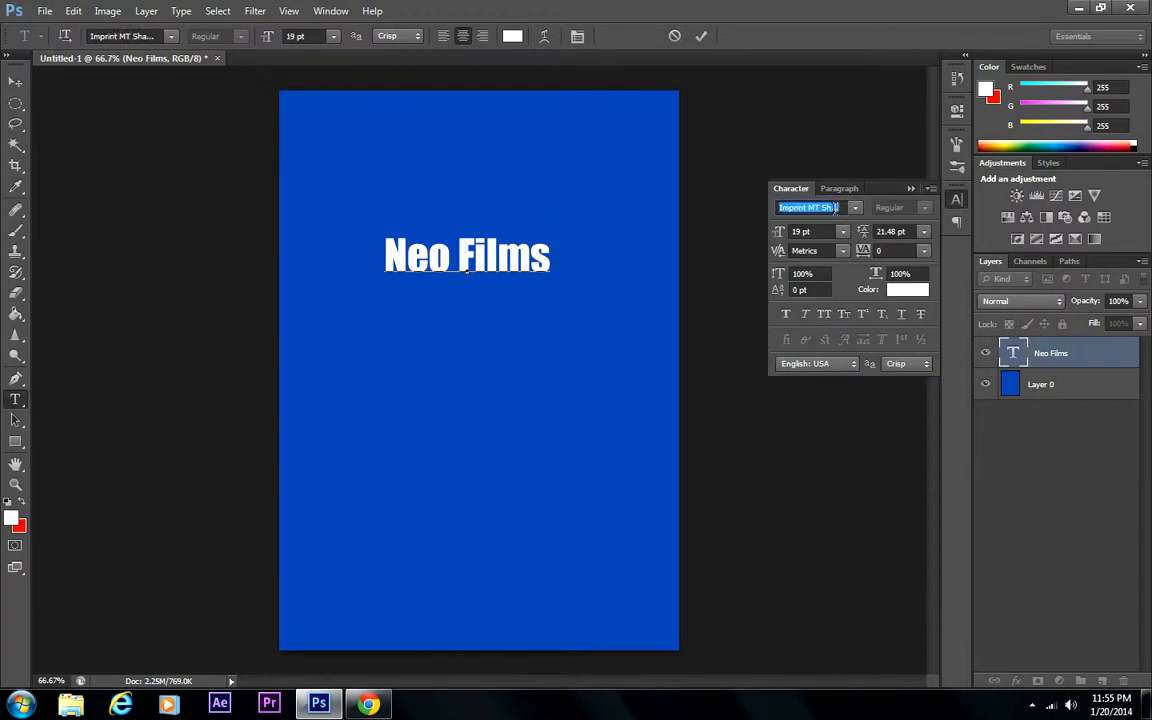
click(857, 211)
click(1108, 402)
click(1090, 430)
click(1069, 456)
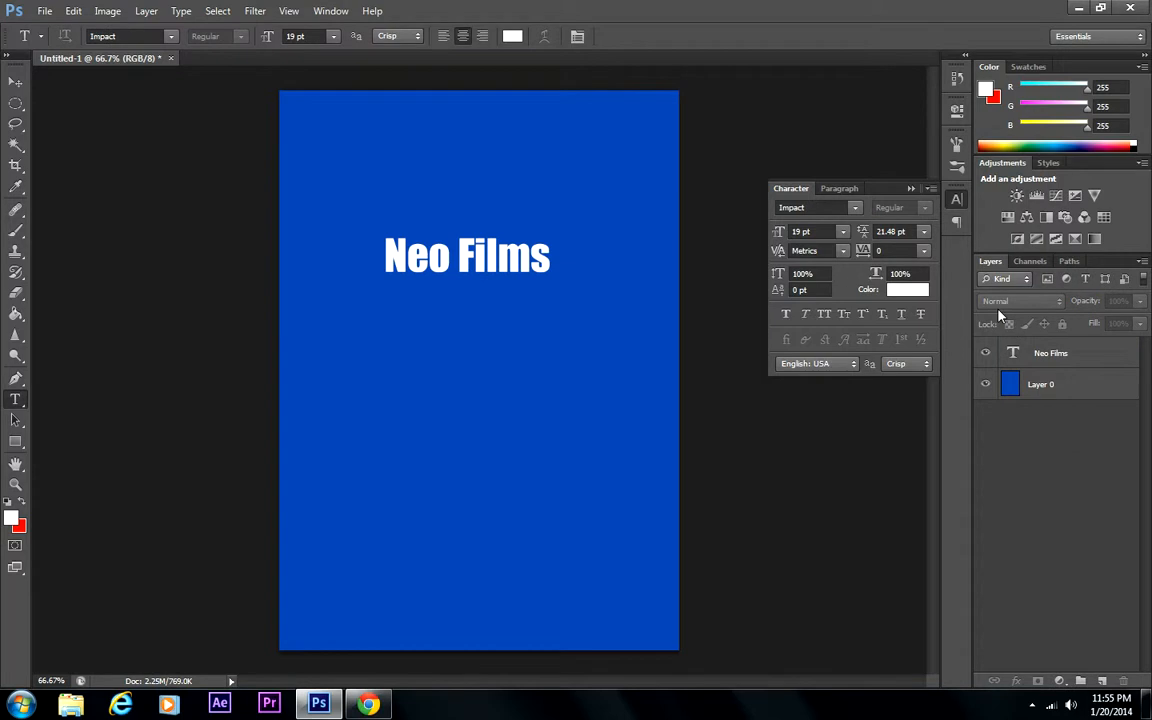
click(911, 189)
Step: Preview the whole Neo Films text layer in successive fonts from Imprint MT Shadow through Informal Roman to iNked God
click(1079, 356)
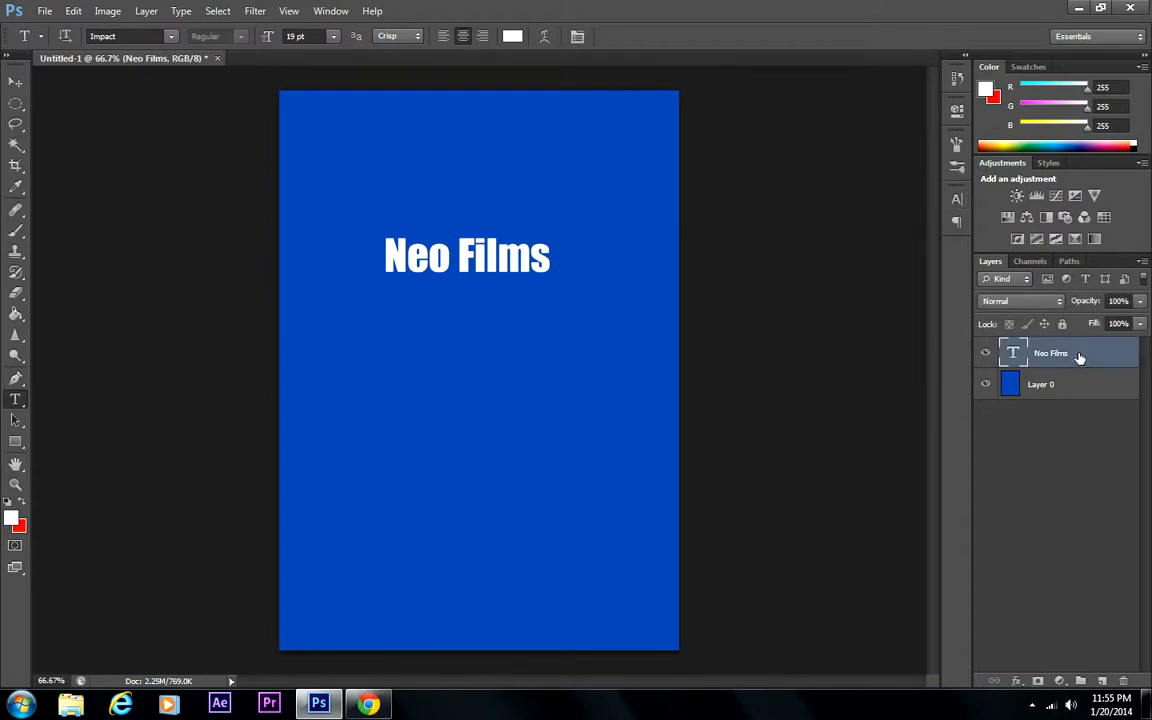
click(957, 199)
key(Down)
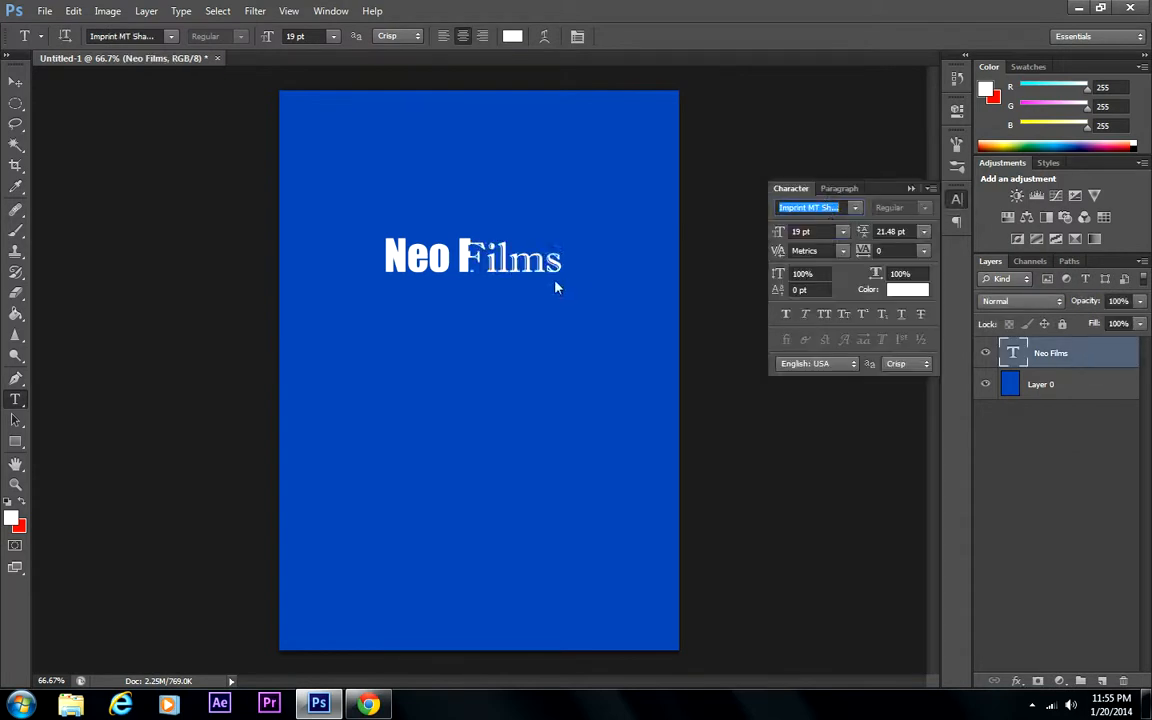
key(Down)
key(Down)
key(Down)
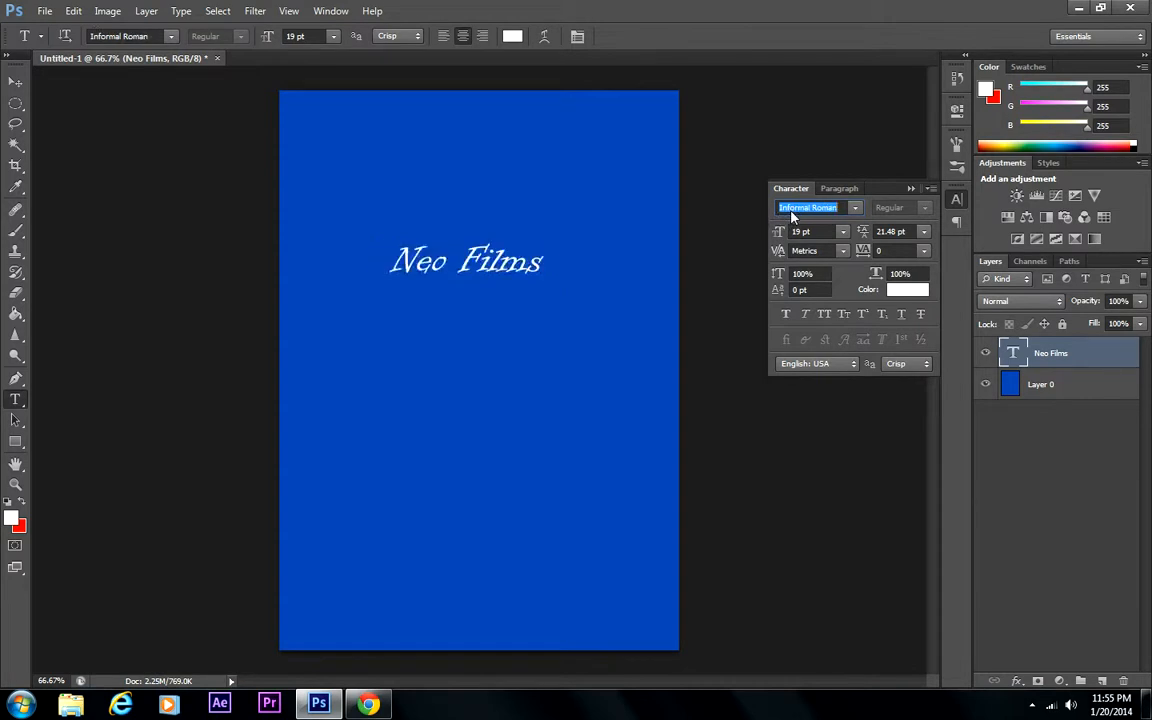
key(Down)
key(Up)
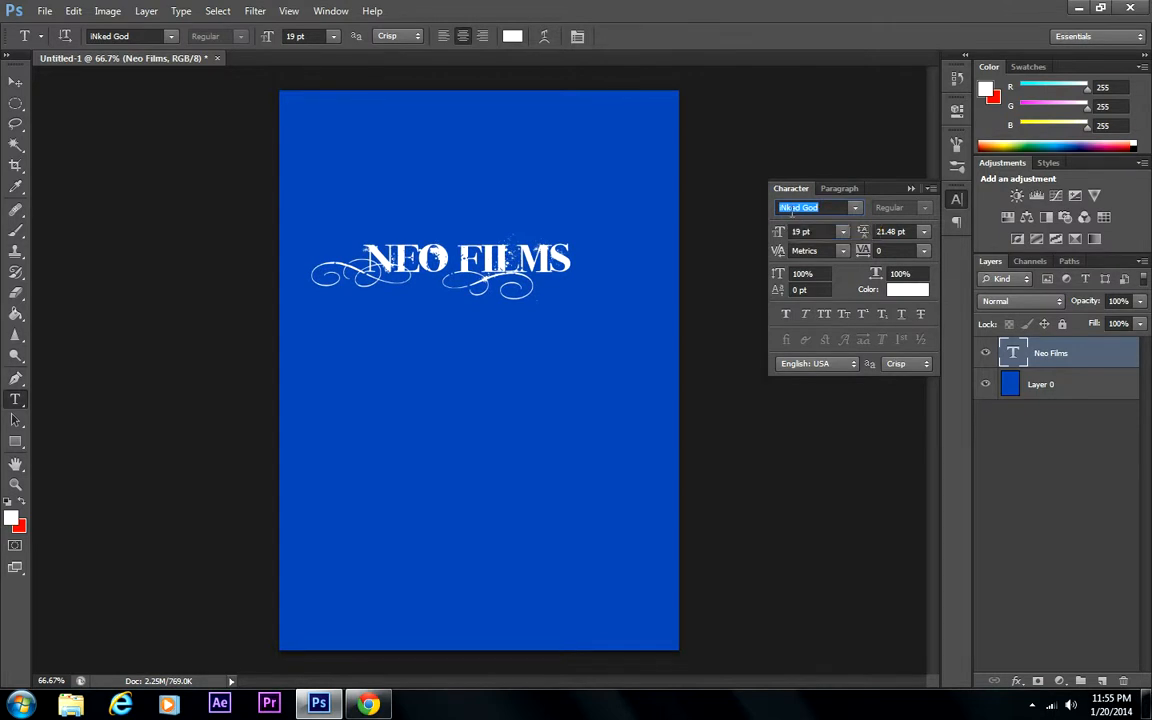
Step: Cycle the Neo Films text back through the preceding fonts to Hobo Std, and restore Impact
key(Up)
key(Up)
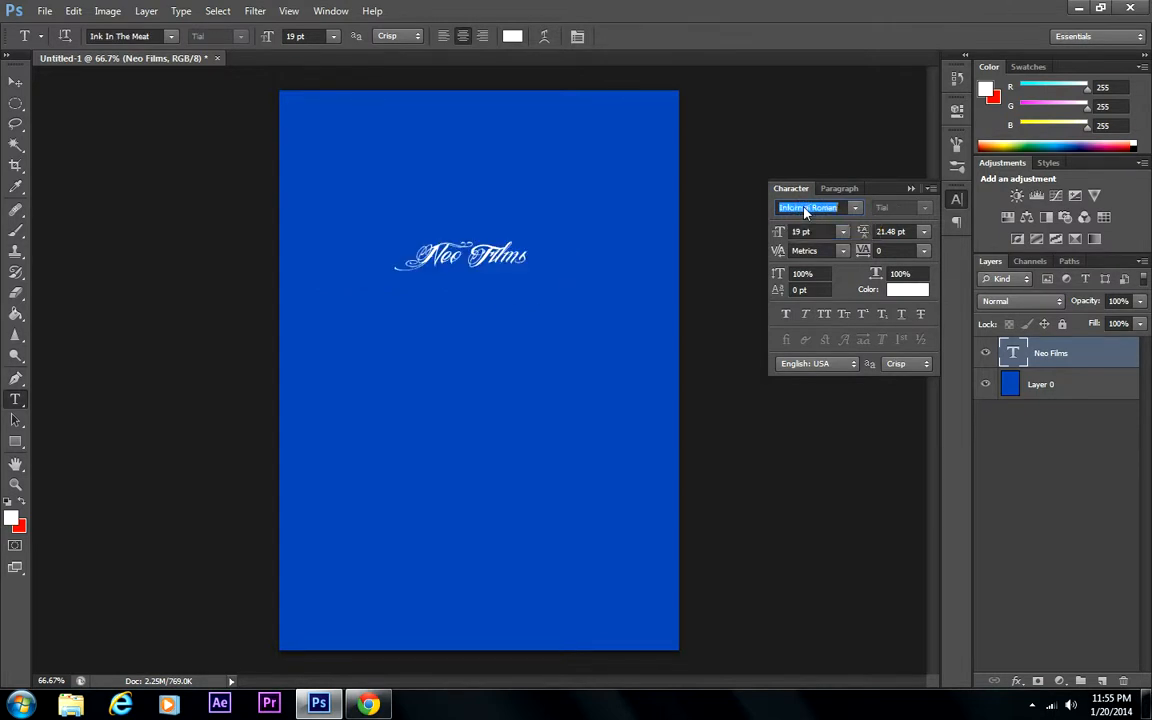
key(Up)
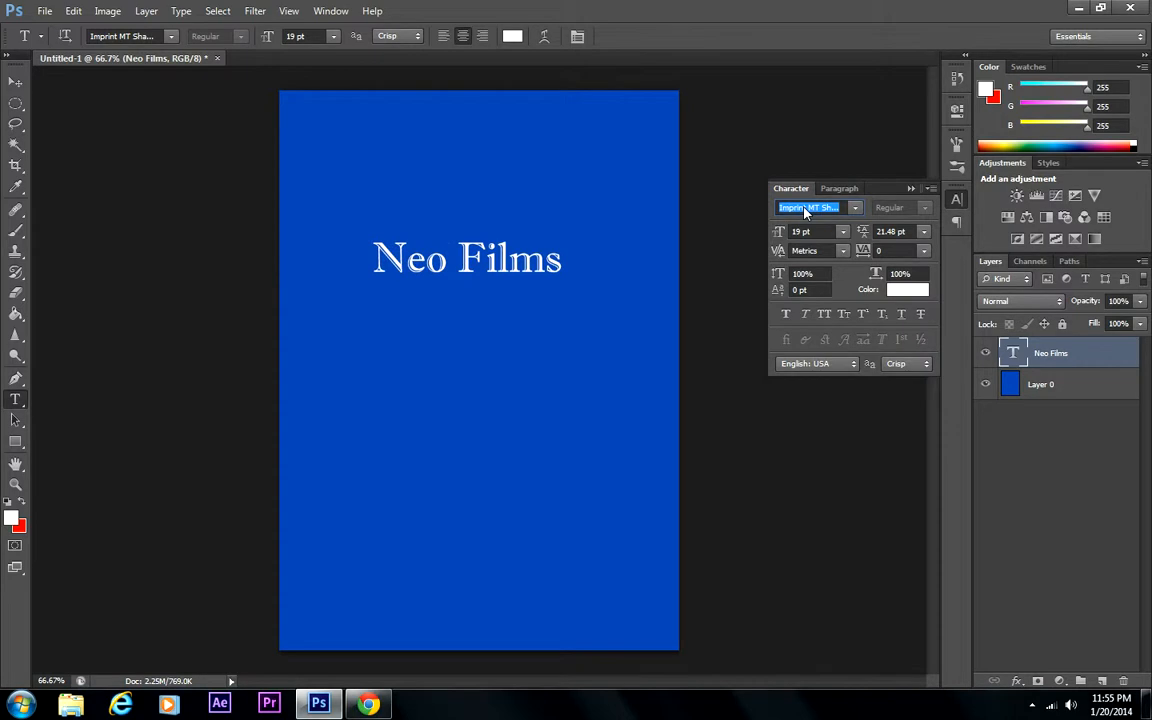
key(Up)
key(Up)
key(Up)
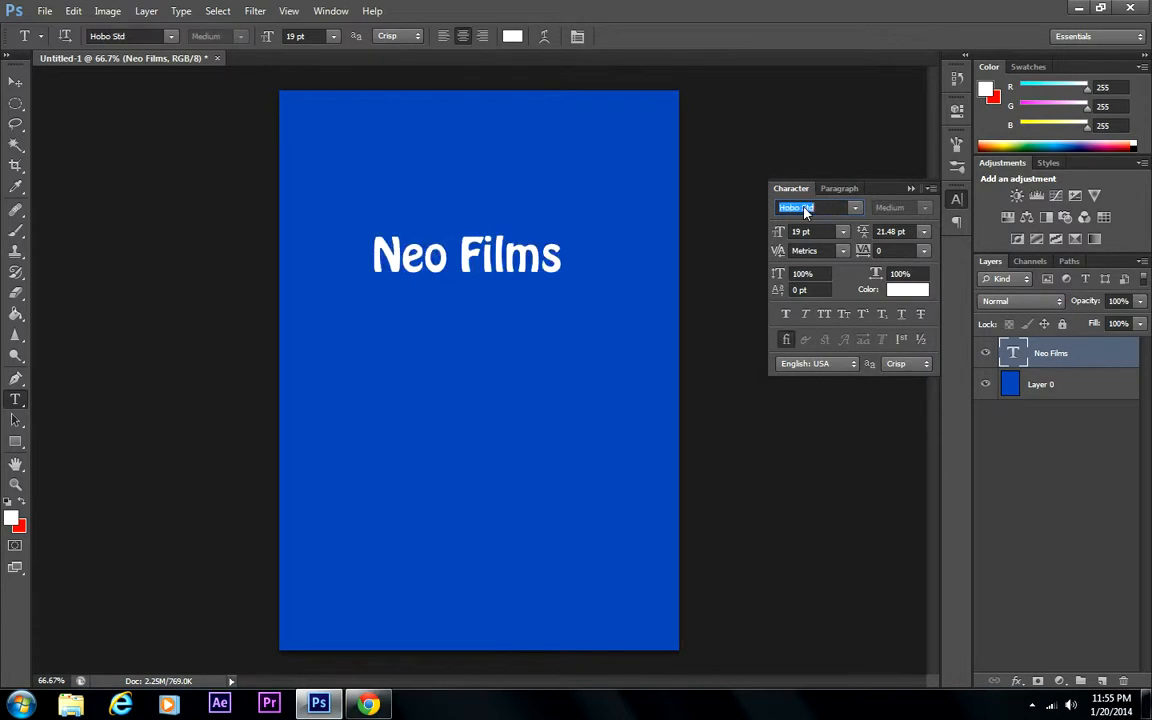
key(Down)
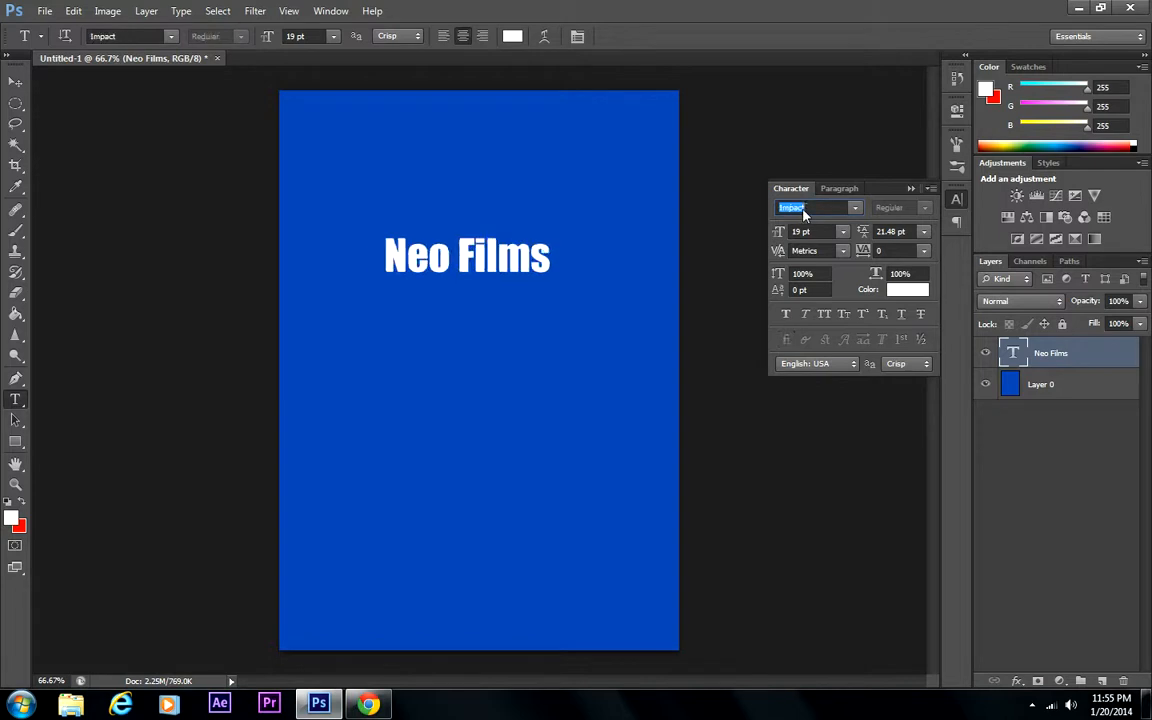
key(Up)
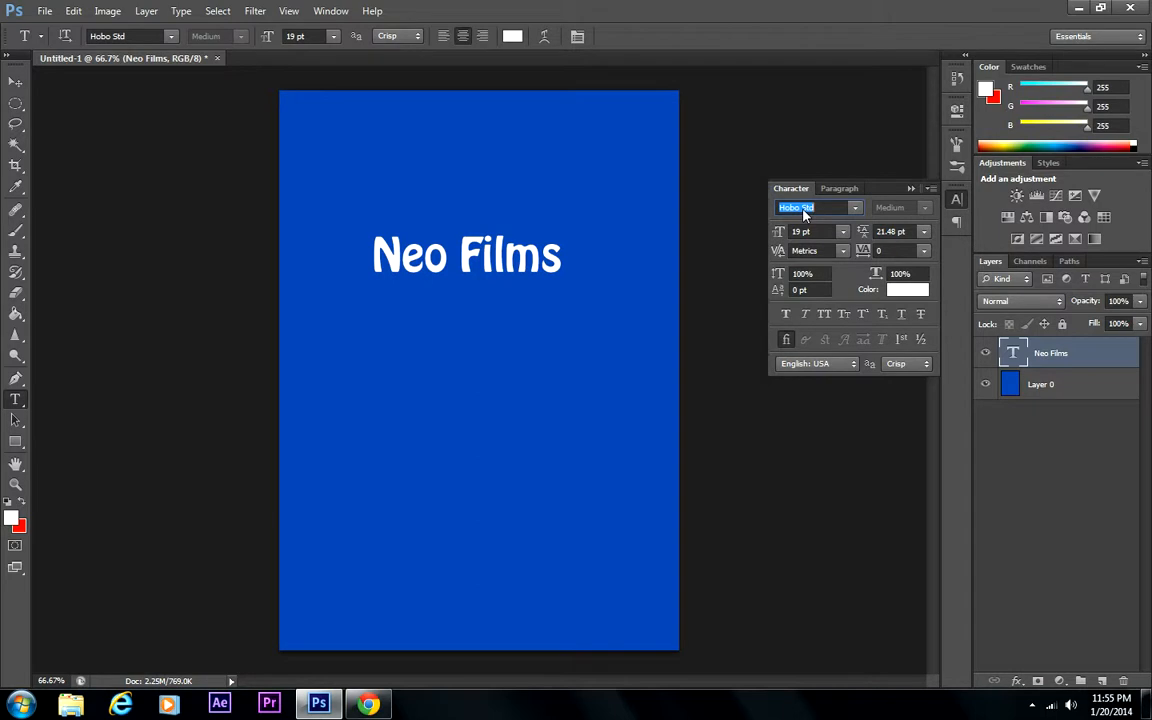
key(Up)
key(Down)
key(Down)
key(Up)
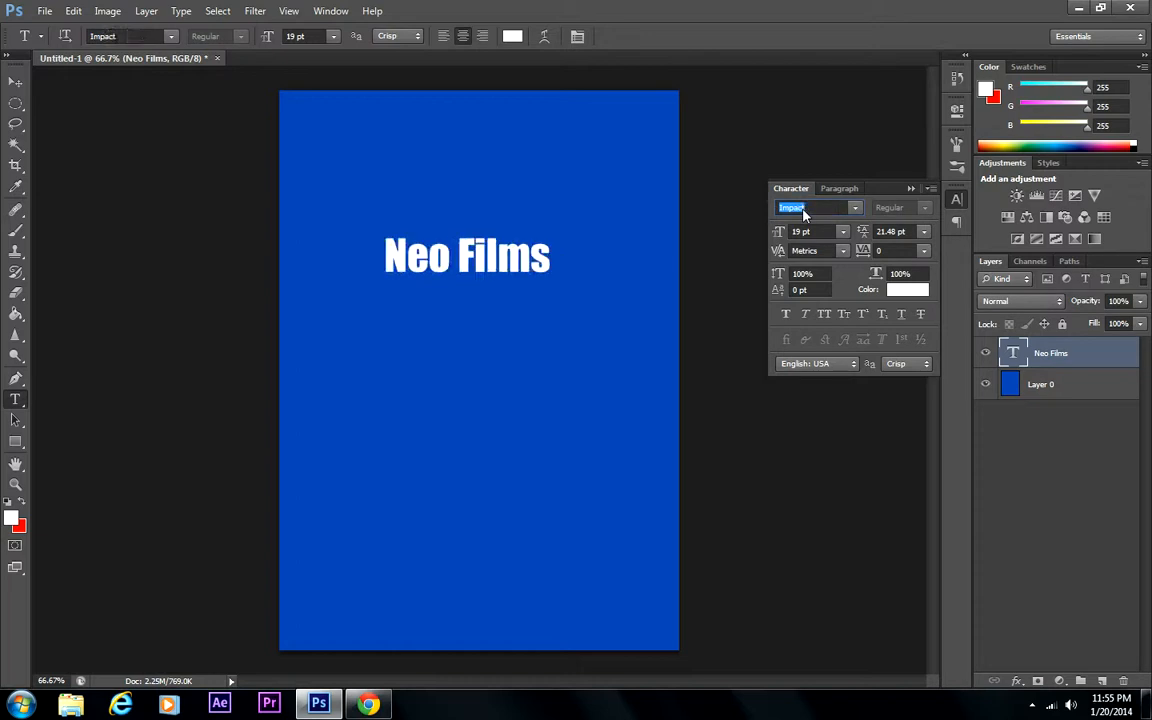
Step: Close the character settings and move the Neo Films text slightly to the right
click(540, 258)
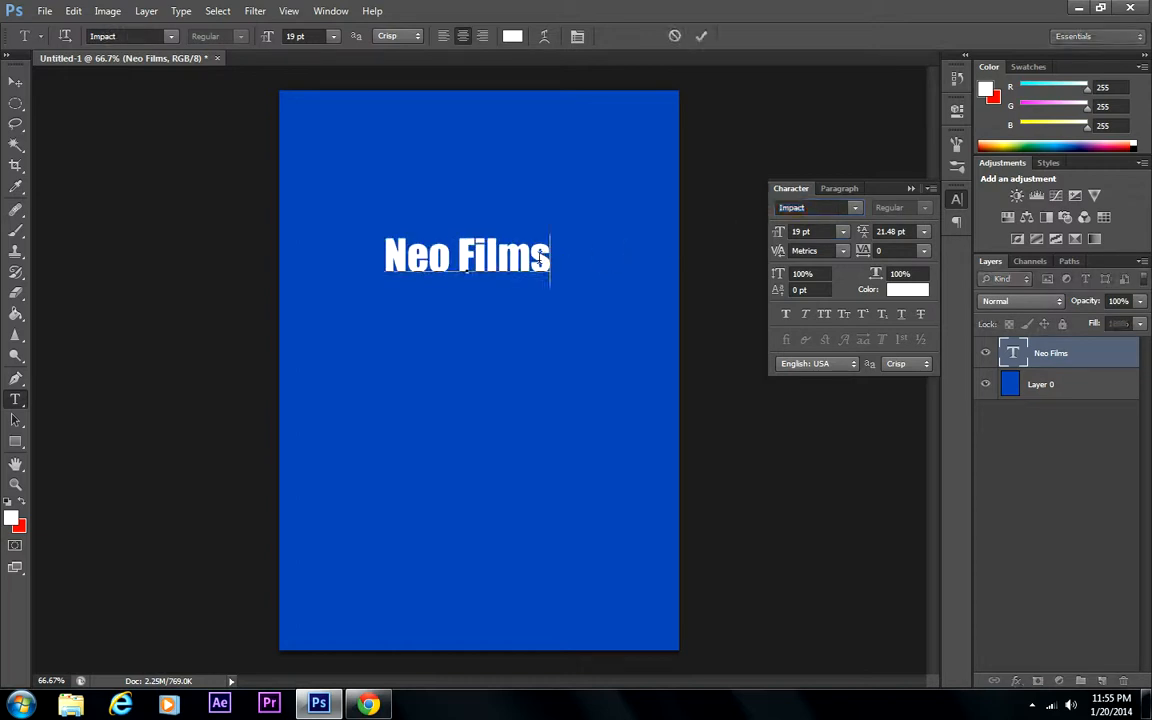
click(910, 188)
click(15, 82)
mouse_move(465, 290)
mouse_down()
mouse_move(465, 197)
mouse_move(469, 287)
mouse_up()
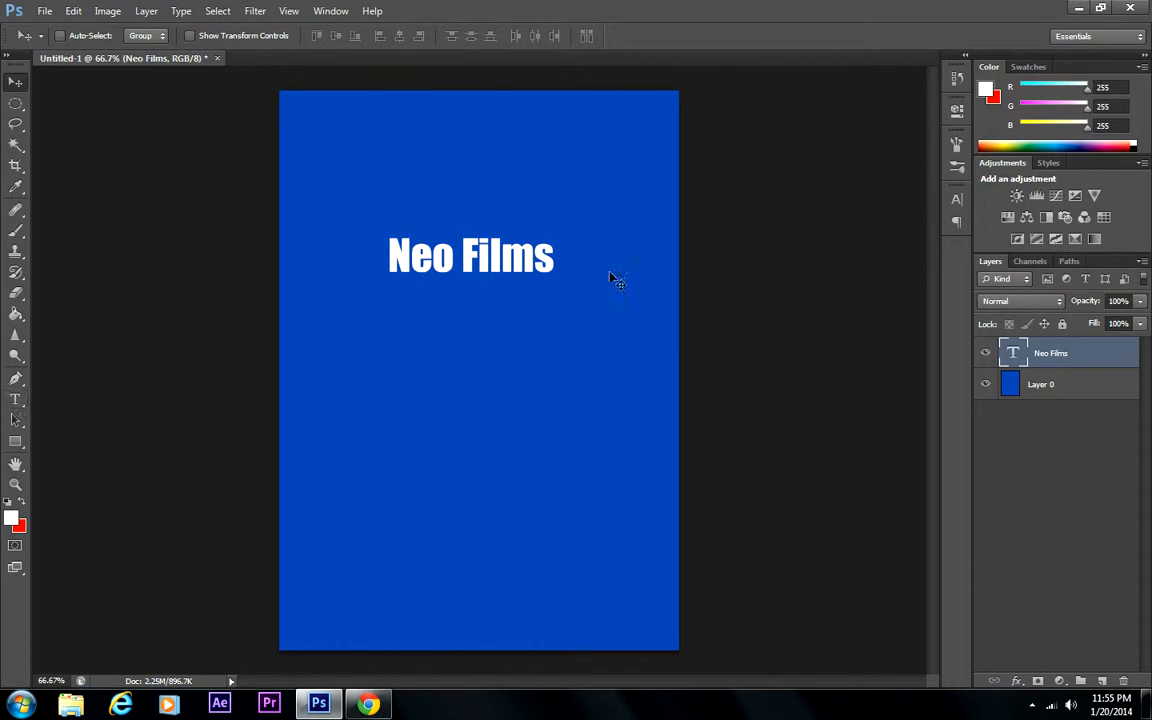
Step: Add Bevel & Emboss and Stroke layer styles to the Neo Films text layer
double_click(1095, 360)
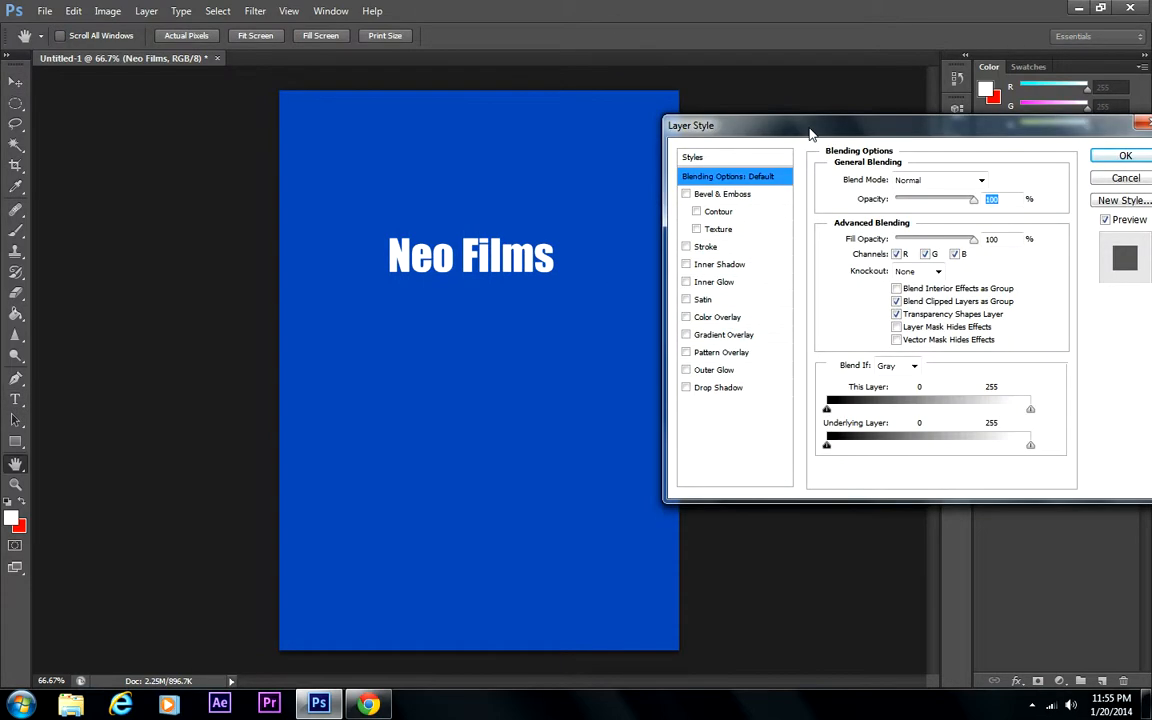
click(681, 212)
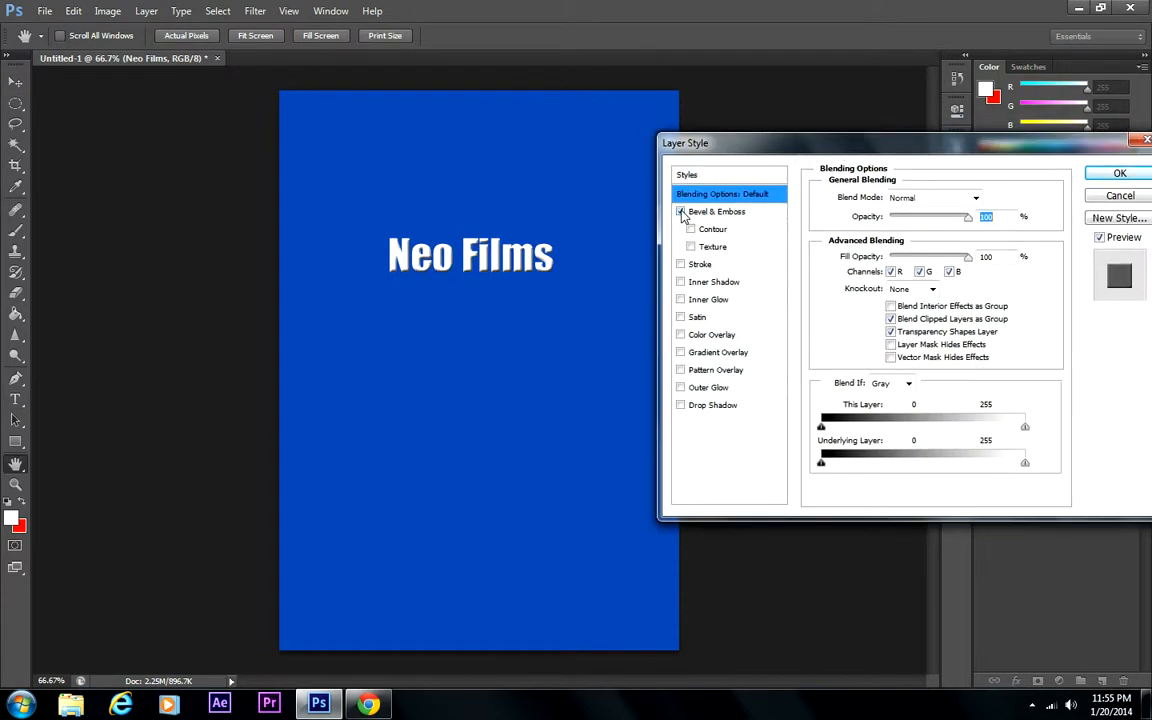
click(681, 265)
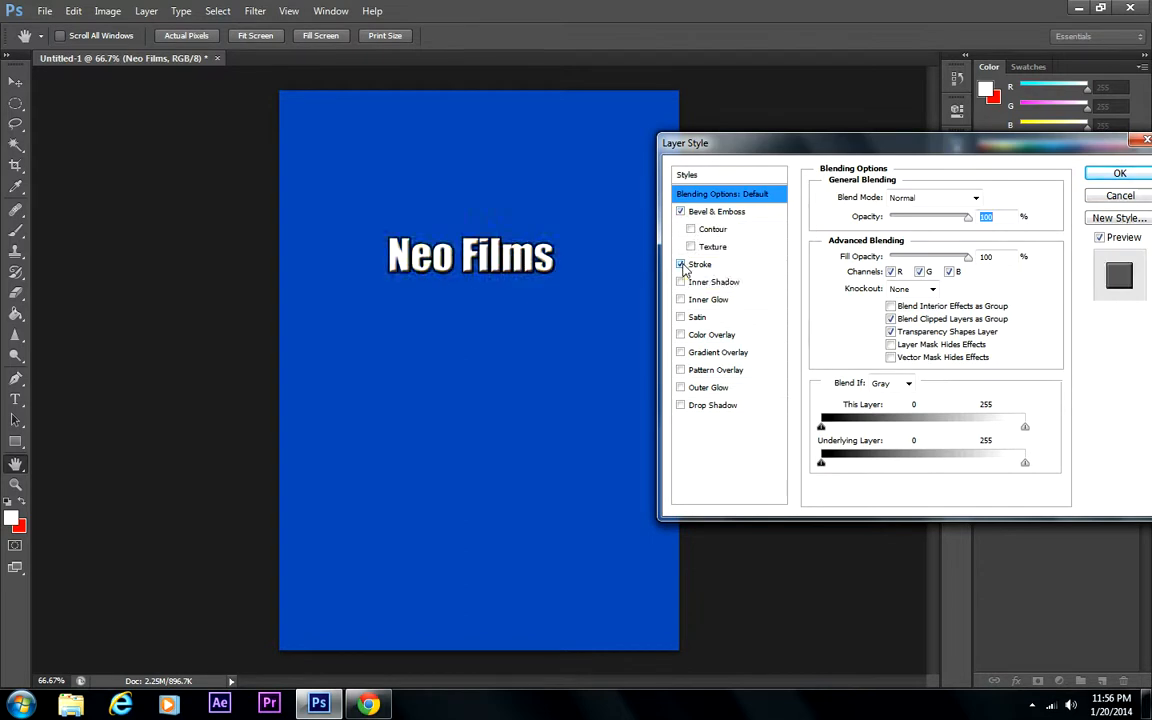
Step: Set the Neo Films bevel to 93% depth, 5 px size and 1 px soften
click(712, 211)
drag(901, 241, 948, 246)
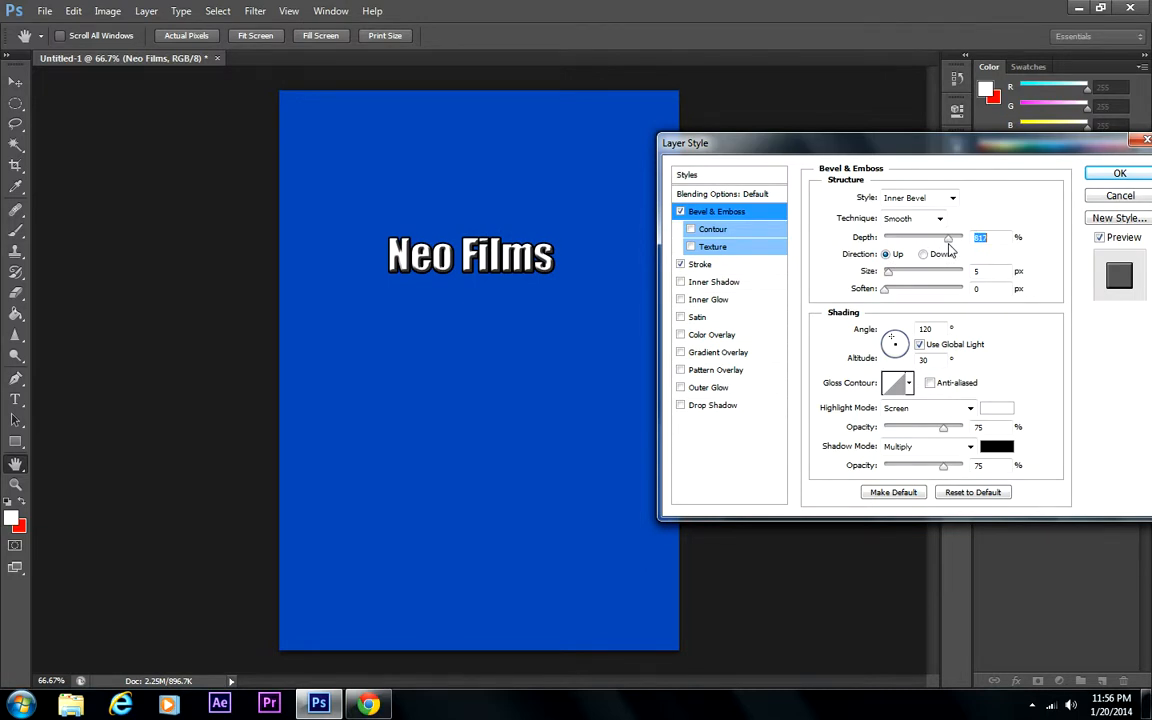
drag(952, 250, 892, 278)
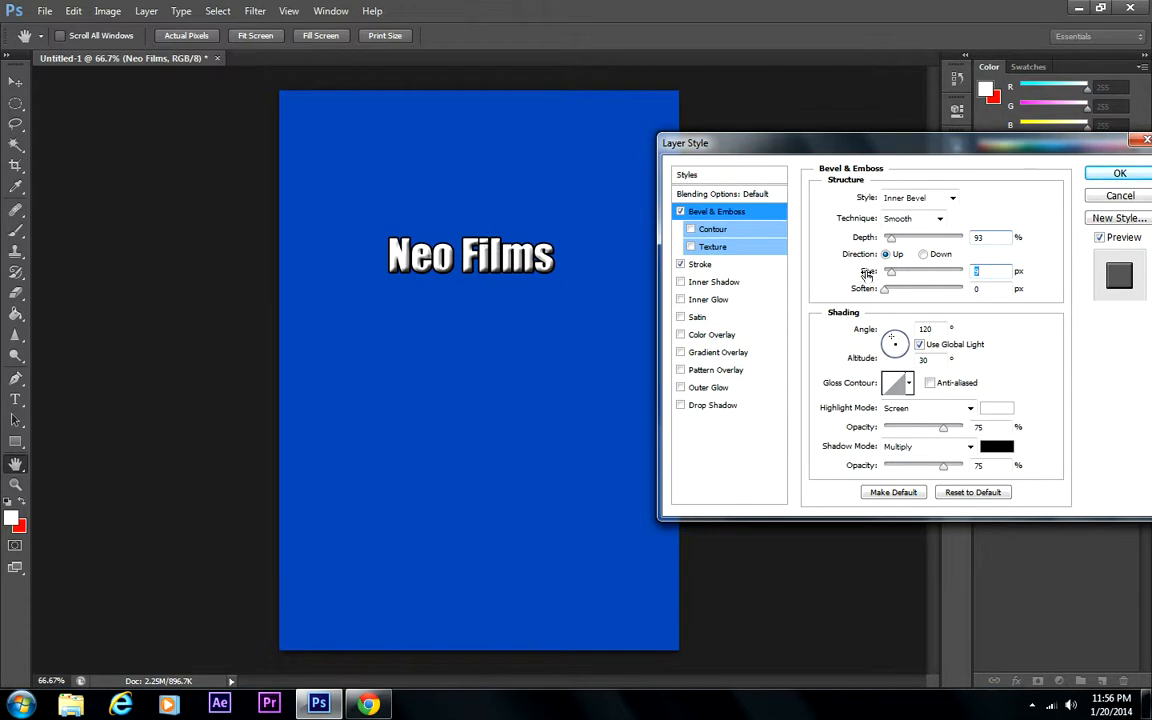
drag(893, 280, 887, 282)
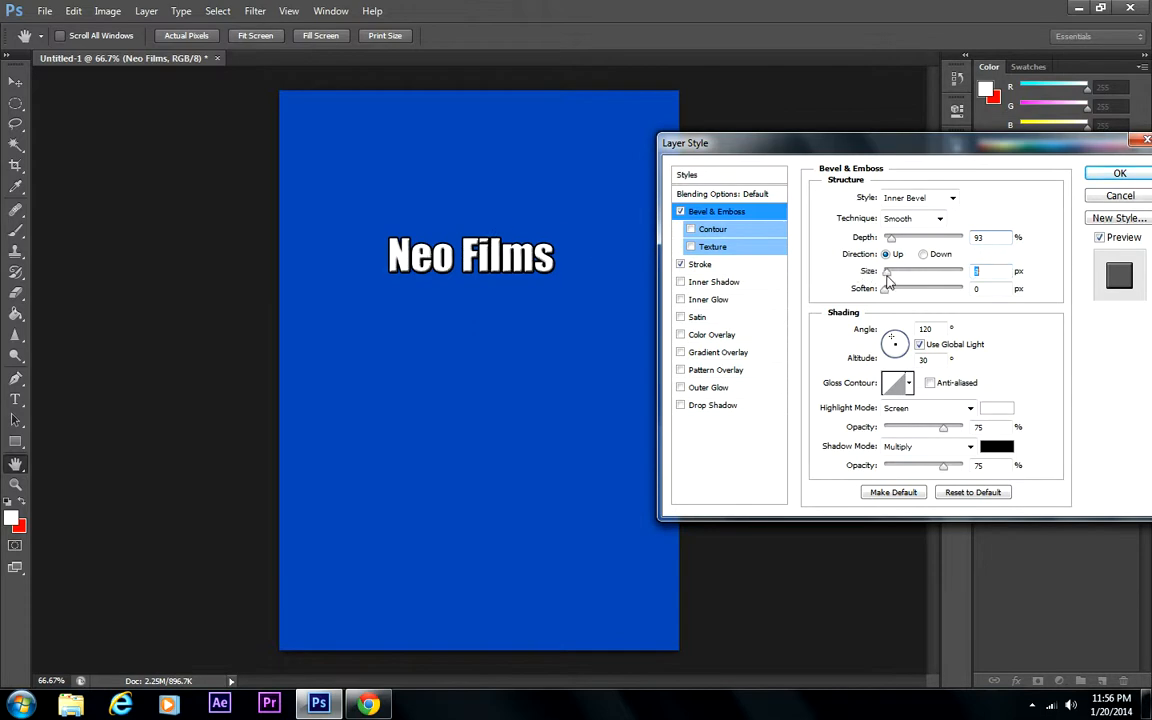
drag(890, 243, 891, 243)
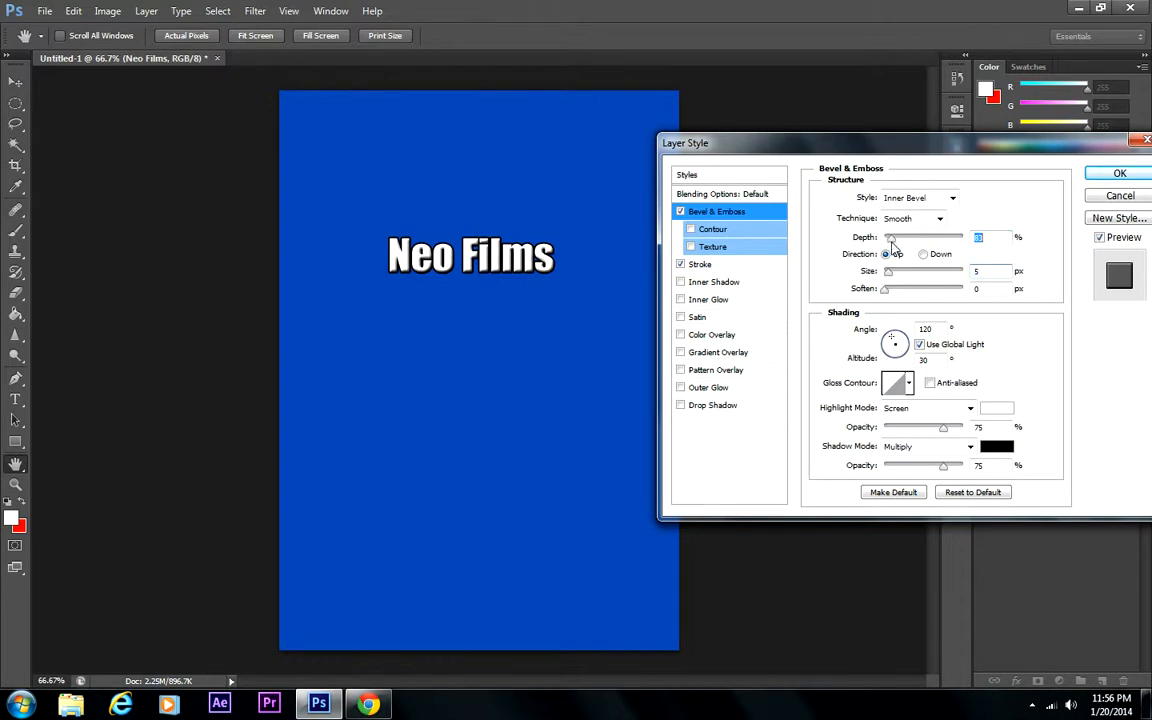
mouse_move(884, 291)
mouse_down()
mouse_move(921, 297)
mouse_move(887, 297)
mouse_up()
Step: Try the bevel's Contour option and two Texture patterns on the Neo Films text, and turn both options off
click(691, 230)
click(691, 230)
click(690, 247)
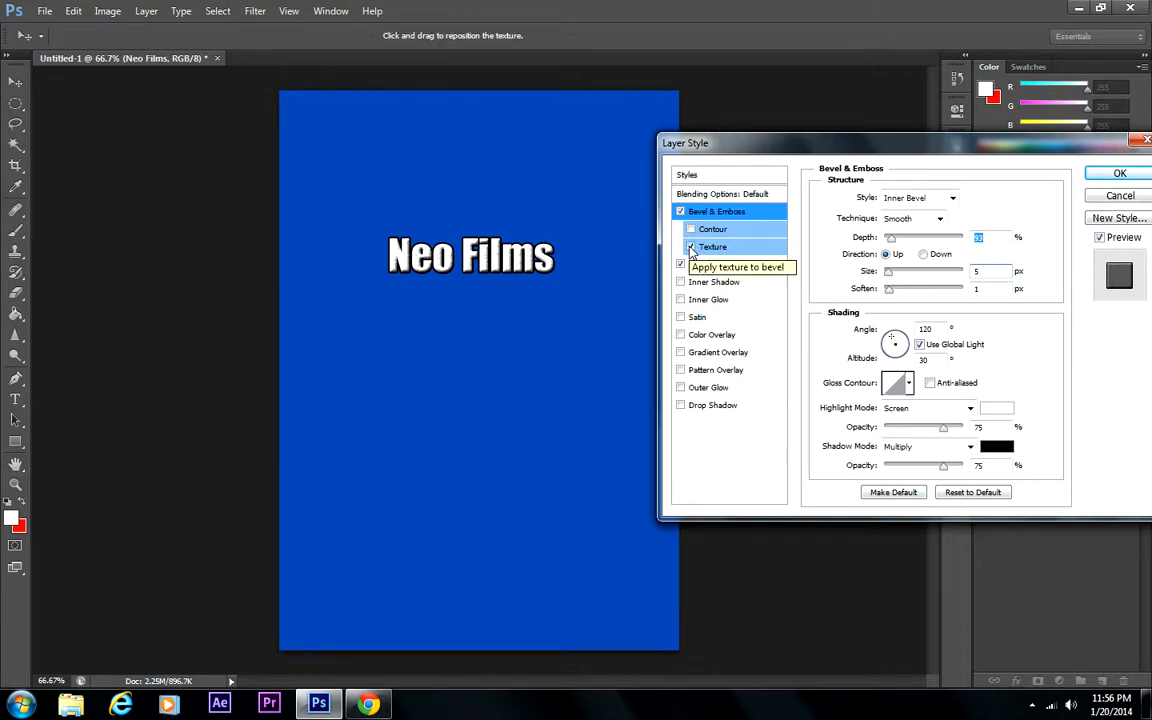
click(749, 248)
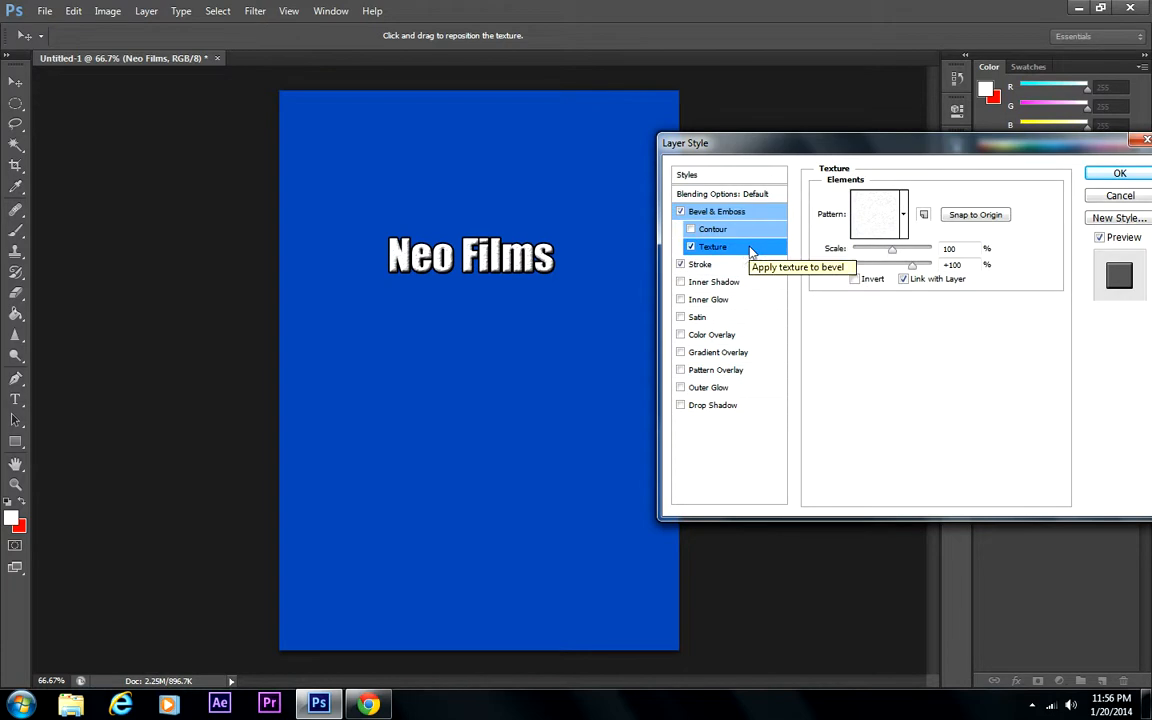
click(904, 214)
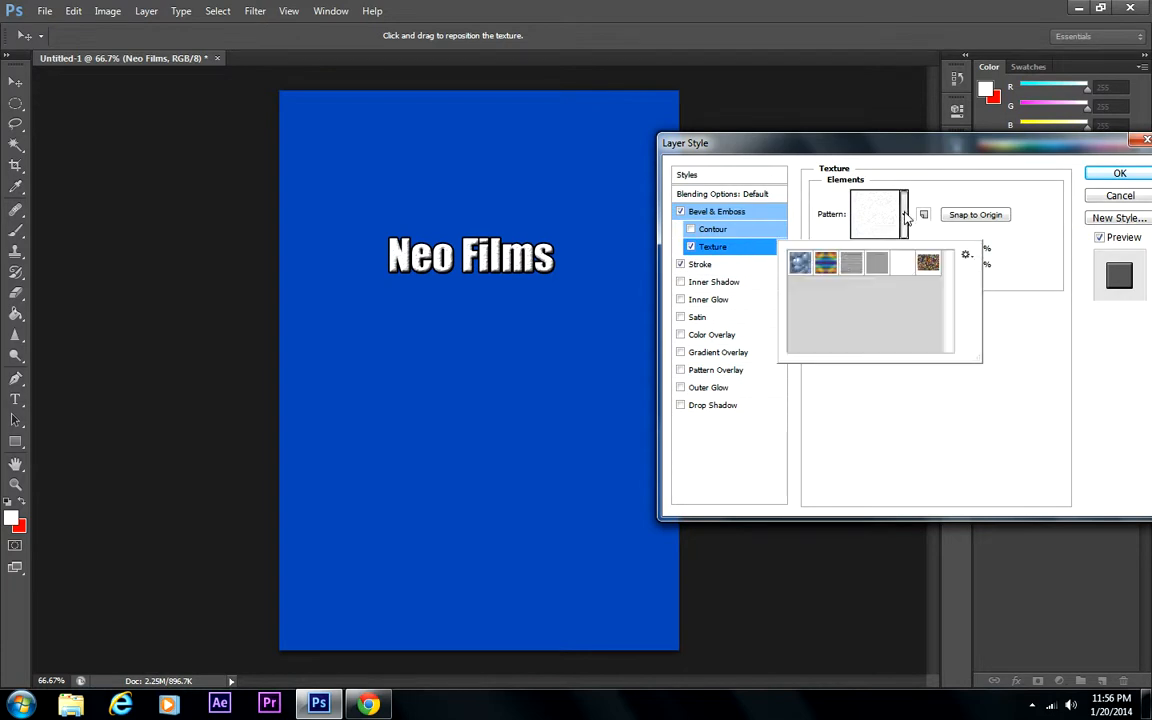
click(851, 265)
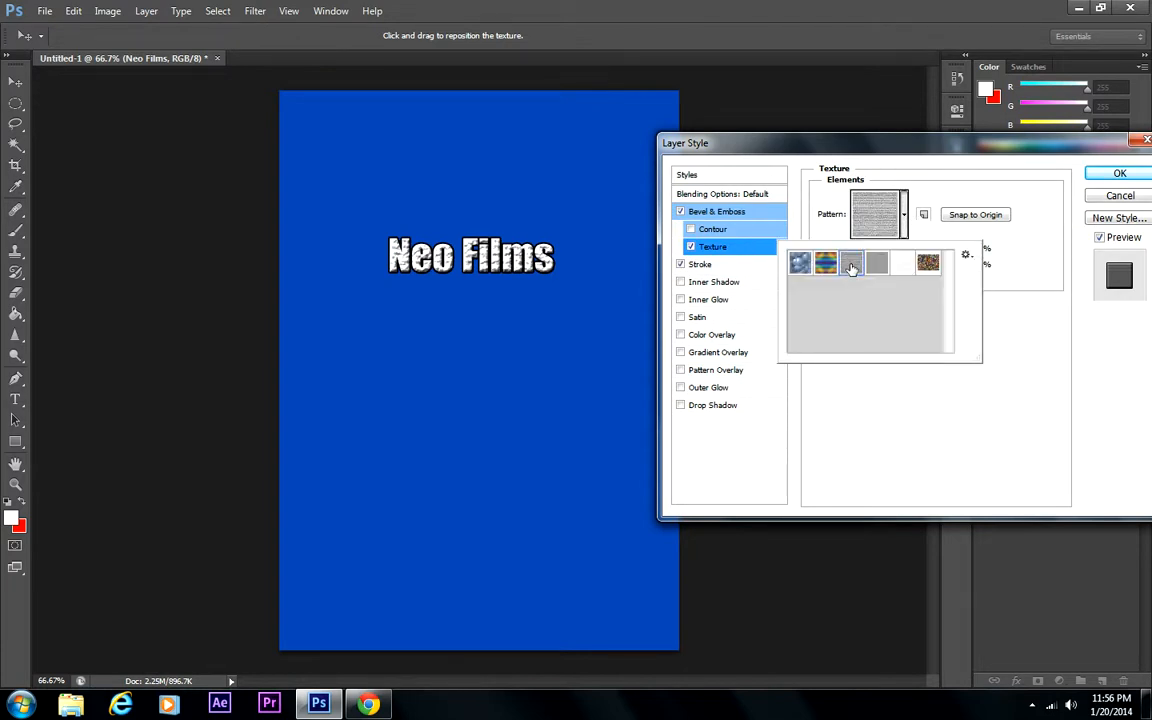
click(798, 263)
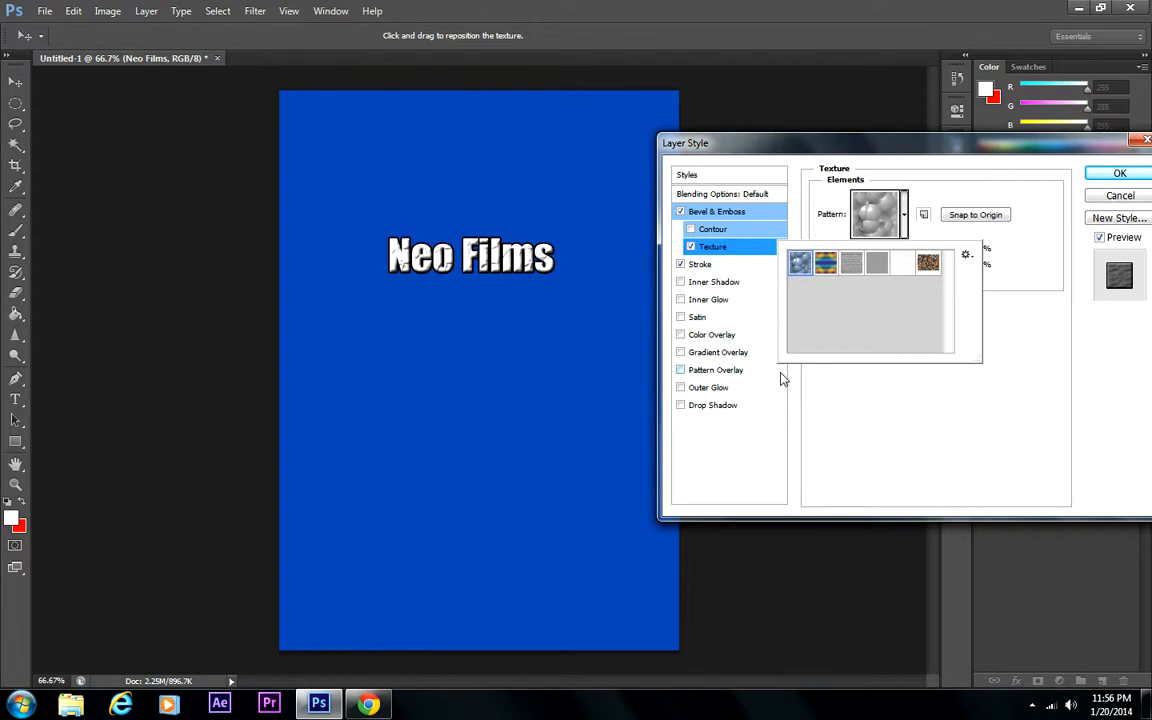
click(855, 215)
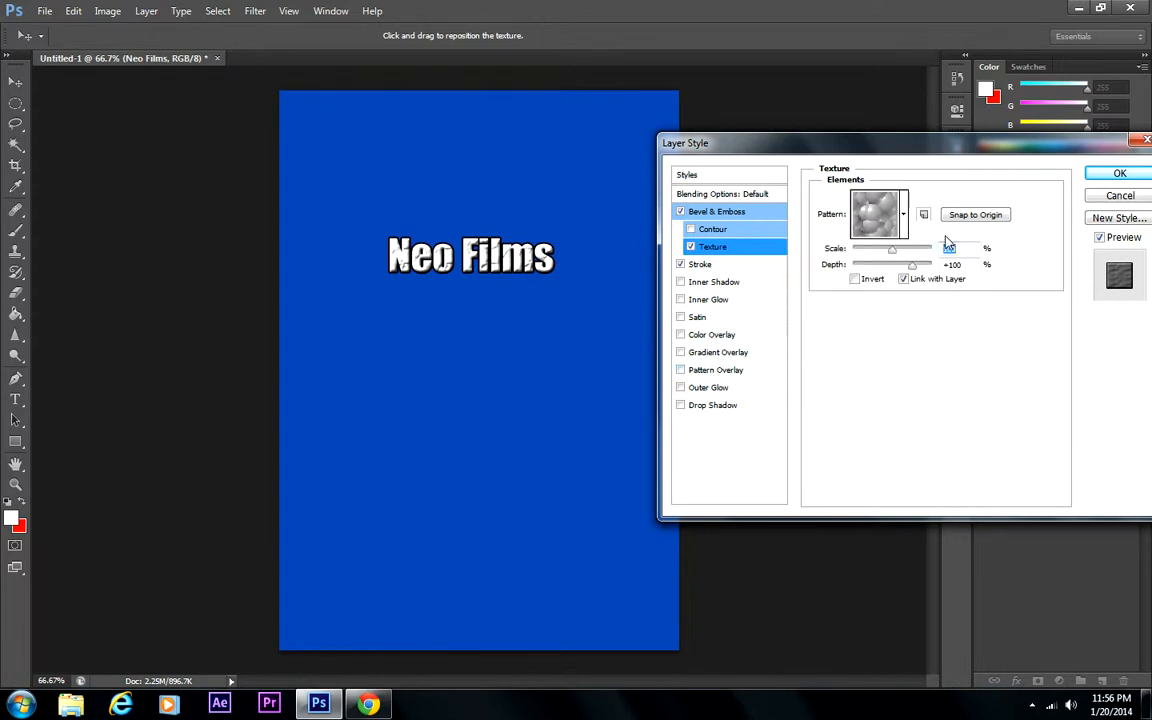
click(690, 247)
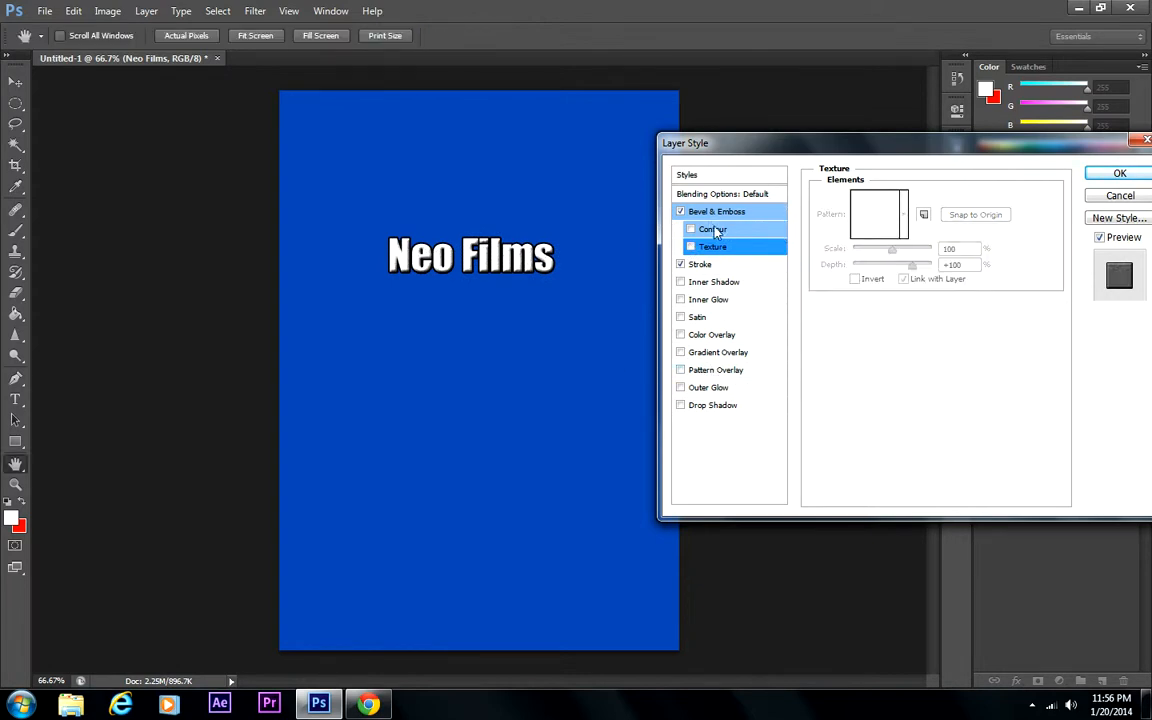
Step: Try a thicker stroke on the Neo Films text and return its size to 3 px
click(729, 265)
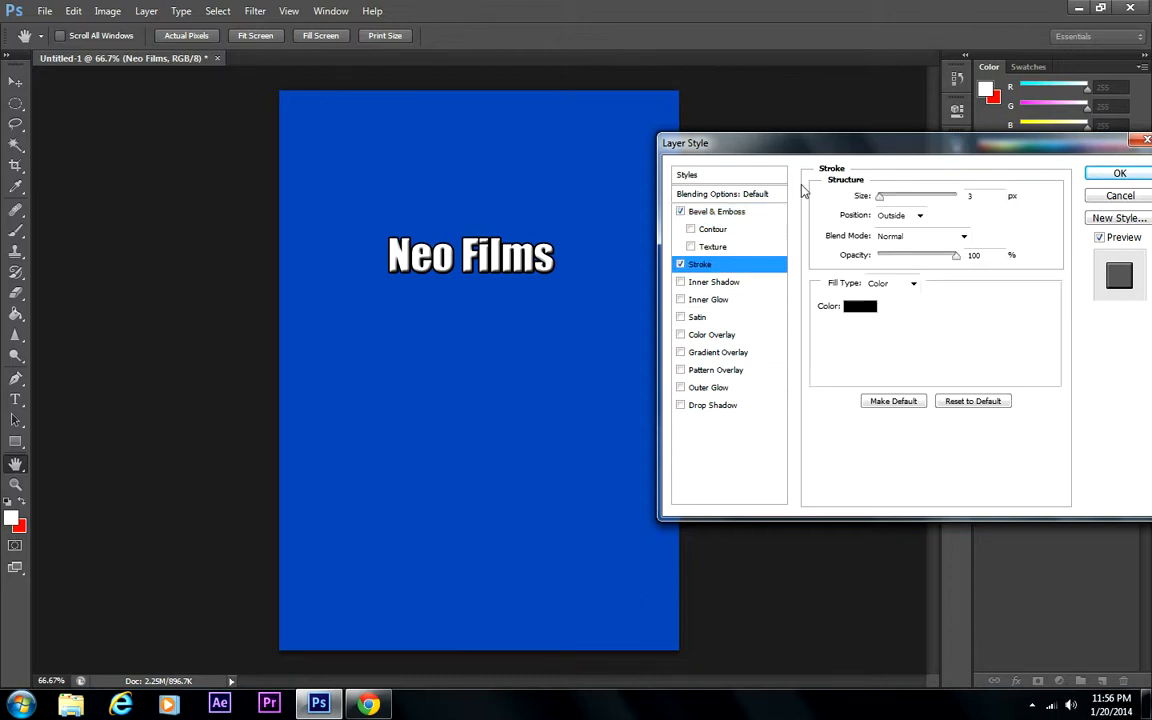
drag(880, 197, 884, 204)
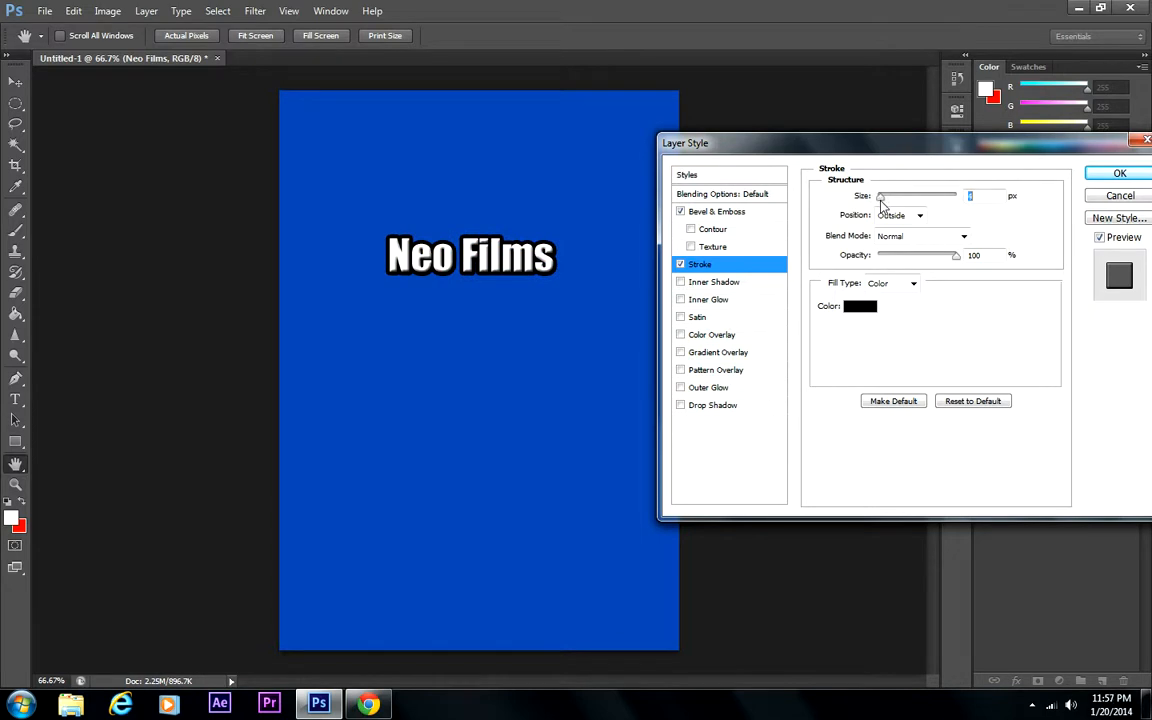
drag(880, 201, 882, 205)
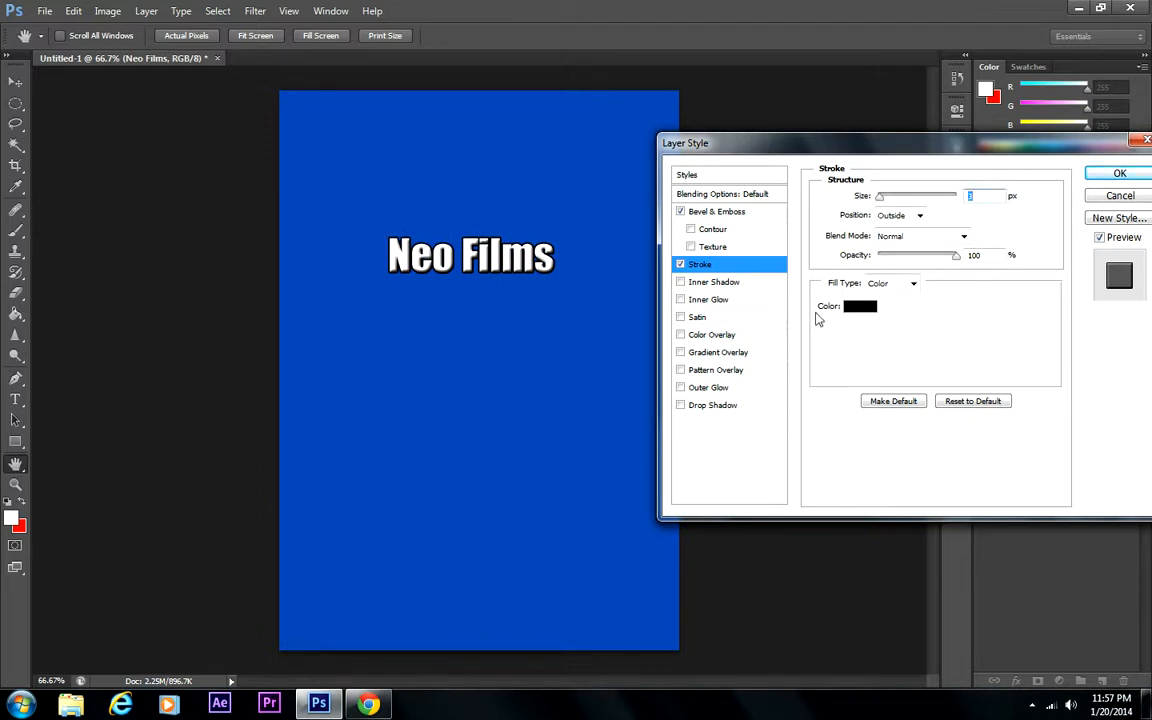
Step: Try white, red and green as the stroke colour of the Neo Films text, and set it back to black
click(860, 307)
click(689, 374)
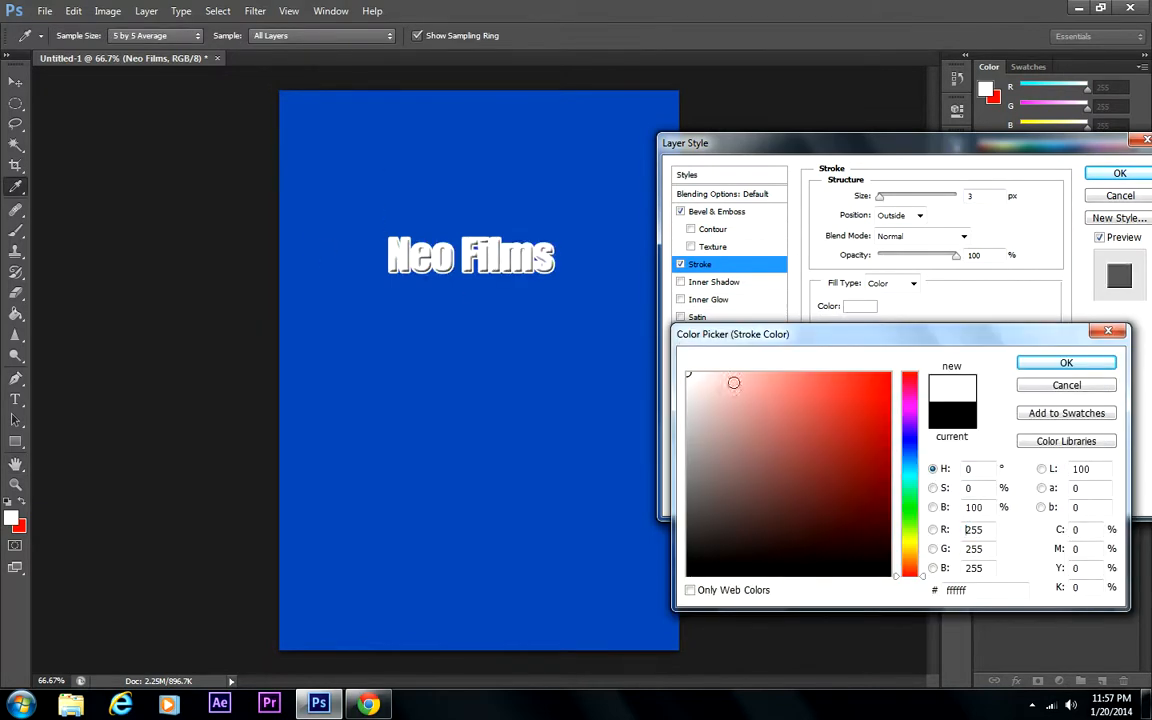
drag(740, 378, 928, 360)
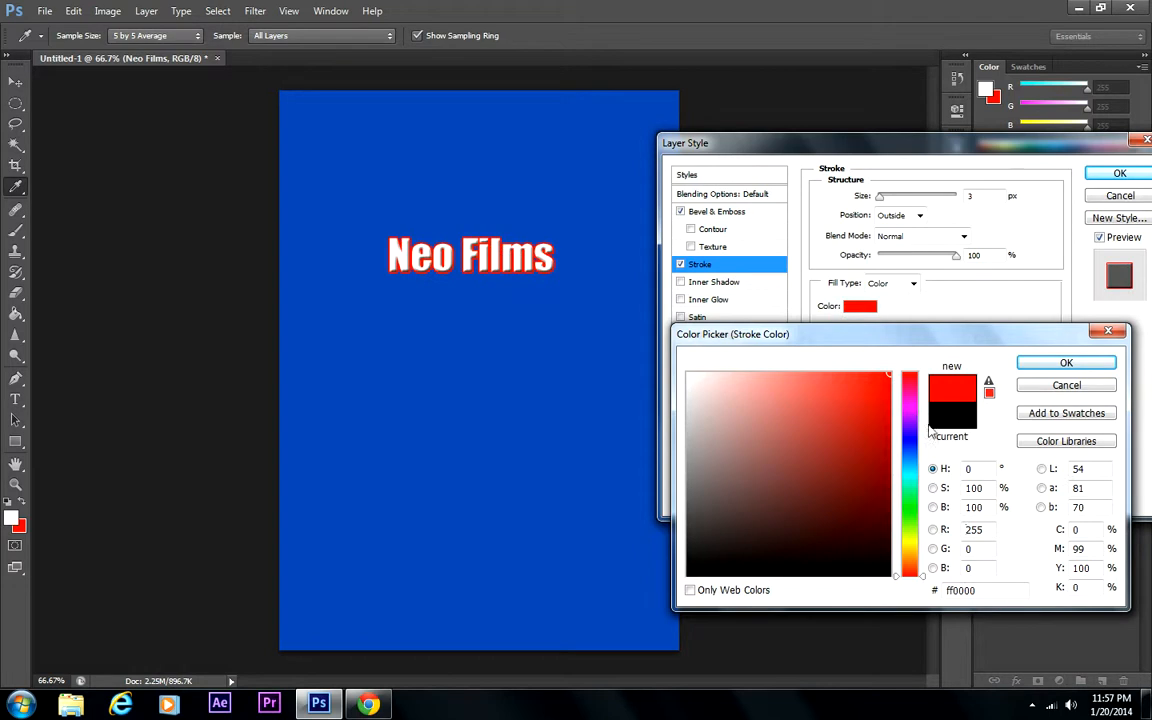
click(908, 500)
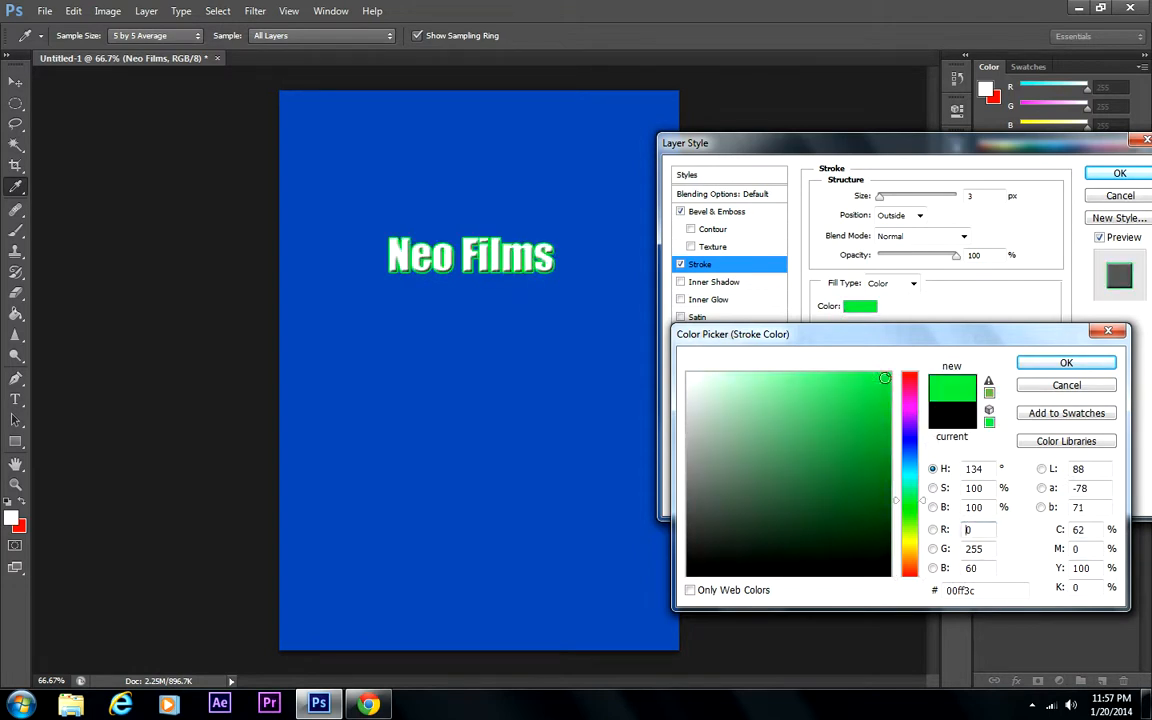
drag(885, 378, 672, 584)
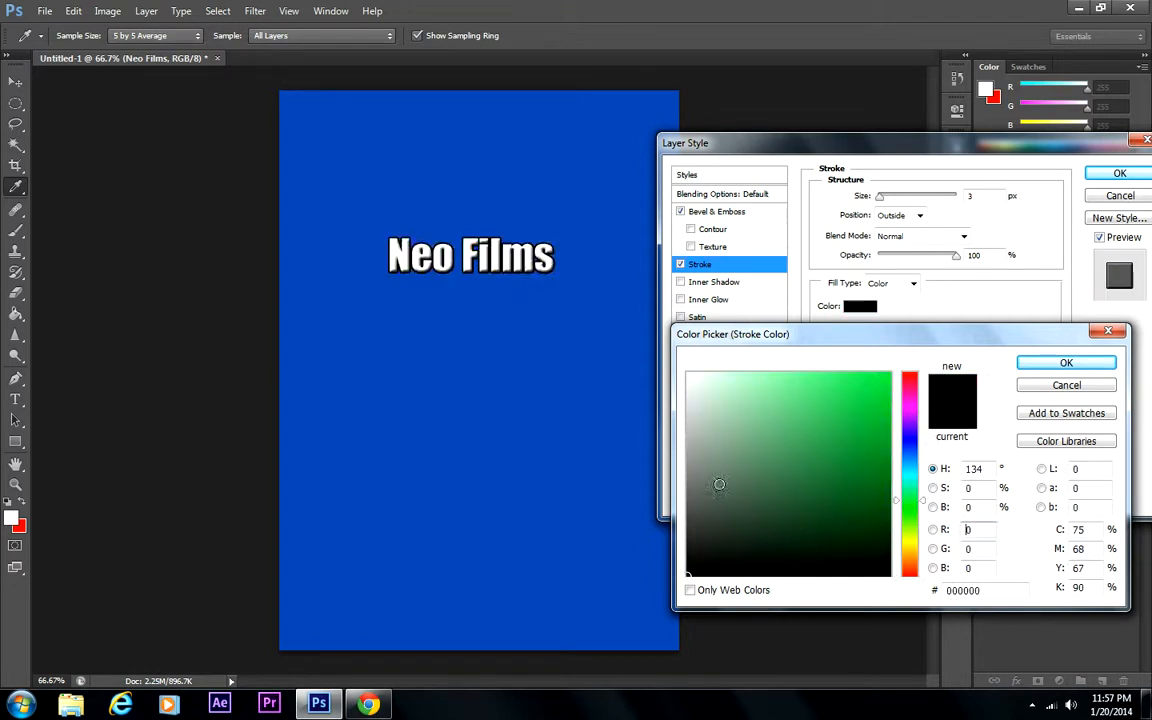
key(Return)
Step: Add an Inner Shadow to the Neo Films text with 5 px distance, 5% choke and 4 px size
click(681, 282)
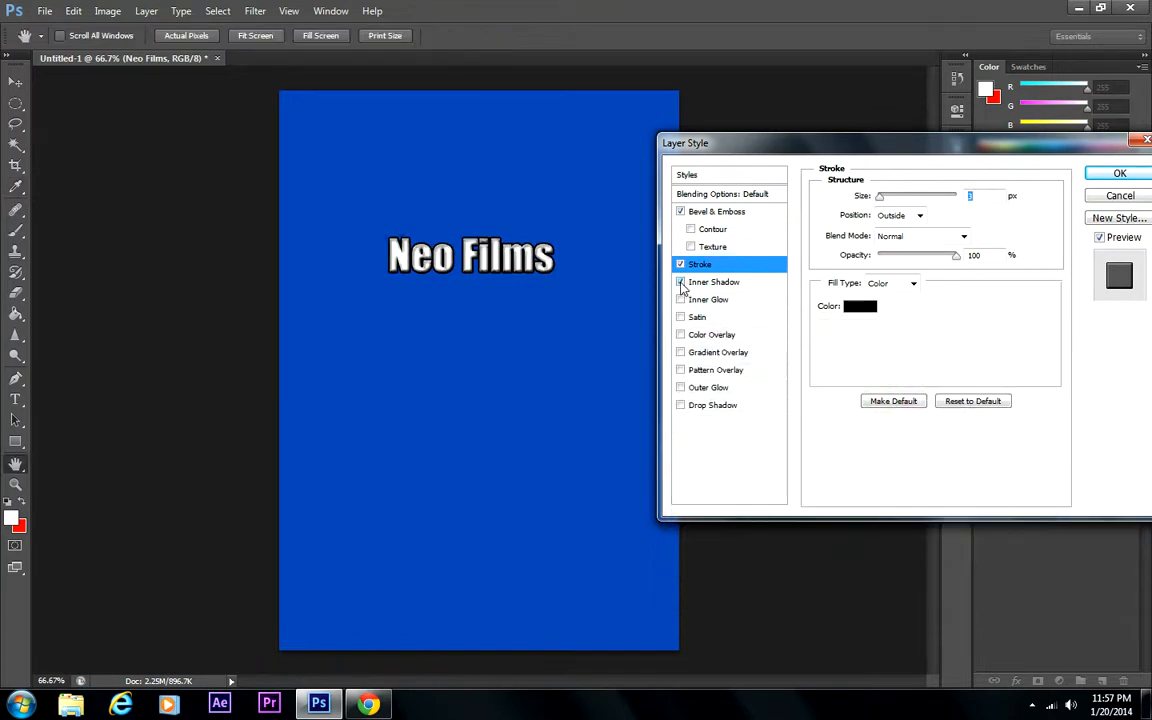
click(750, 284)
drag(889, 241, 879, 268)
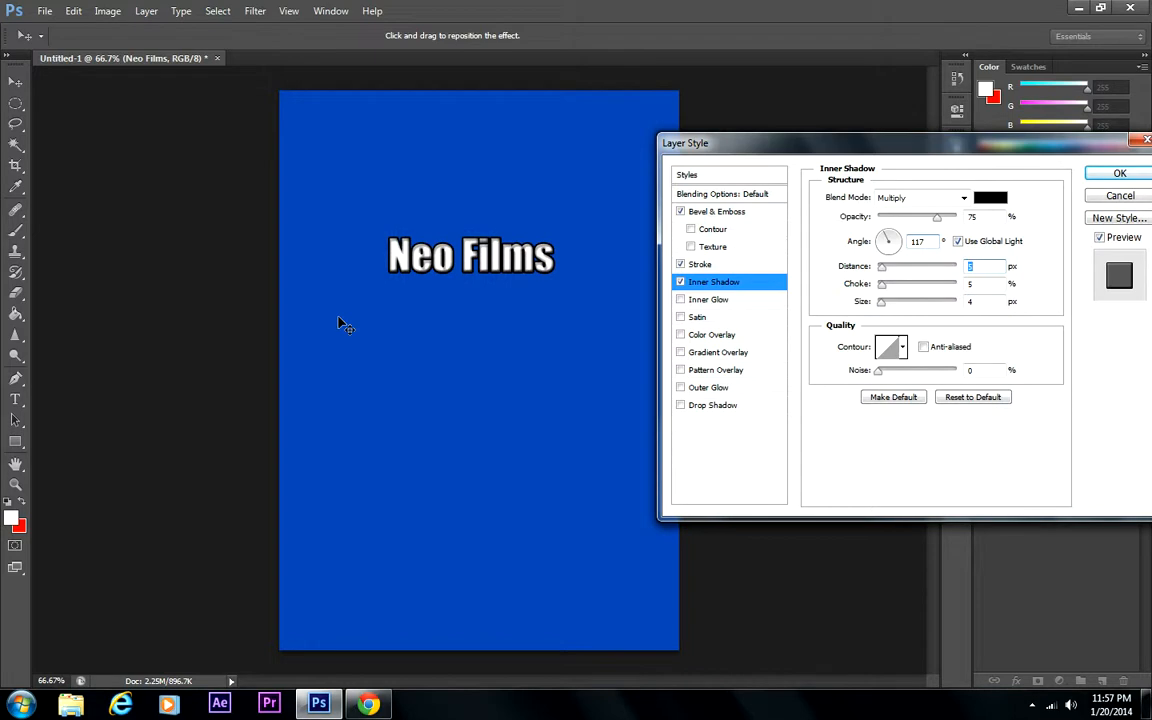
Step: Try an Inner Glow on the Neo Films text and change its colour to a medium blue
click(681, 300)
click(706, 300)
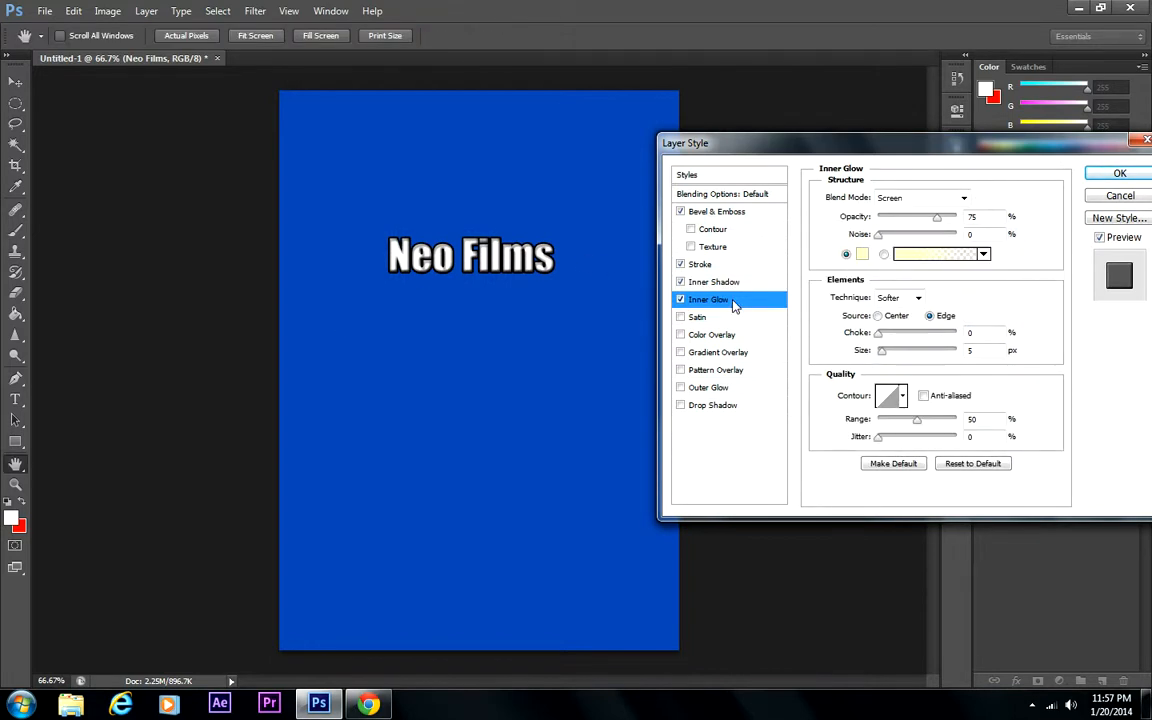
click(861, 253)
click(732, 525)
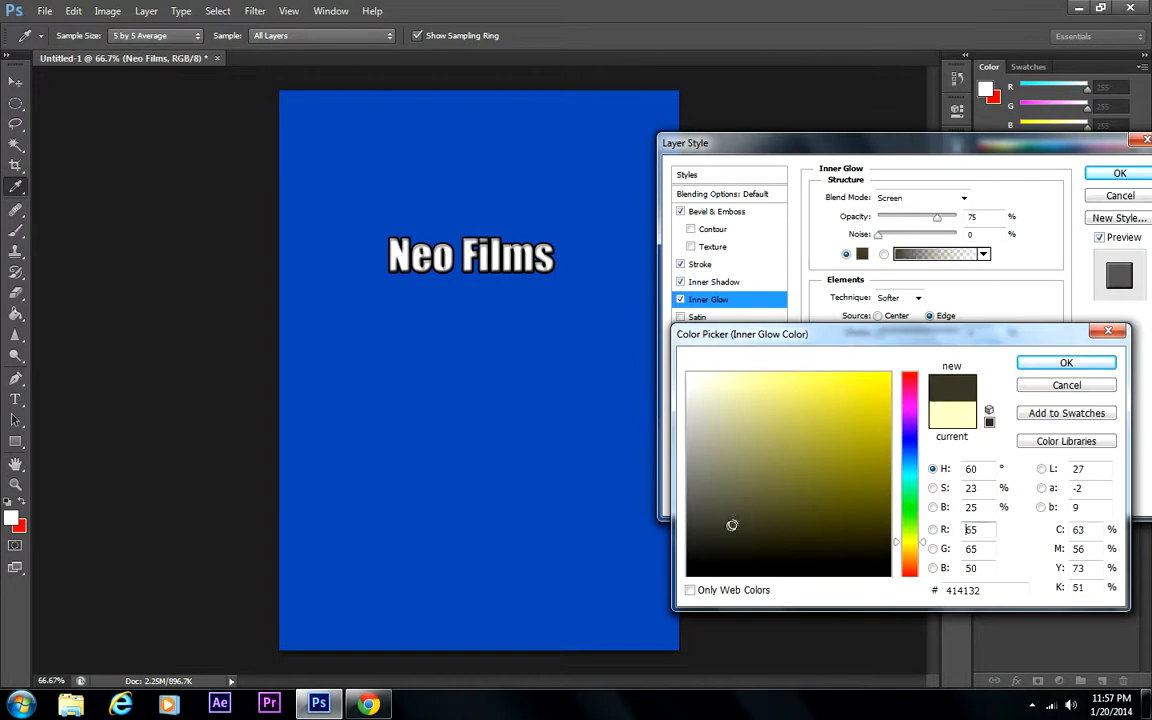
click(909, 456)
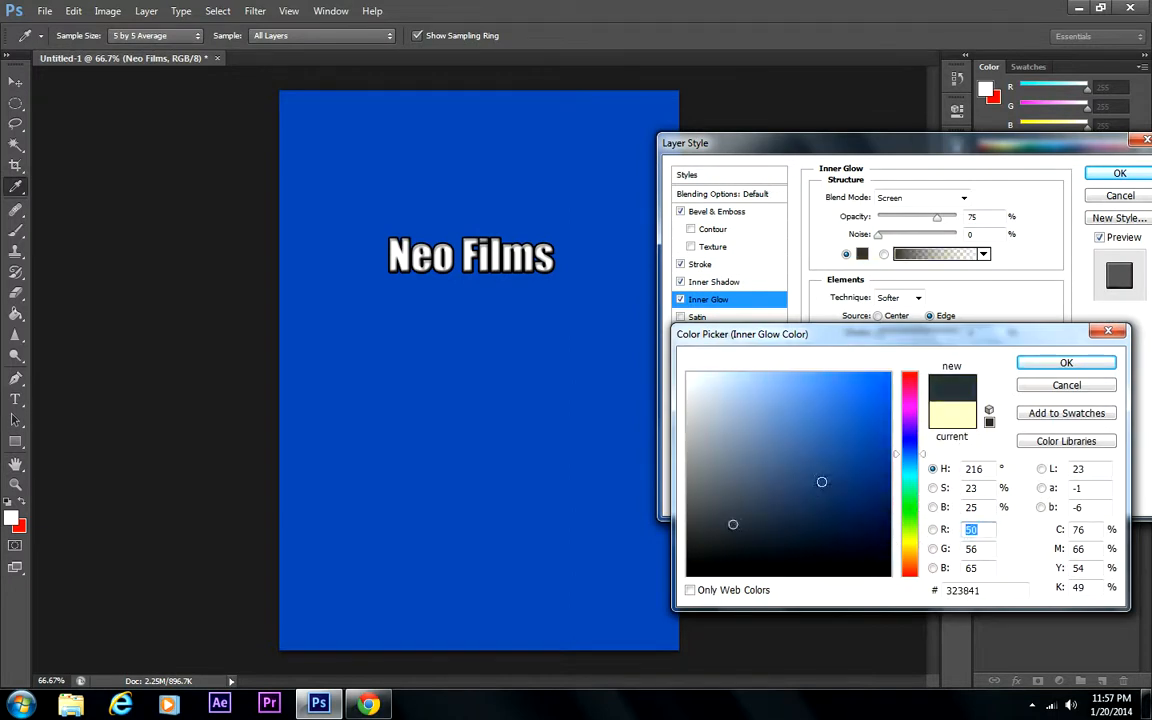
click(828, 394)
click(1066, 362)
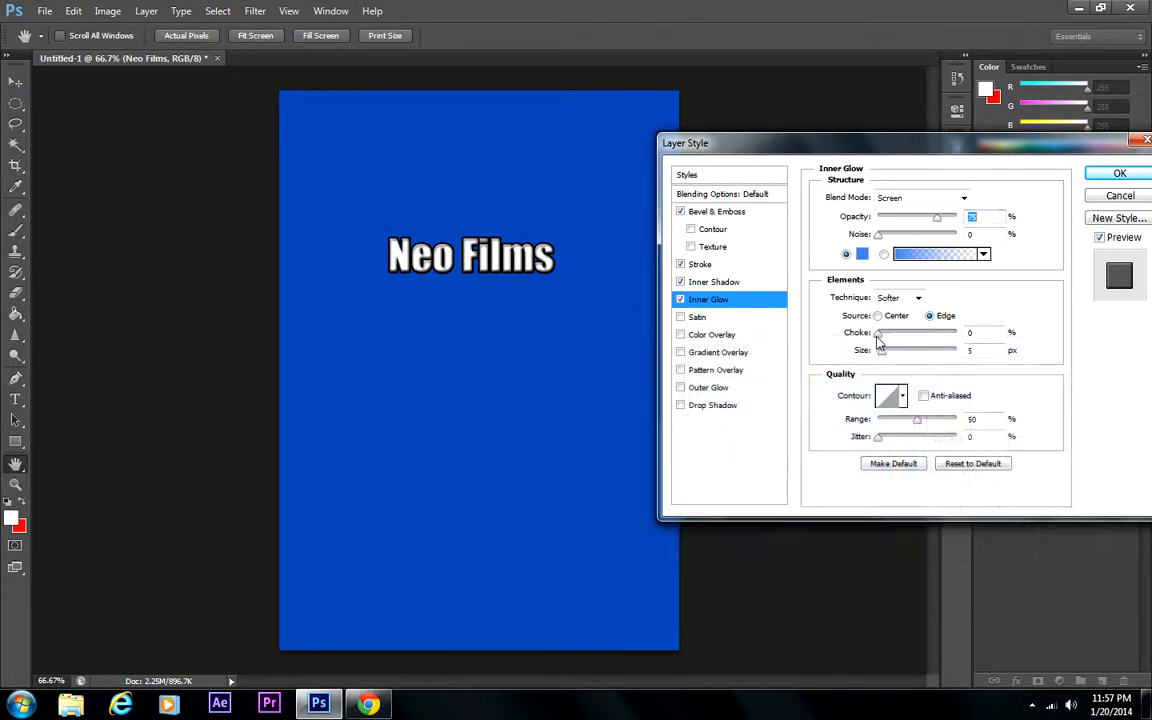
Step: Set the inner glow's source to Center, with 17% choke and 24 px size
mouse_move(883, 352)
mouse_down()
mouse_move(893, 355)
mouse_move(882, 348)
mouse_up()
click(877, 316)
mouse_move(879, 333)
mouse_down()
mouse_move(891, 334)
mouse_move(890, 352)
mouse_up()
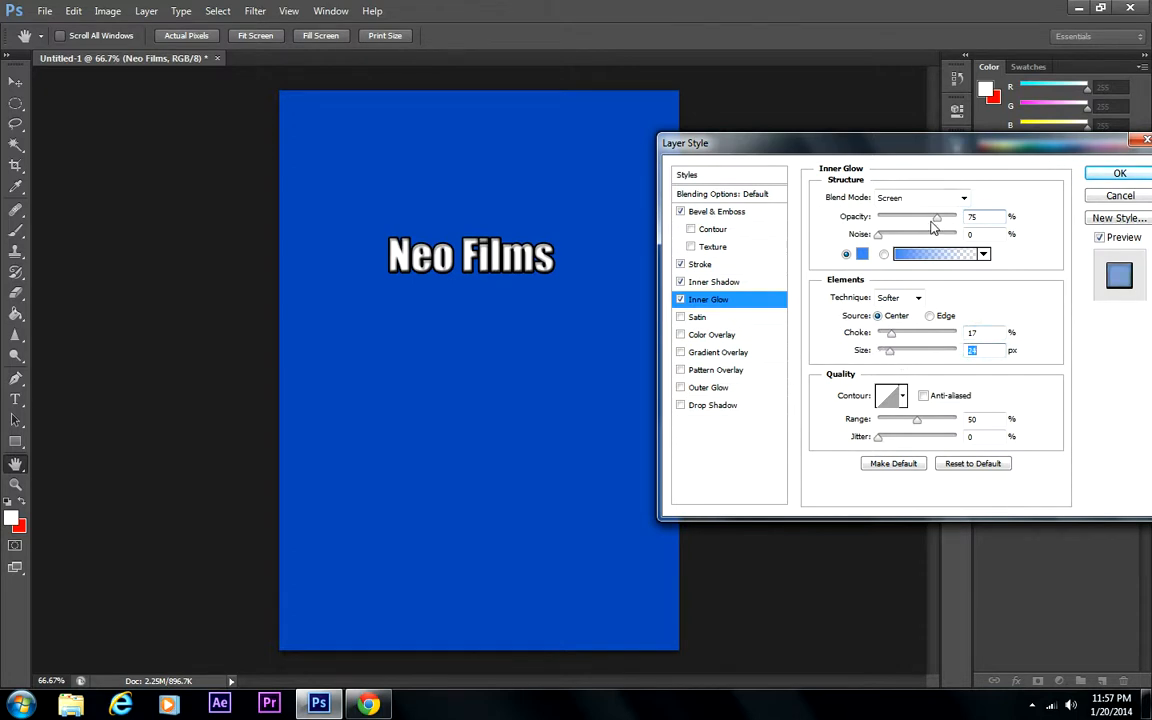
Step: Try a gradient for the inner glow and switch it back to the solid blue colour
click(879, 236)
click(982, 256)
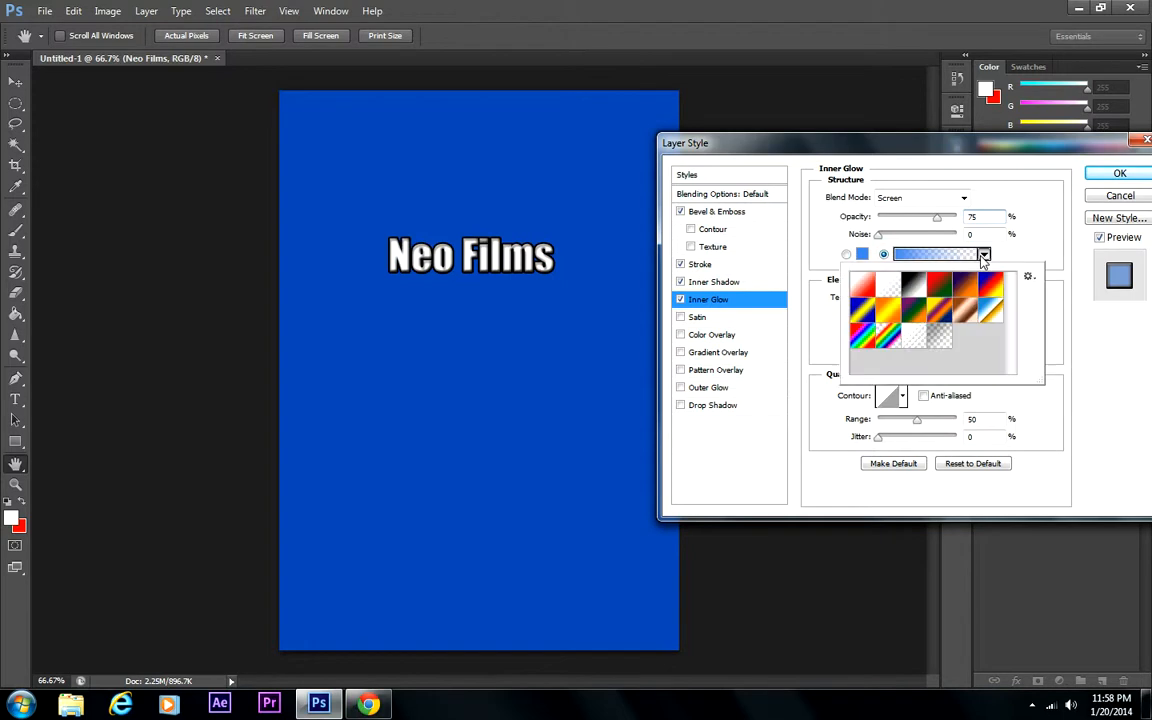
double_click(922, 287)
click(846, 254)
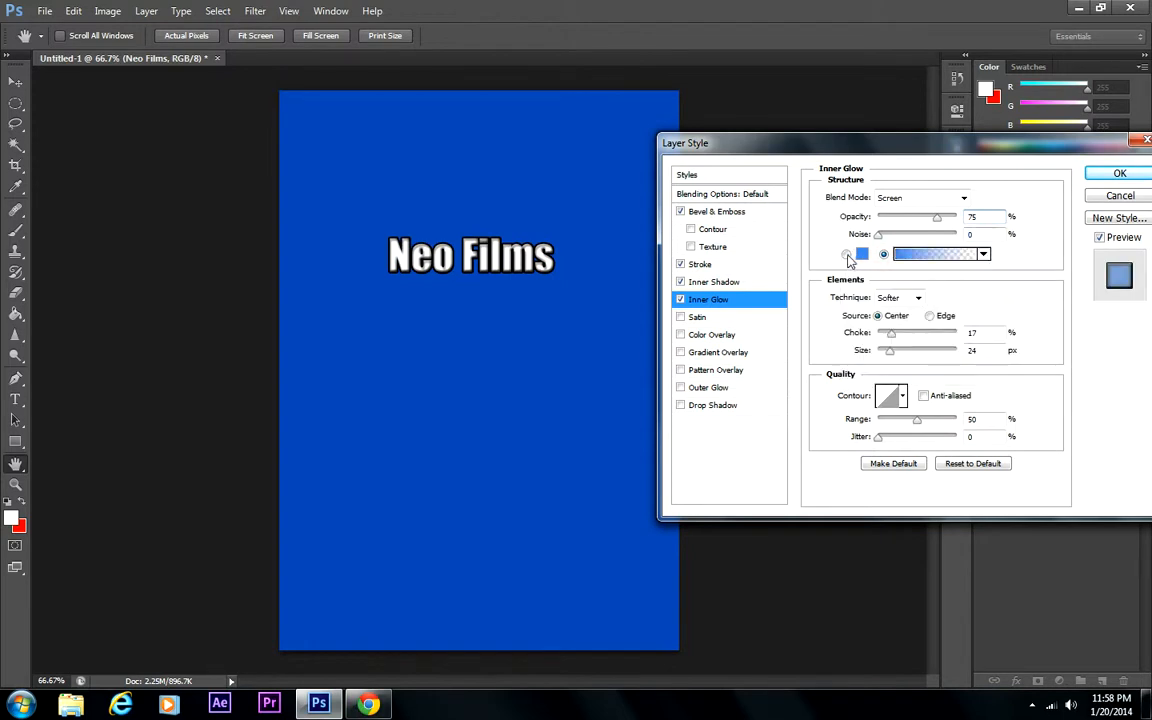
Step: Use the Softer technique with an Edge source for the inner glow, and compare the text with the effect off and on
click(918, 298)
click(900, 314)
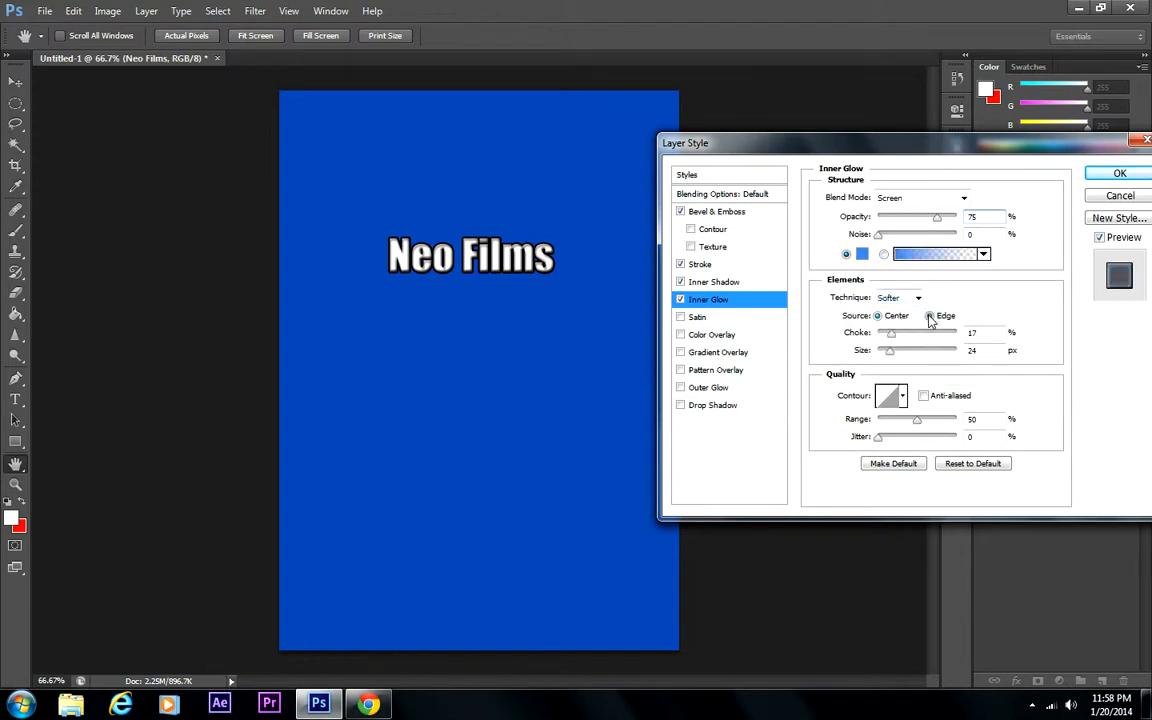
drag(895, 343, 889, 340)
click(681, 300)
click(681, 300)
Step: Try the Screen and Multiply blend modes on the Inner Shadow, and set the blend mode to Normal
click(720, 282)
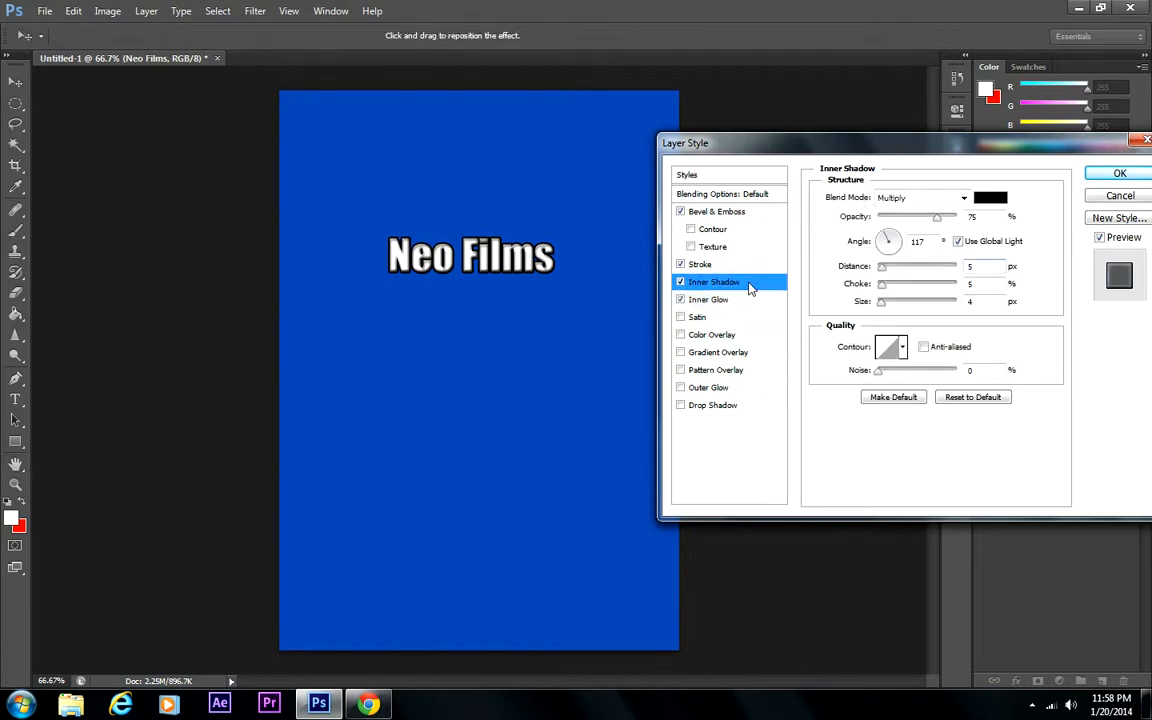
click(963, 198)
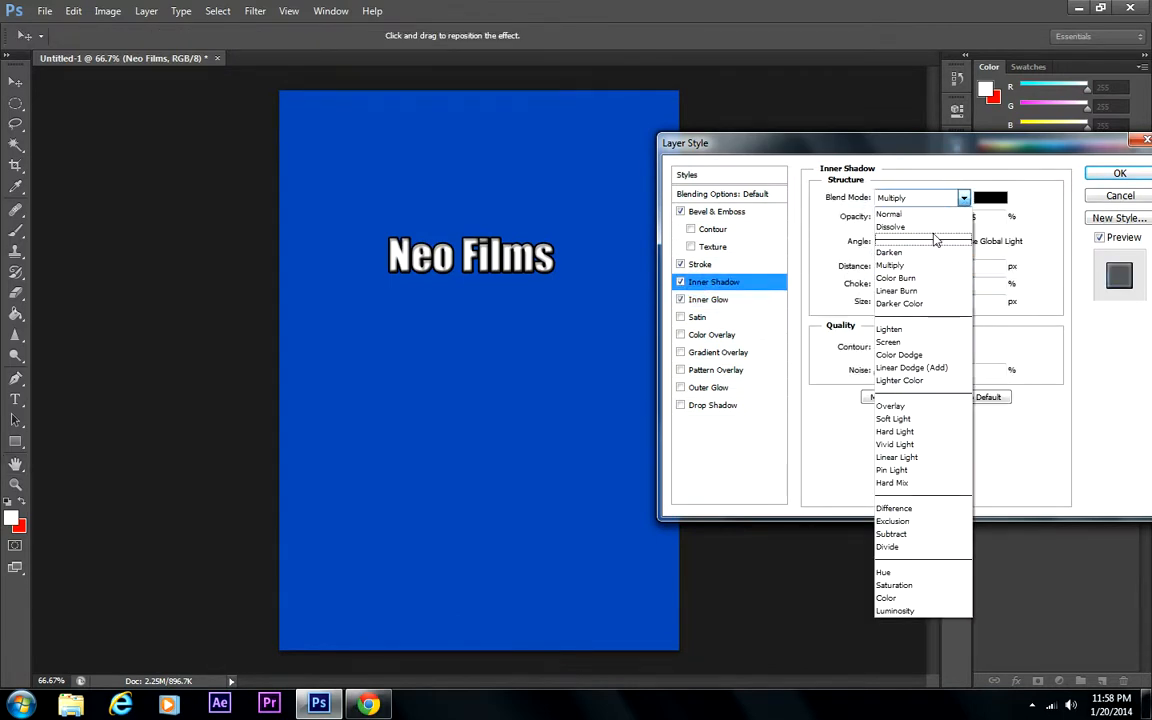
click(918, 342)
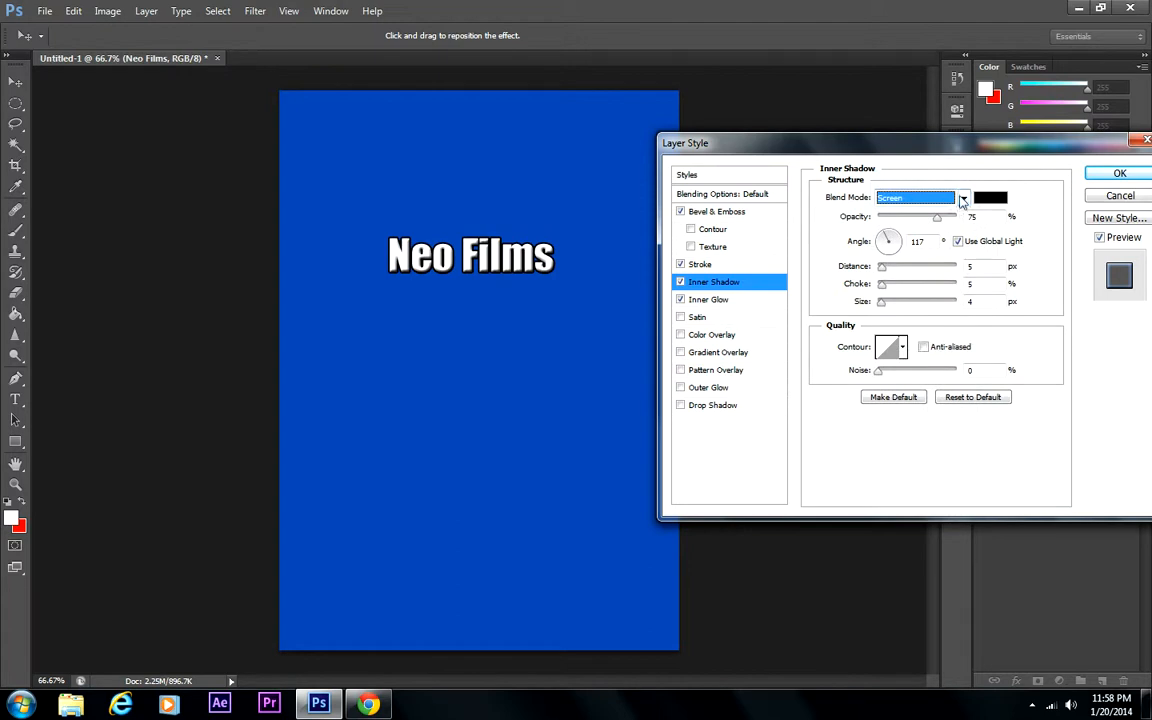
click(962, 198)
click(890, 265)
click(962, 198)
click(928, 216)
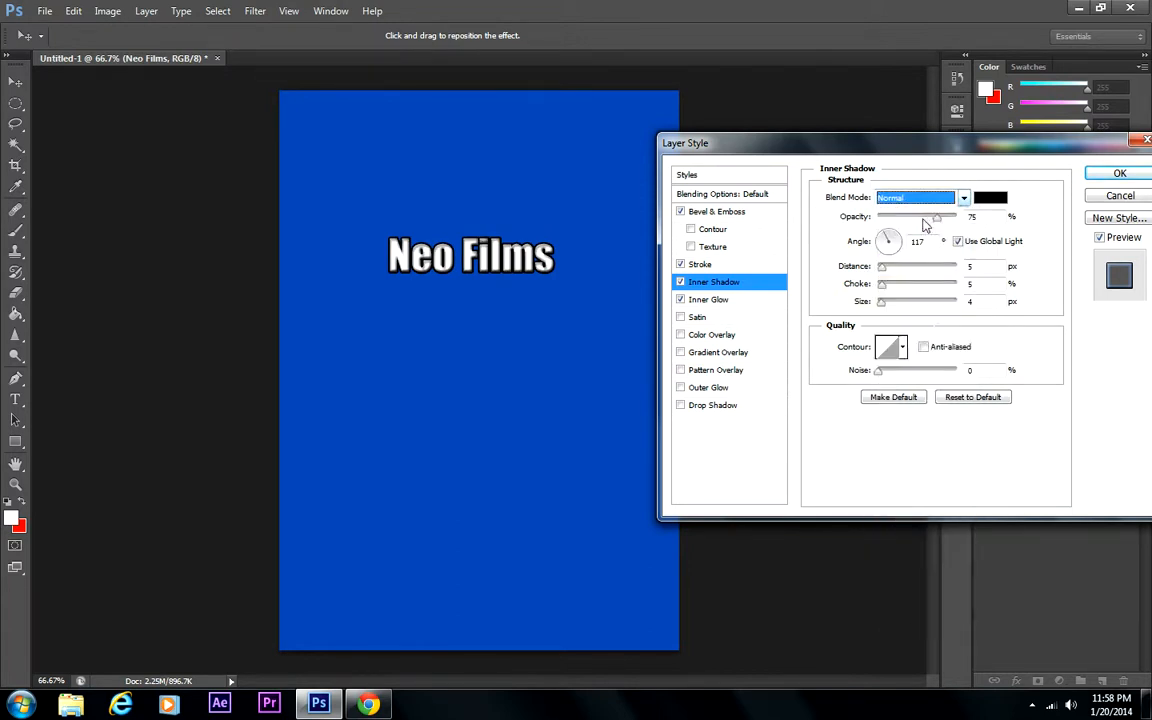
Step: Turn off the Inner Glow and add a Satin effect to the text in red (f90000)
click(680, 300)
click(681, 317)
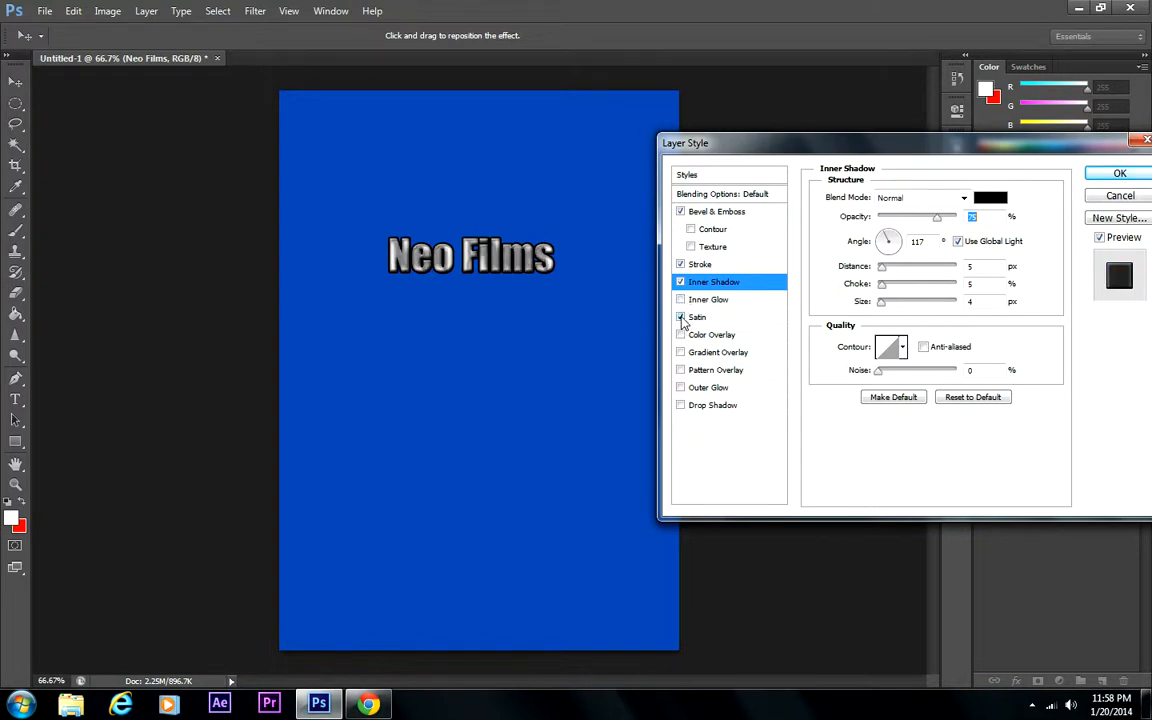
click(723, 318)
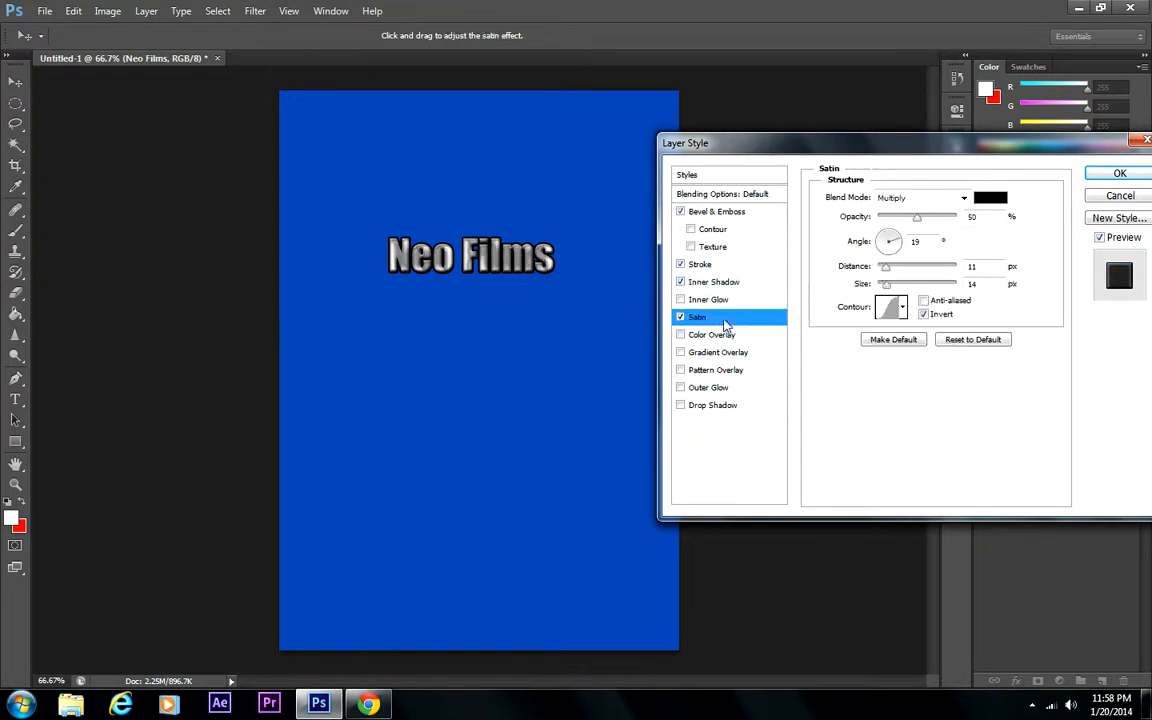
click(988, 197)
click(889, 374)
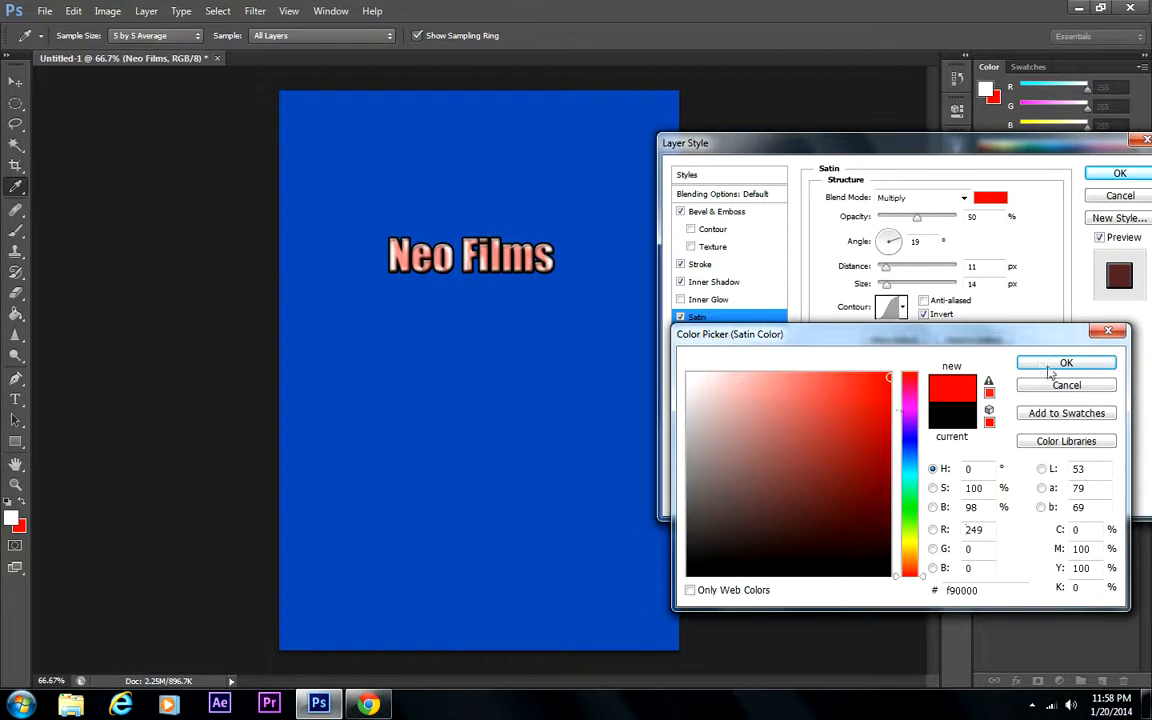
click(1062, 364)
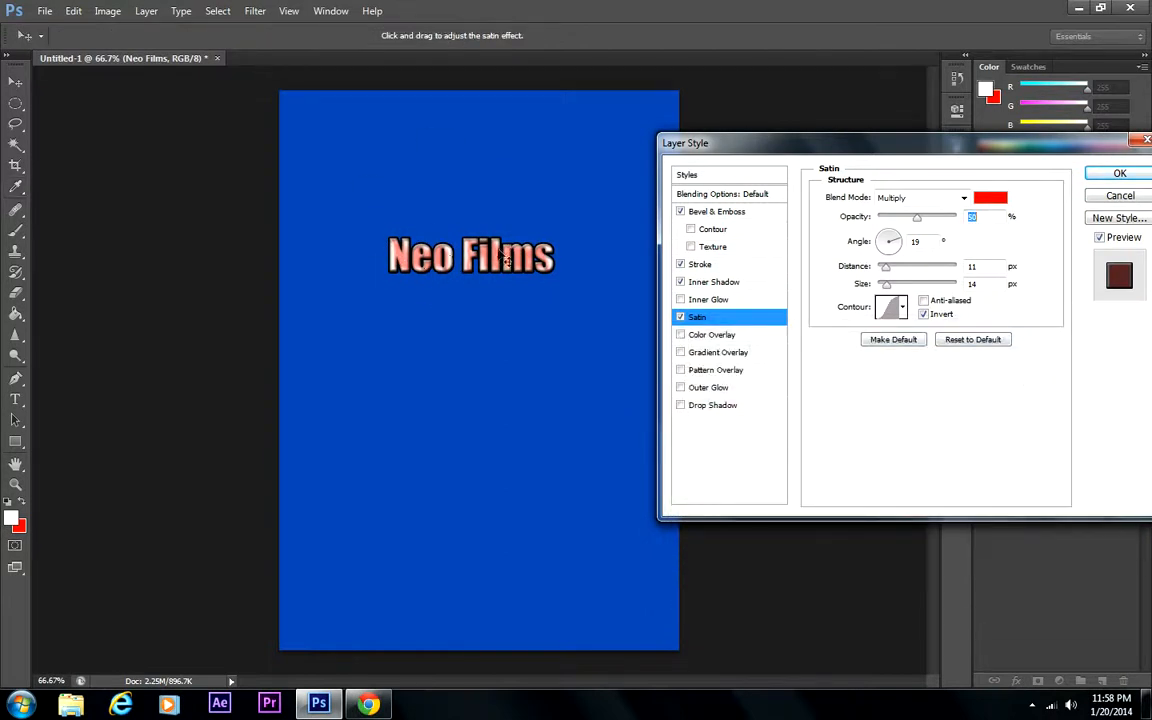
Step: Try several contour presets for the Satin effect, finishing on the one with two sharp peaks
click(902, 311)
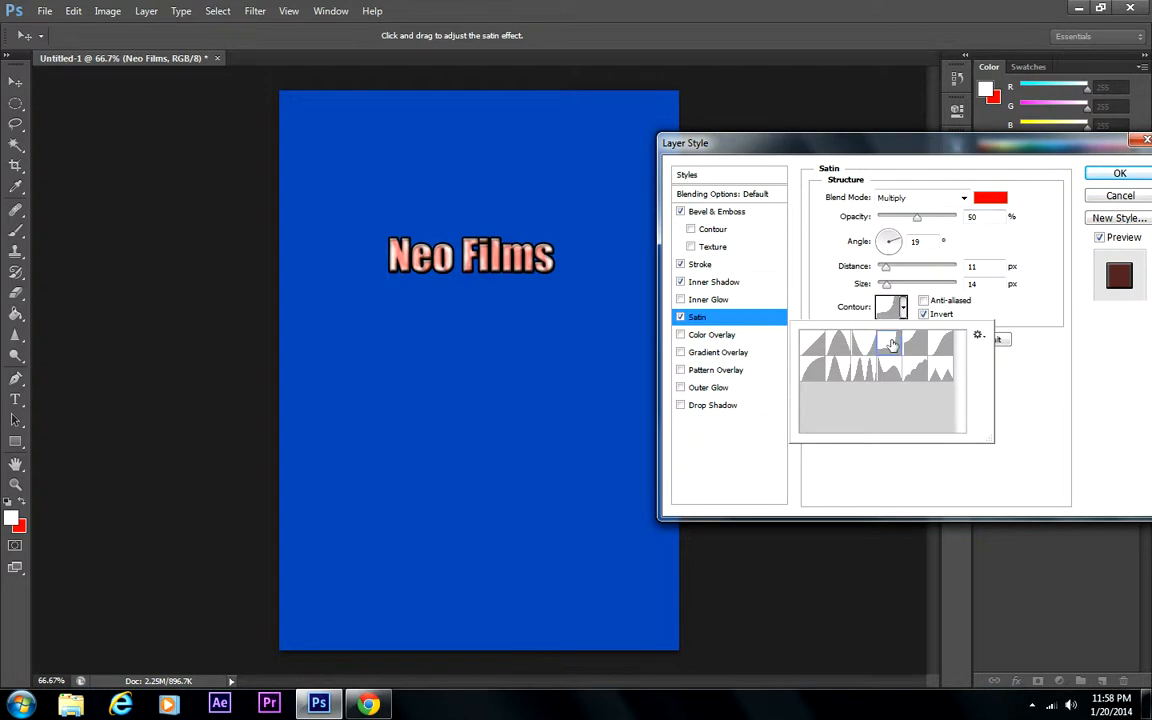
click(915, 343)
click(941, 372)
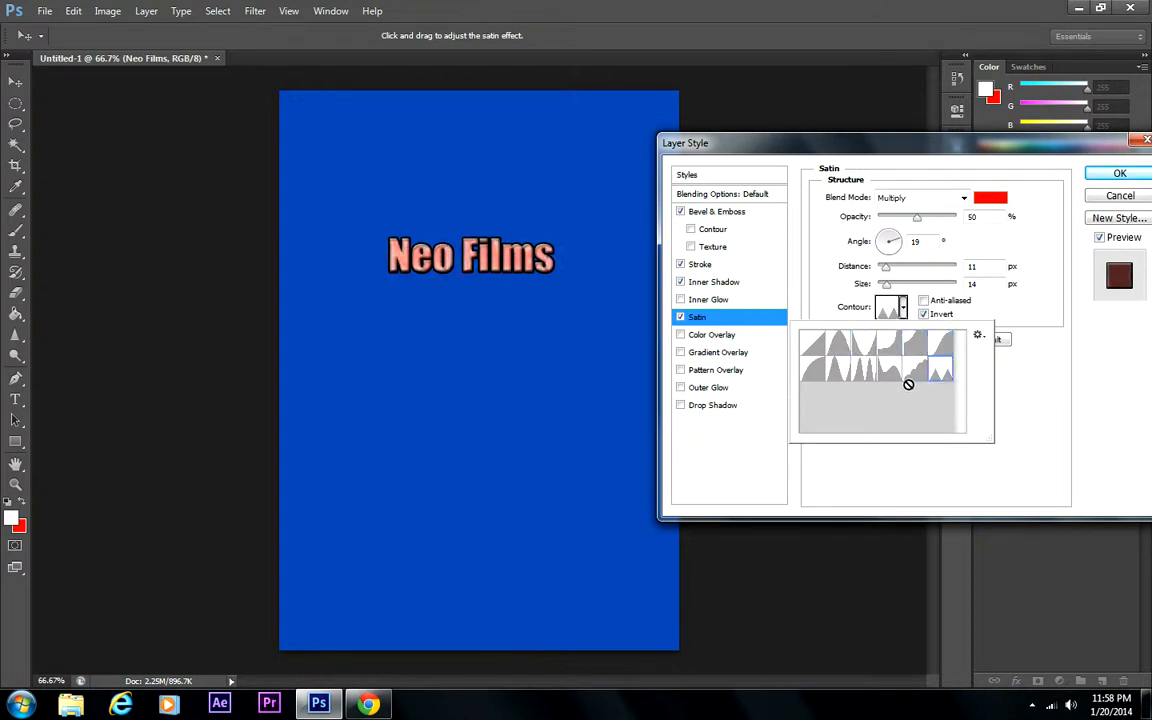